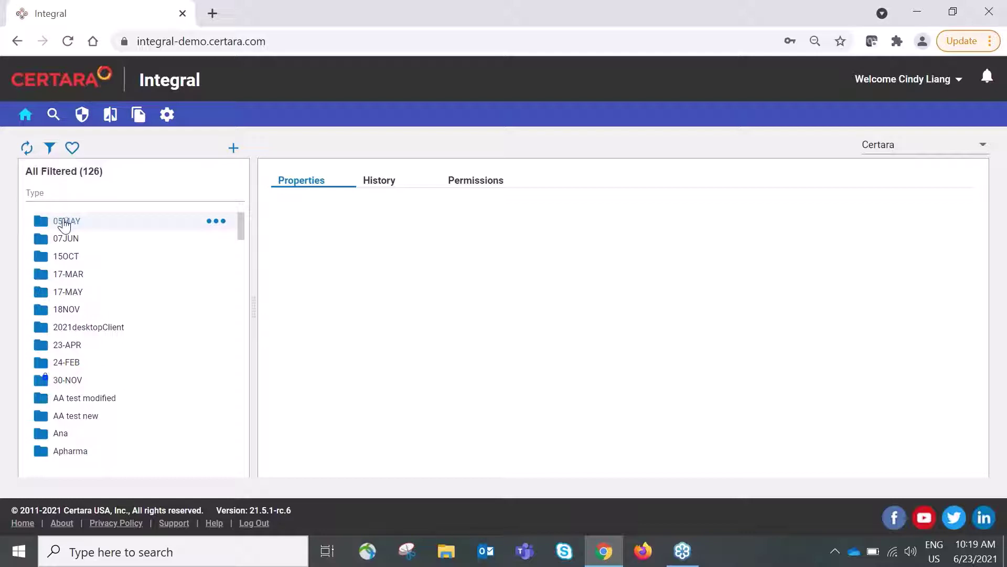
Limit the folder list to favorites and examine the Data, Experiments and Lib subfolders of Demo-Pharma.
click(72, 150)
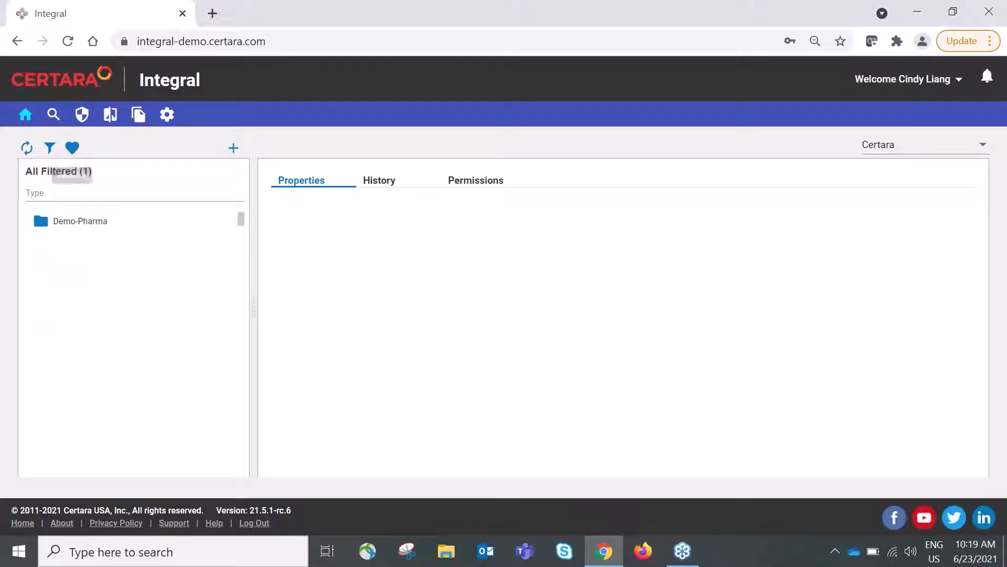
click(68, 225)
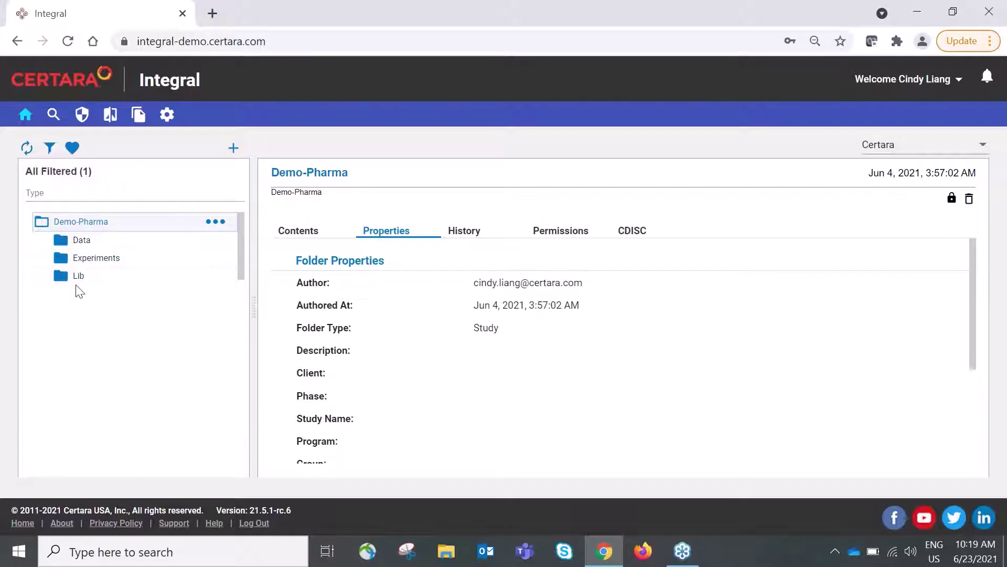
click(80, 242)
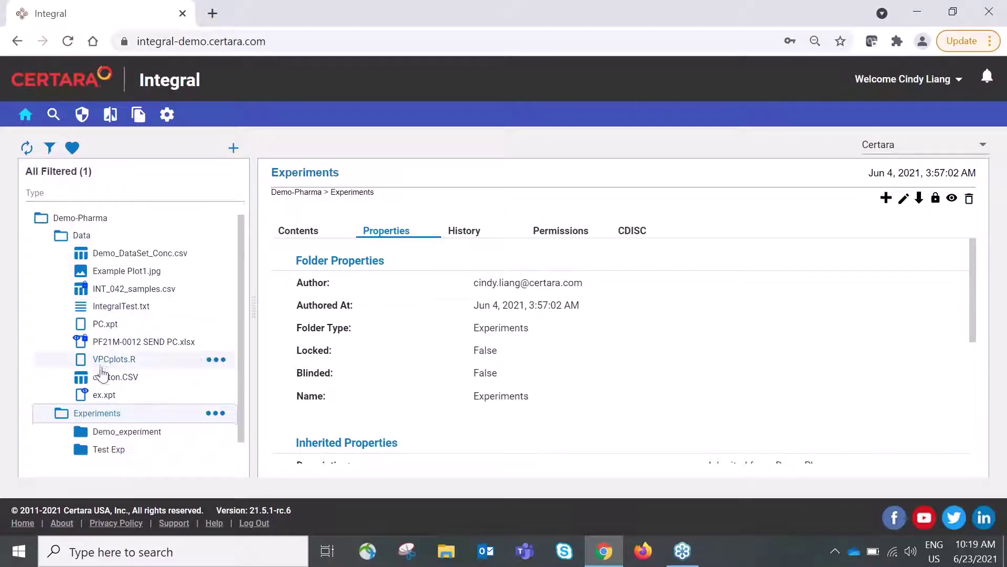
scroll(99, 422, down, 1)
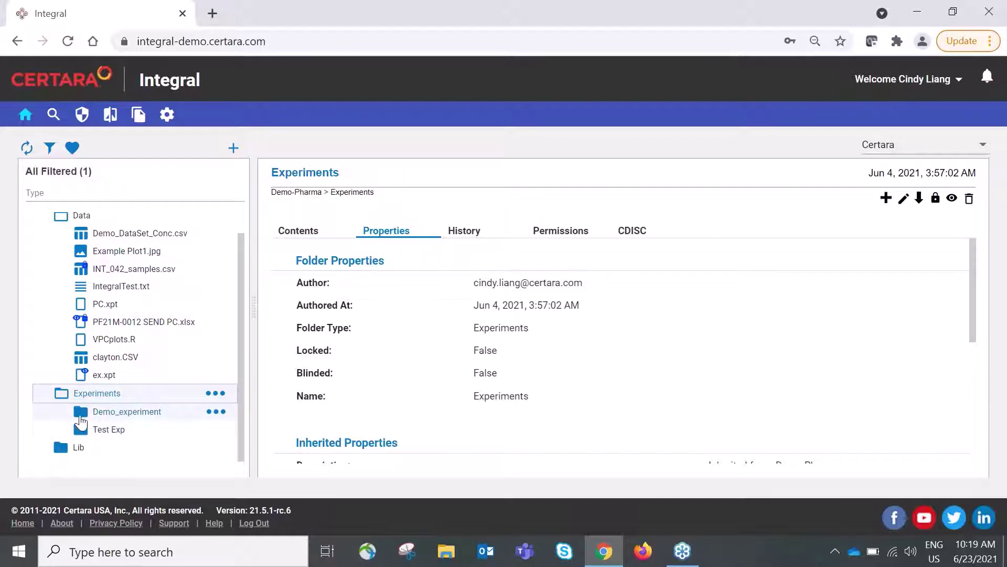
click(60, 456)
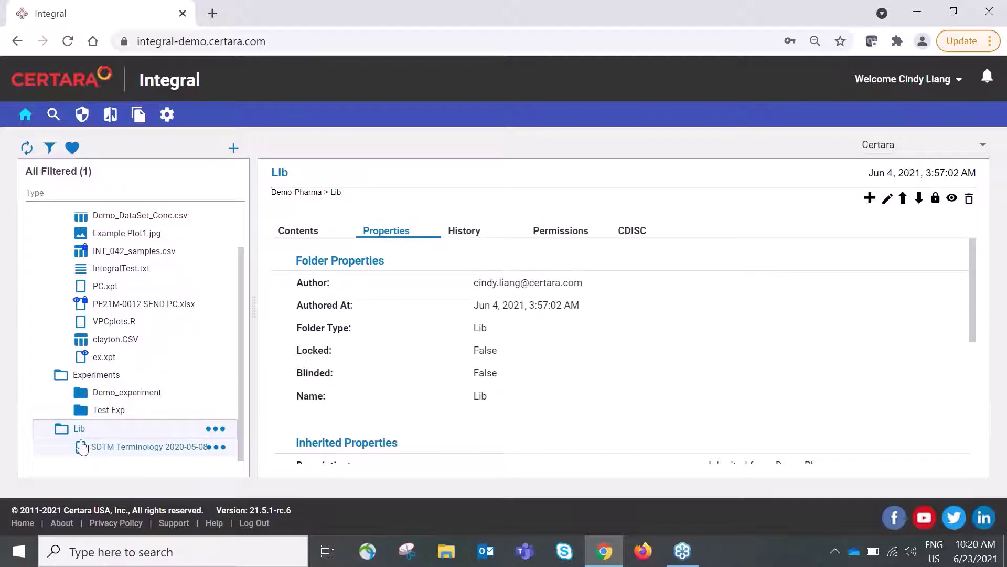
scroll(74, 399, up, 1)
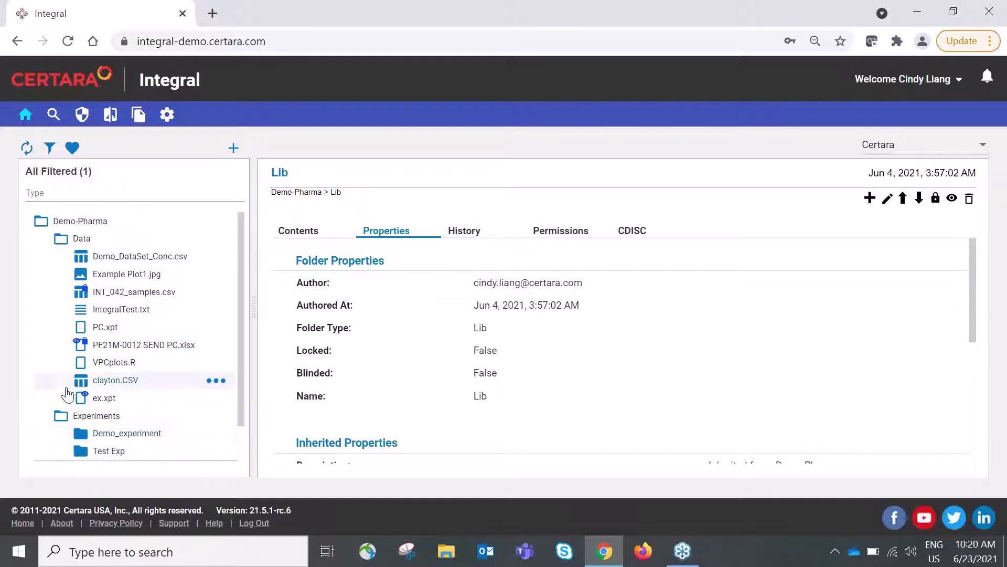
click(63, 240)
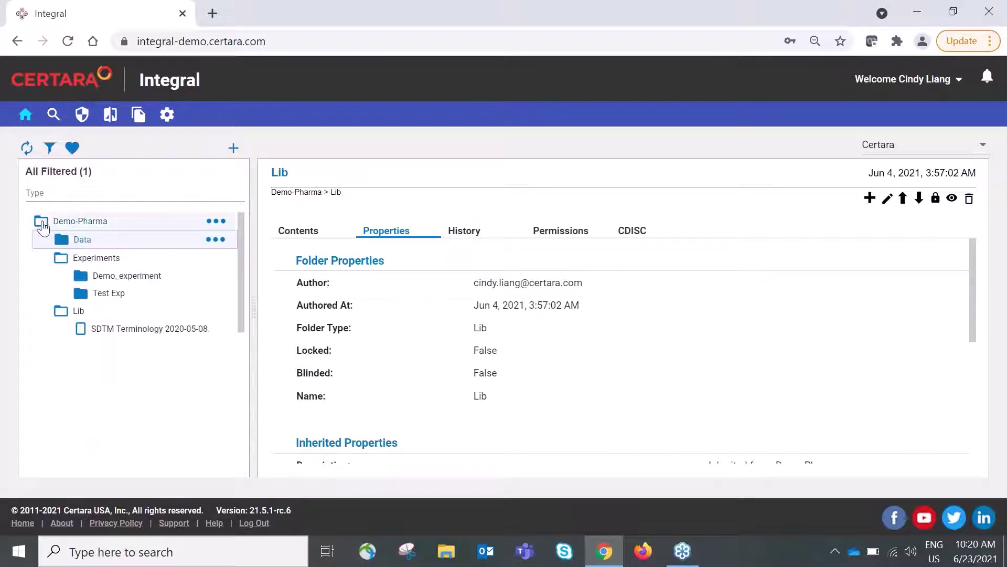
click(42, 222)
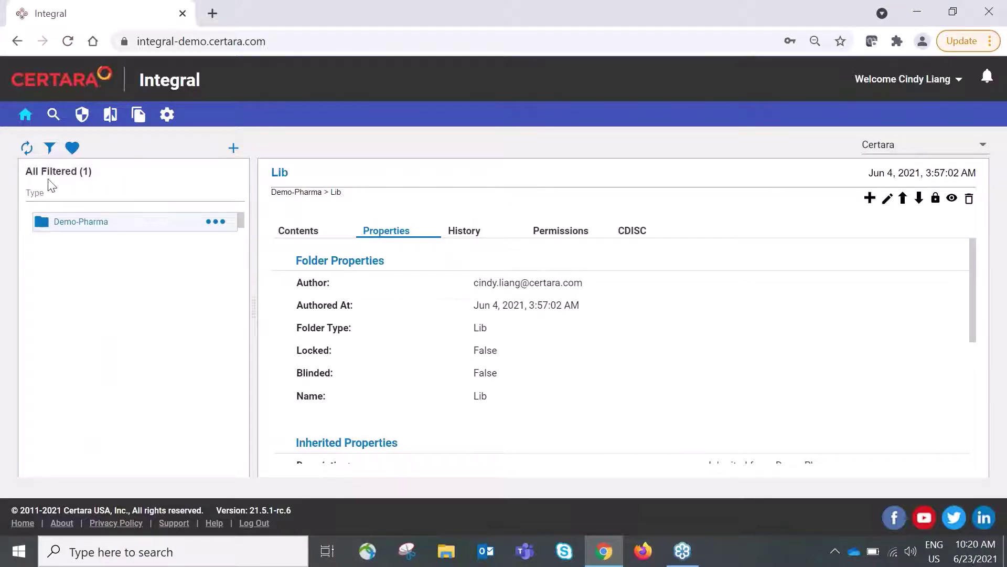
Create a root folder of type Study named Demo-Jun23, leaving the optional study properties empty.
click(234, 149)
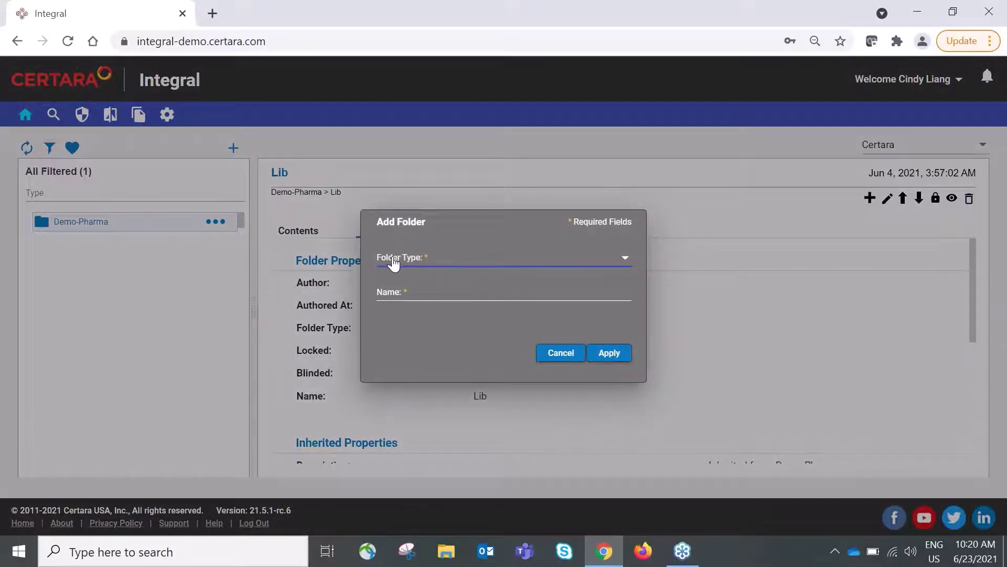
click(424, 261)
scroll(505, 315, down, 5)
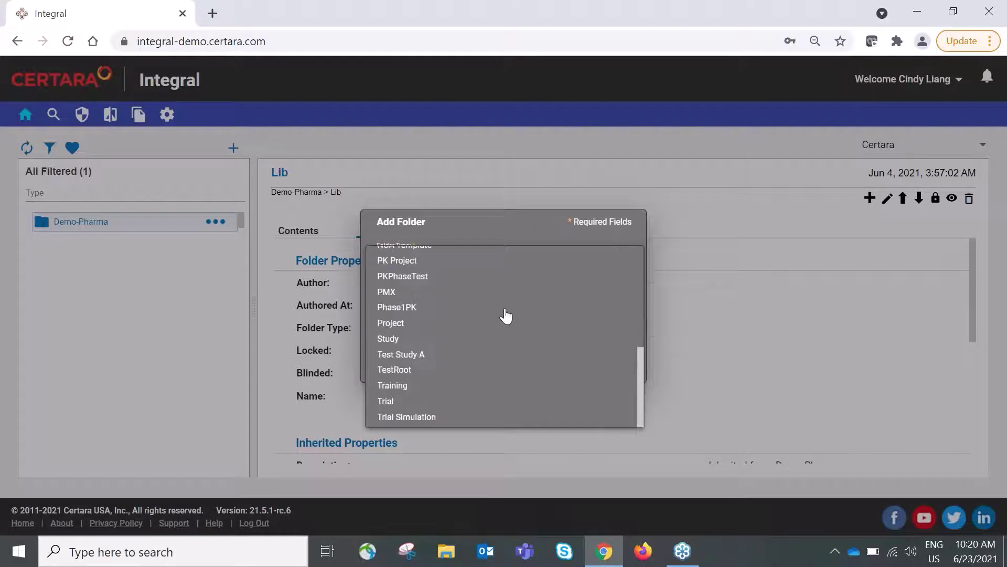
click(414, 342)
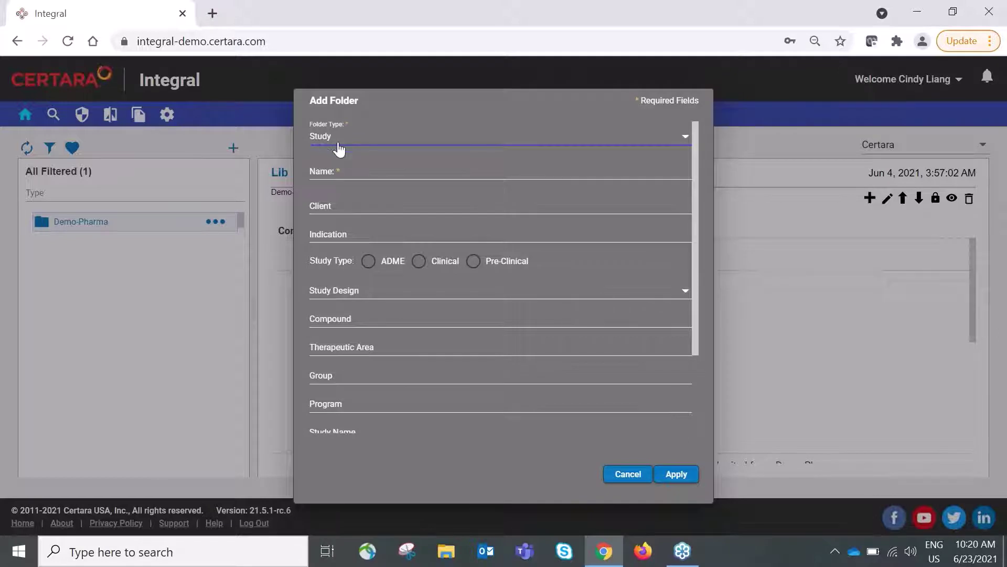
click(344, 173)
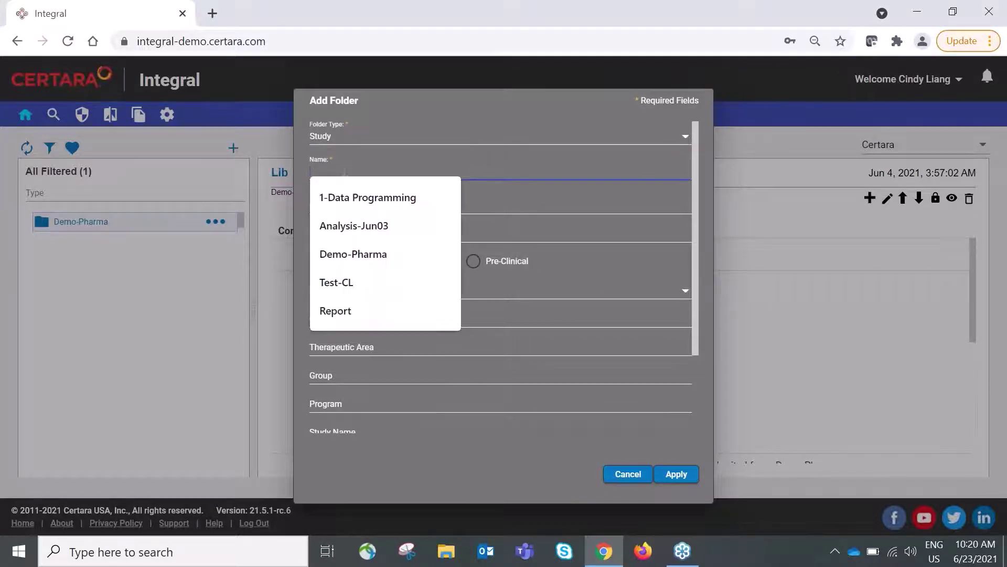
text(Demo)
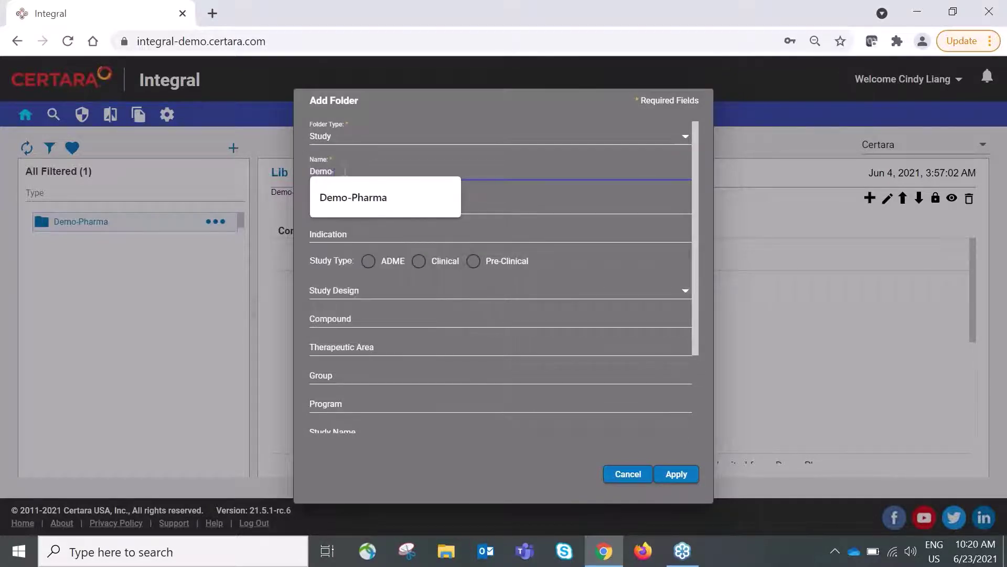
text(-Jun23)
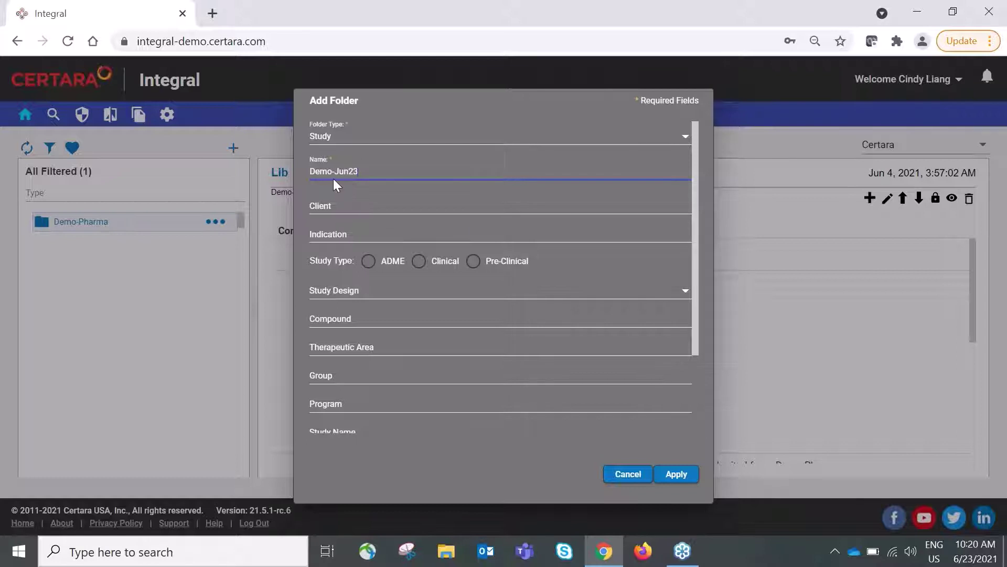
scroll(399, 315, down, 2)
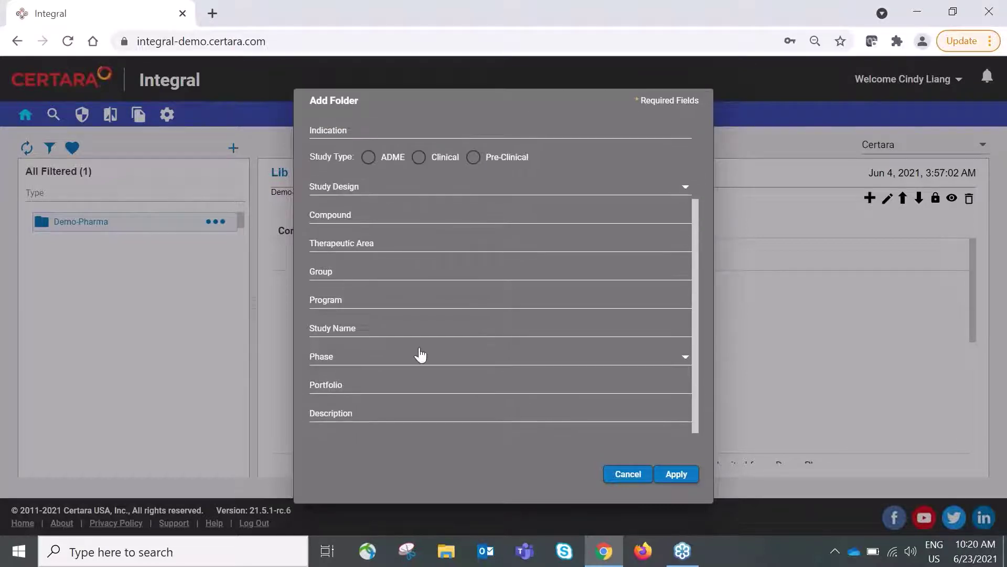
scroll(419, 353, up, 2)
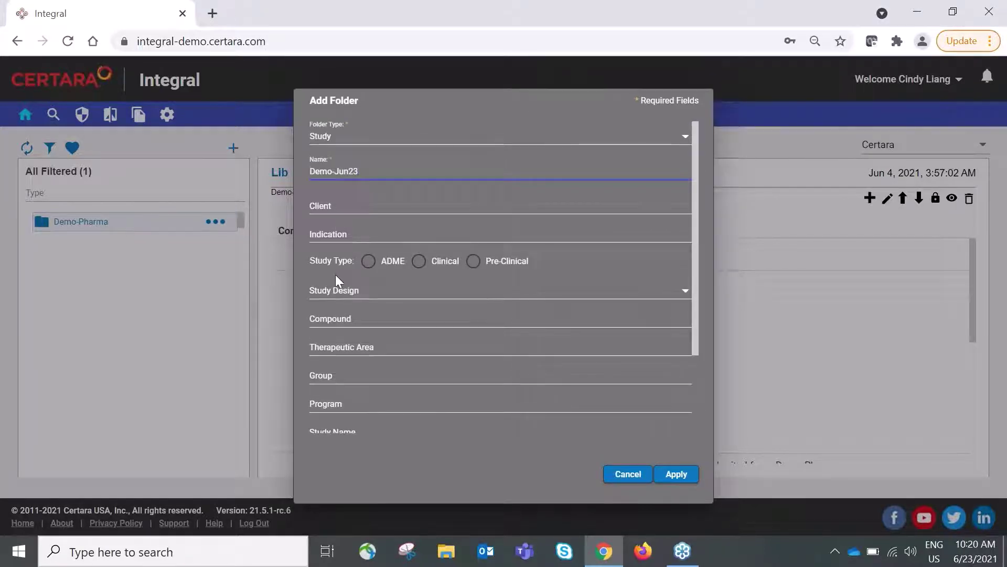
scroll(398, 326, down, 2)
scroll(392, 355, up, 2)
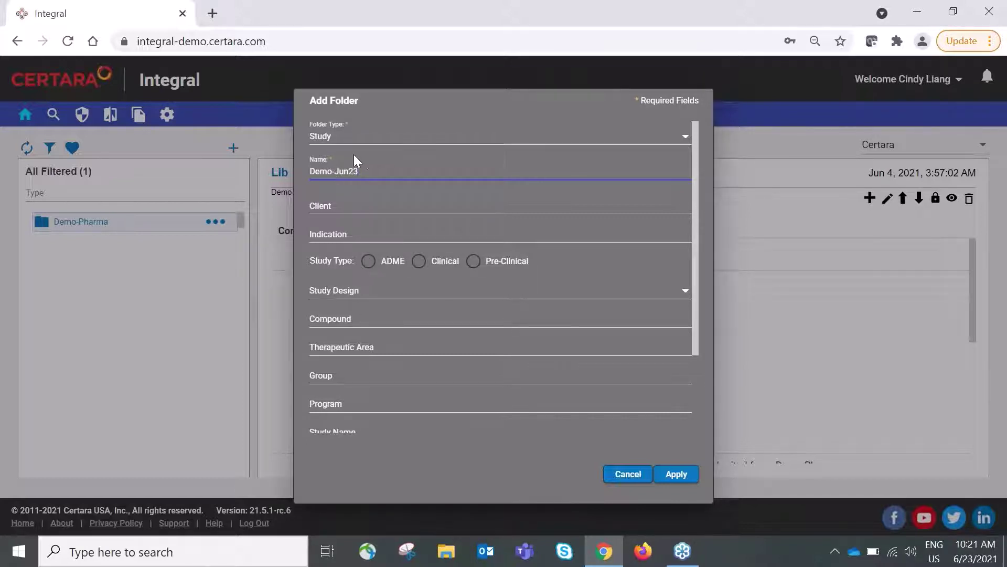
click(673, 478)
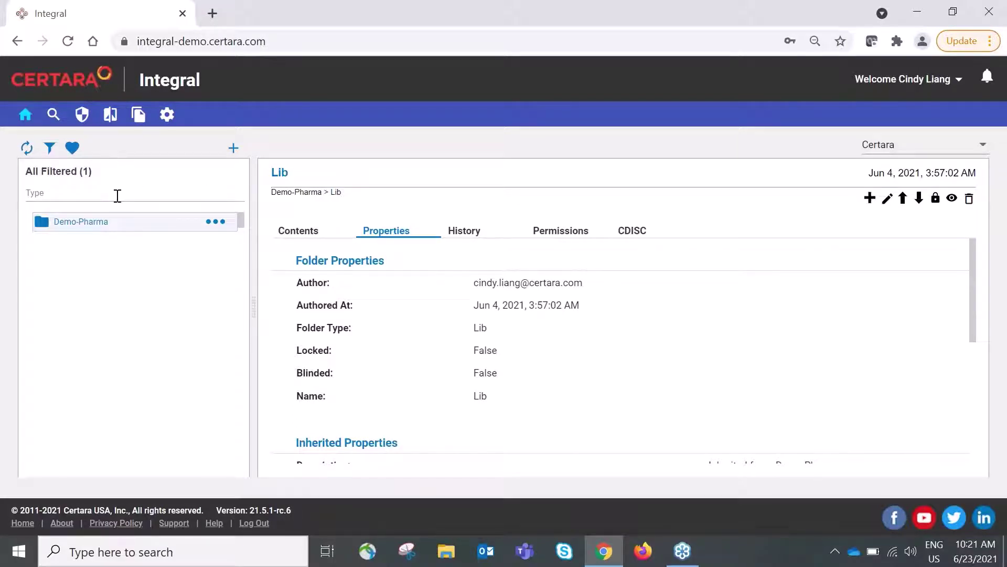
Remove the favorites-only restriction and filter the full folder list by "demo-".
click(72, 147)
click(75, 194)
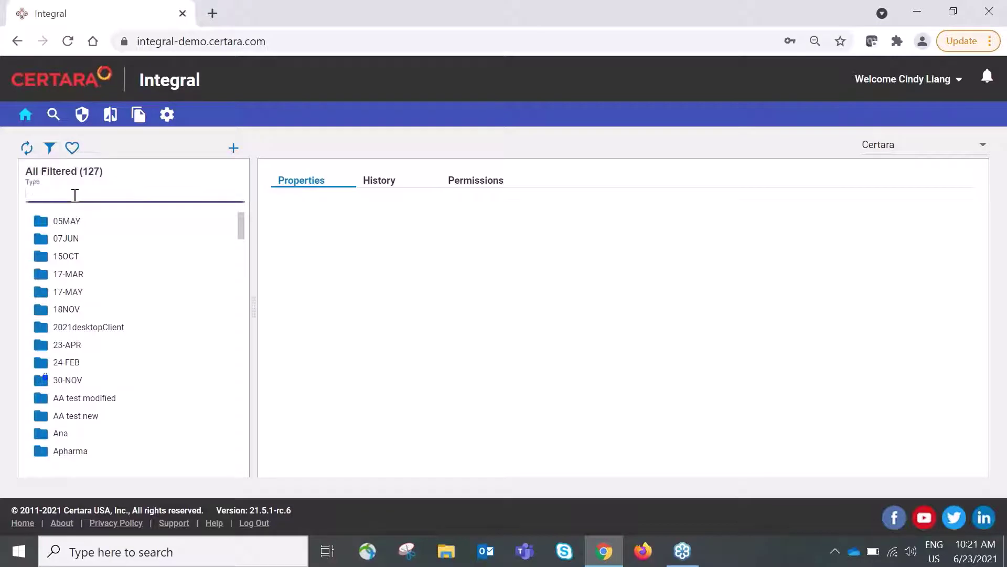
text(demp)
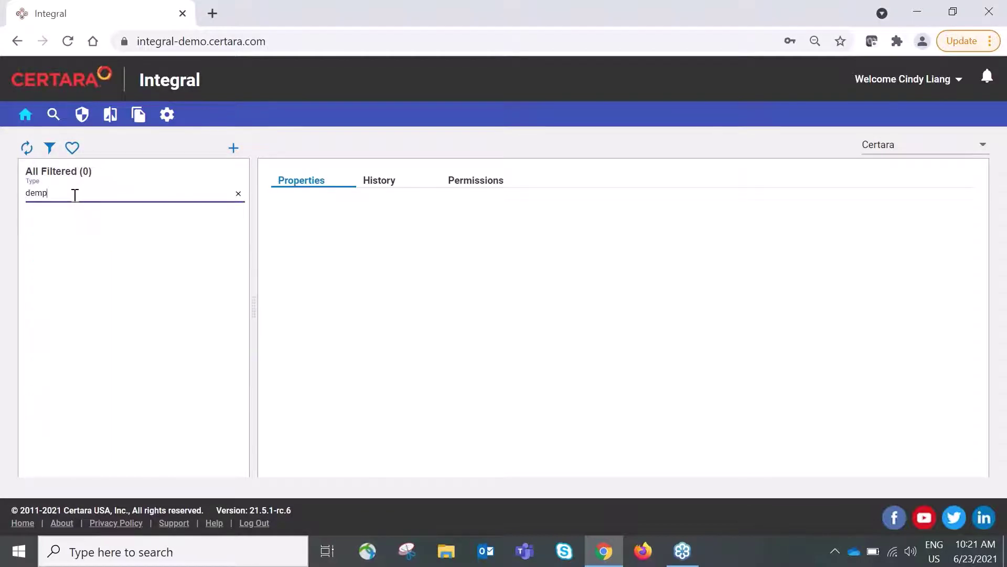
key(BackSpace)
text(-)
key(BackSpace)
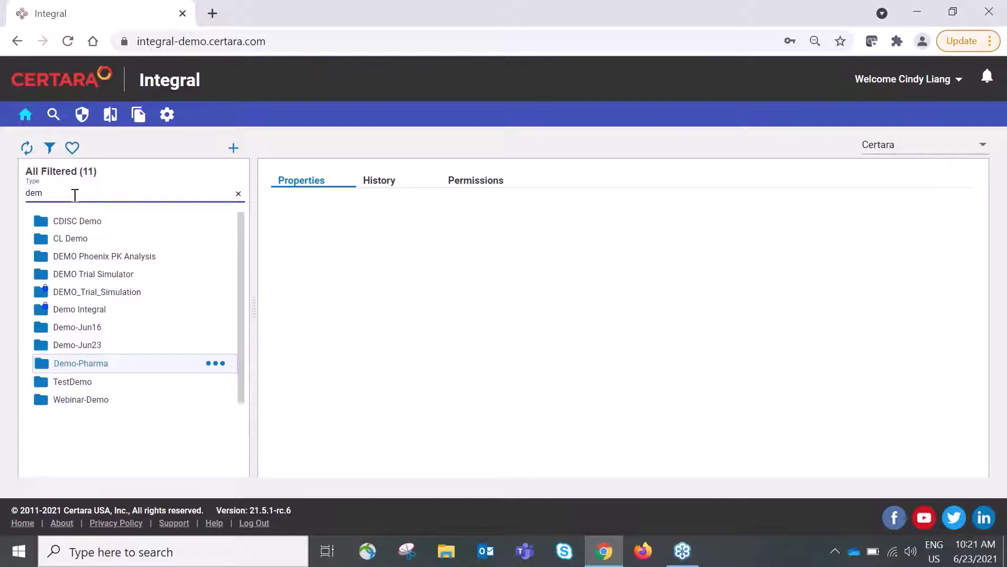
text(o-)
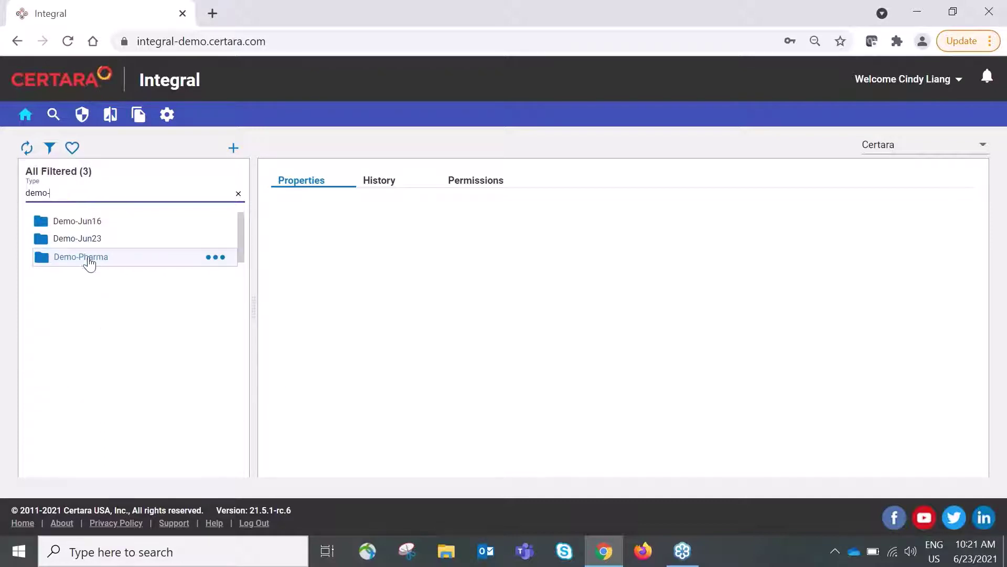
Open the Demo-Jun23 folder and add it to the favorites.
click(89, 243)
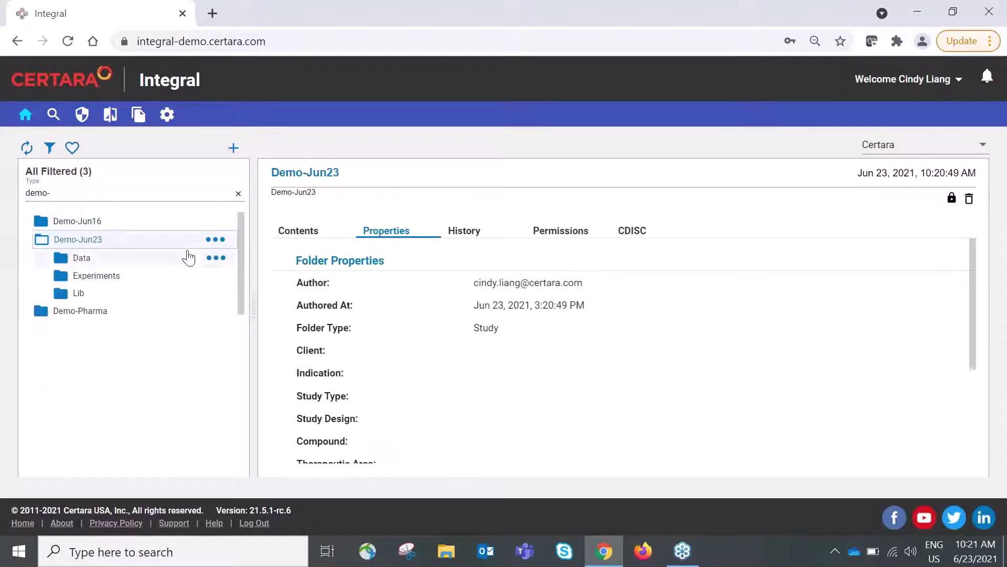
click(215, 240)
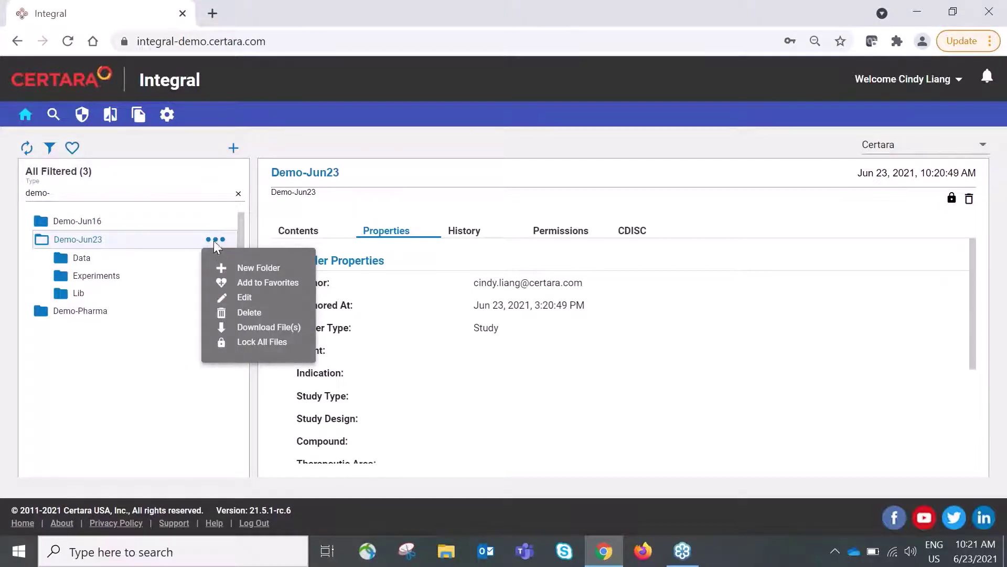
click(250, 285)
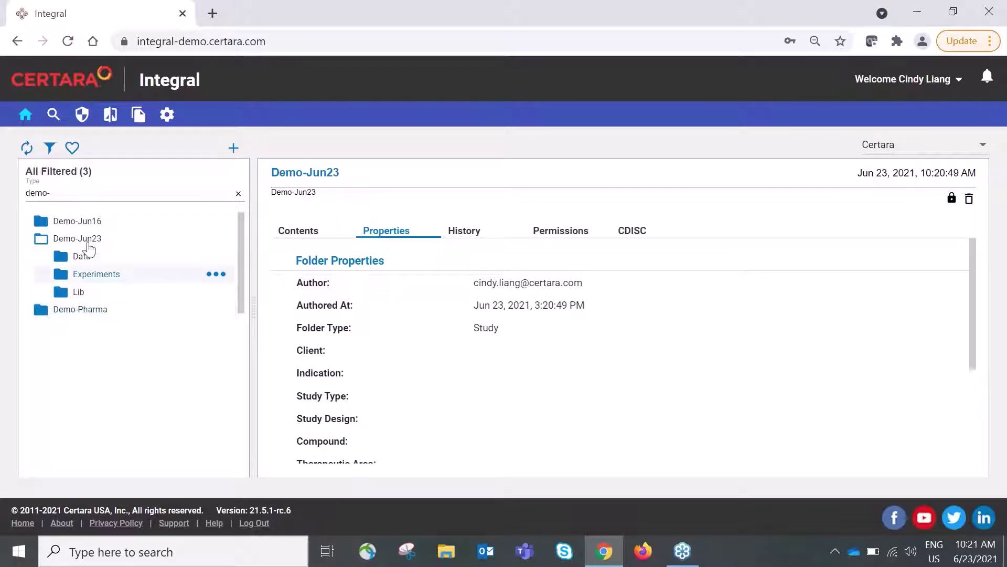
Go to the security page, search the users by partial name and select the second matching user.
click(82, 117)
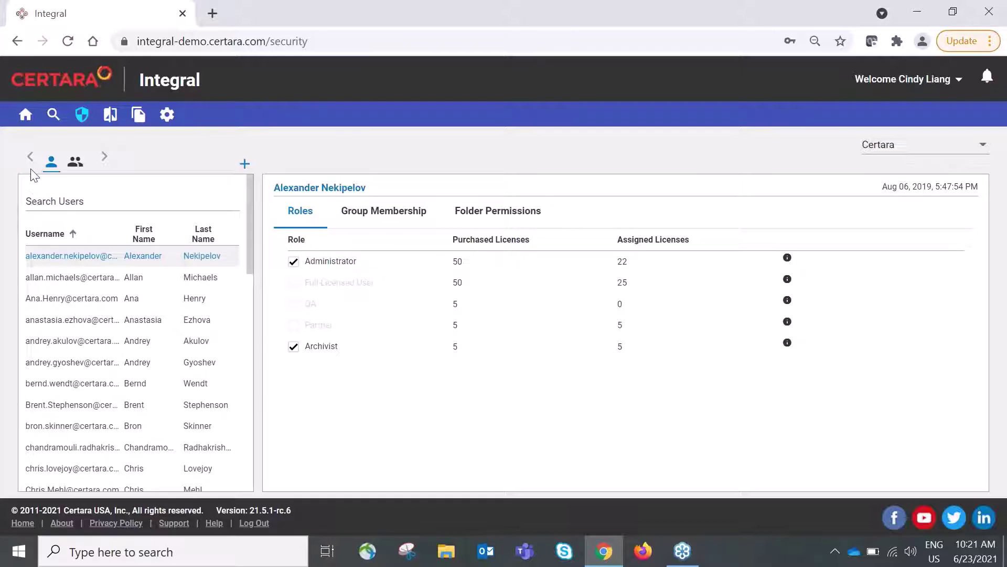
click(70, 201)
text(mic)
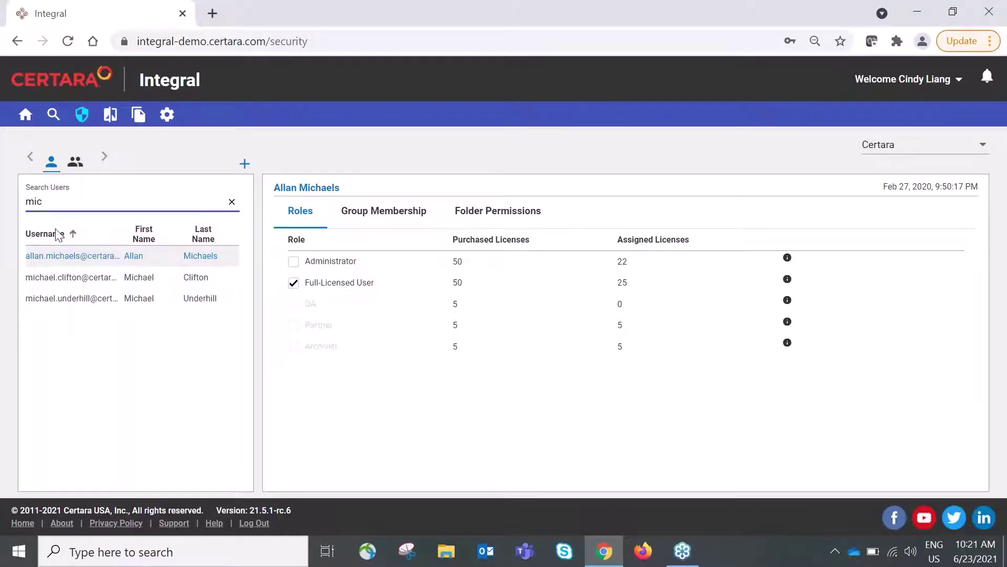
click(65, 276)
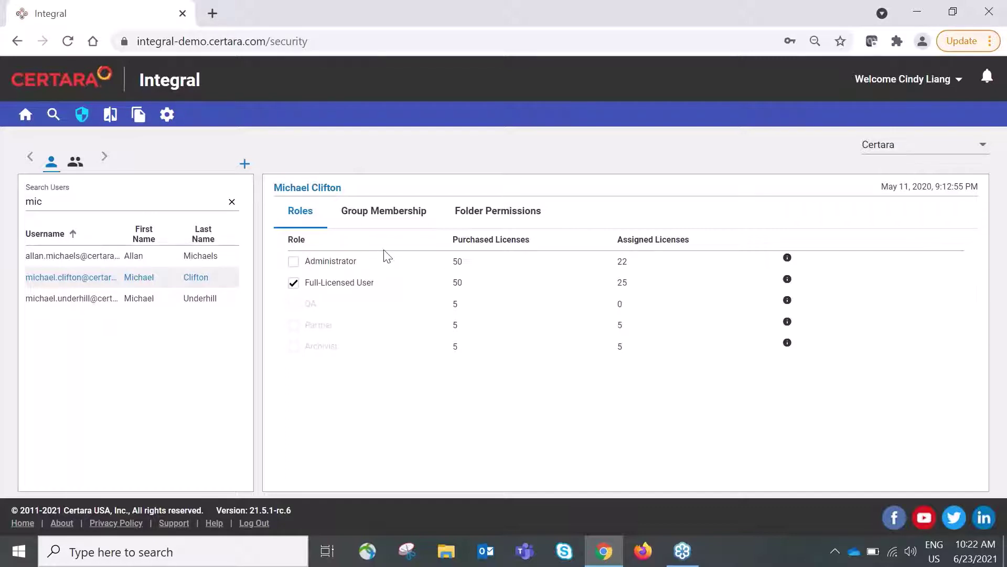
Review the groups available under the selected user's group membership.
click(357, 219)
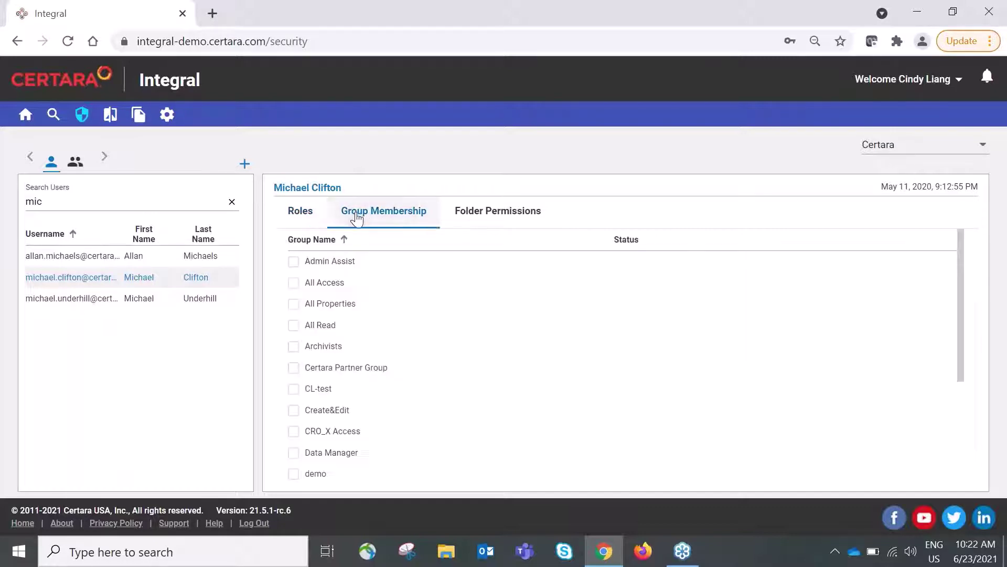
scroll(425, 298, down, 3)
scroll(411, 352, up, 4)
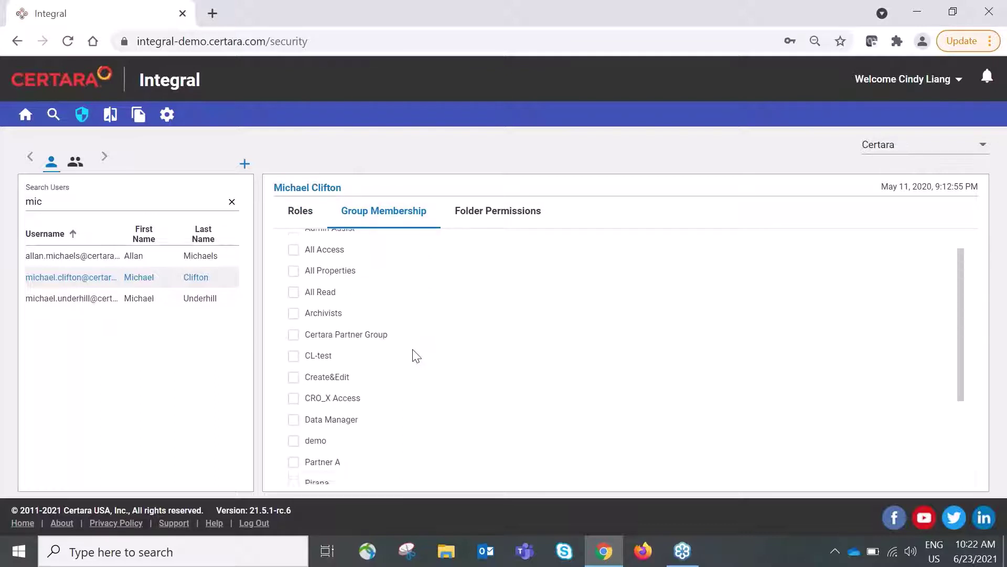
scroll(379, 291, down, 3)
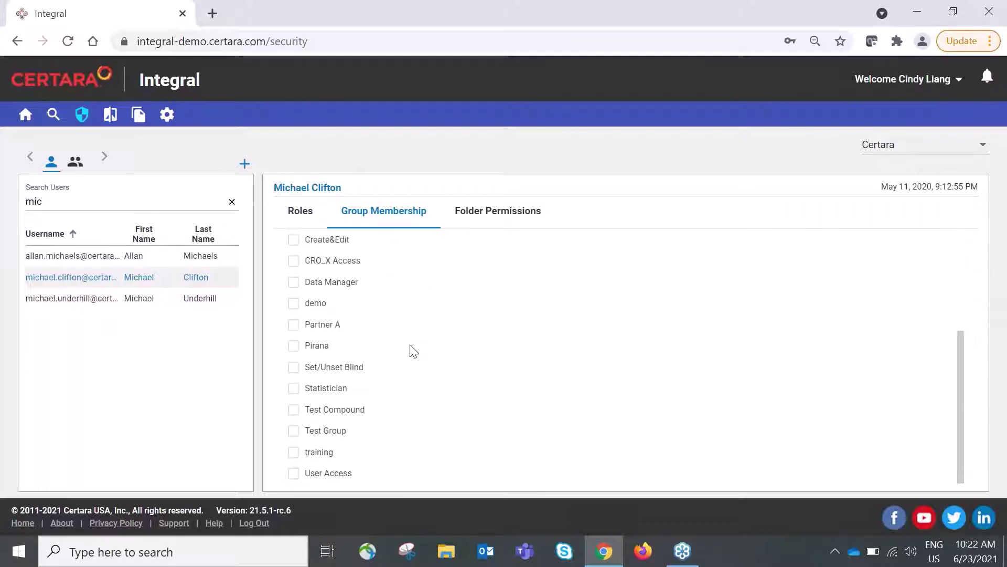
scroll(414, 349, up, 4)
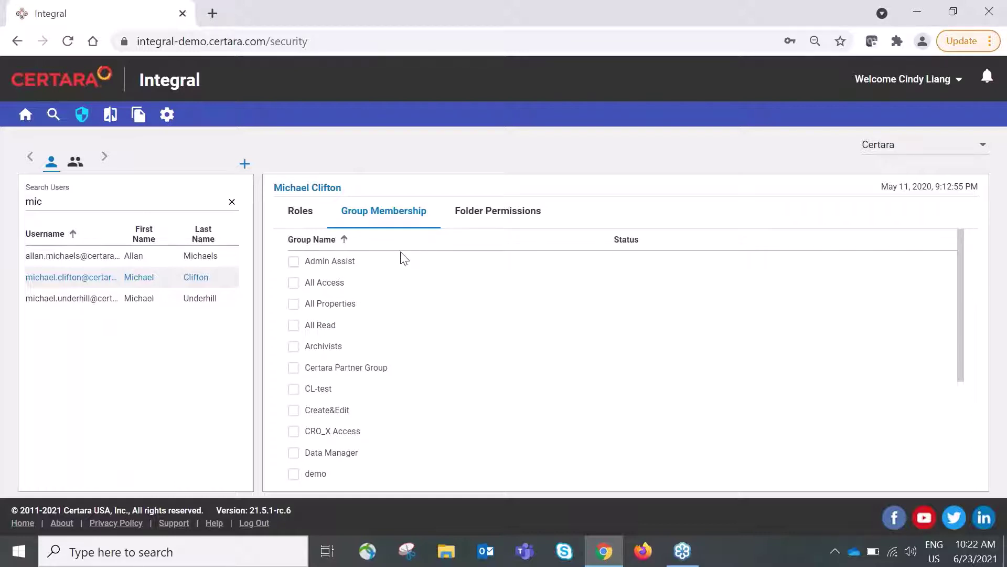
Show the selected user's folder permissions, filter the folders by "demo-pharm" and grant Read on Demo-Pharma's root folder.
click(487, 215)
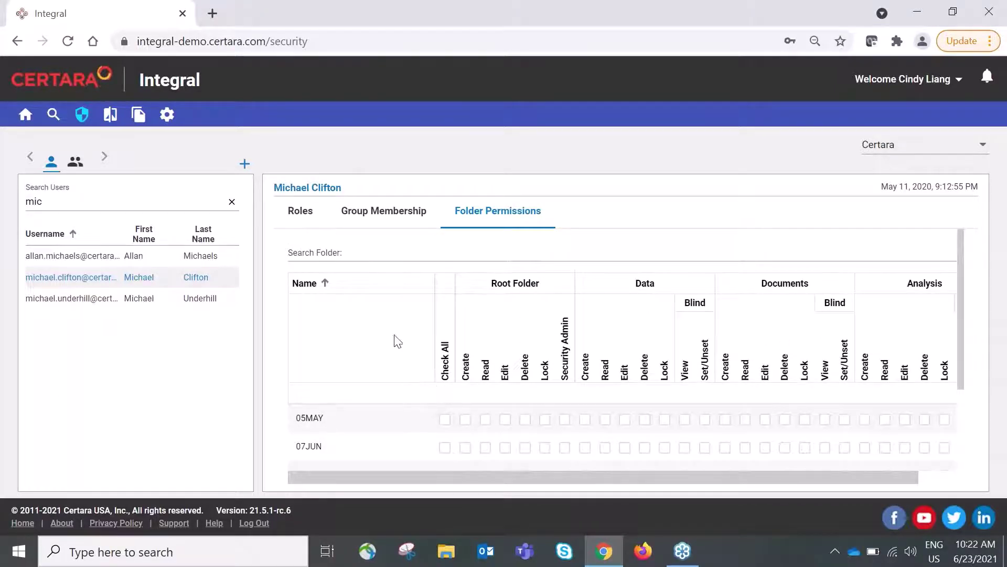
click(326, 253)
text(mi)
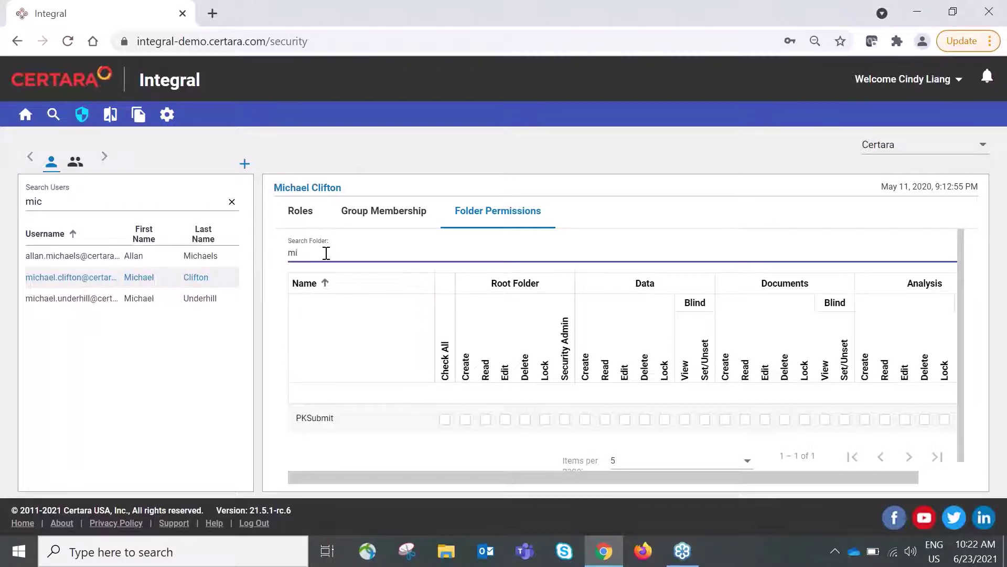
key(BackSpace)
key(BackSpace)
text(demo)
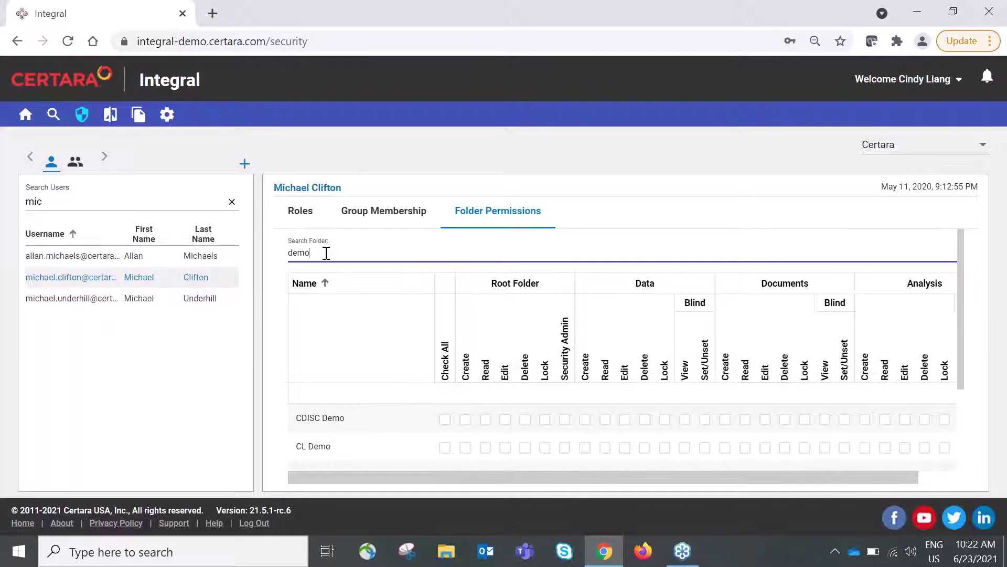
text(-)
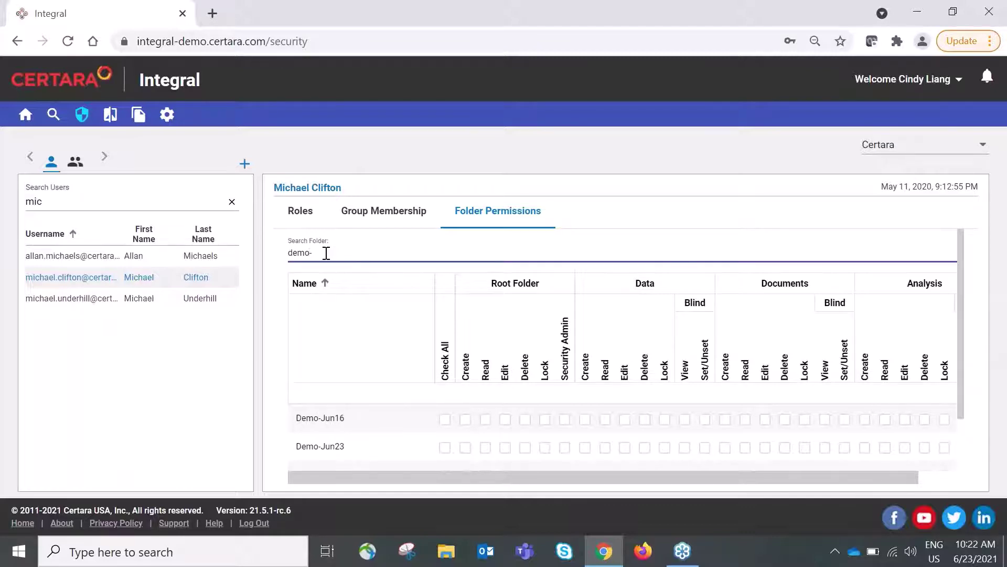
text(pharm)
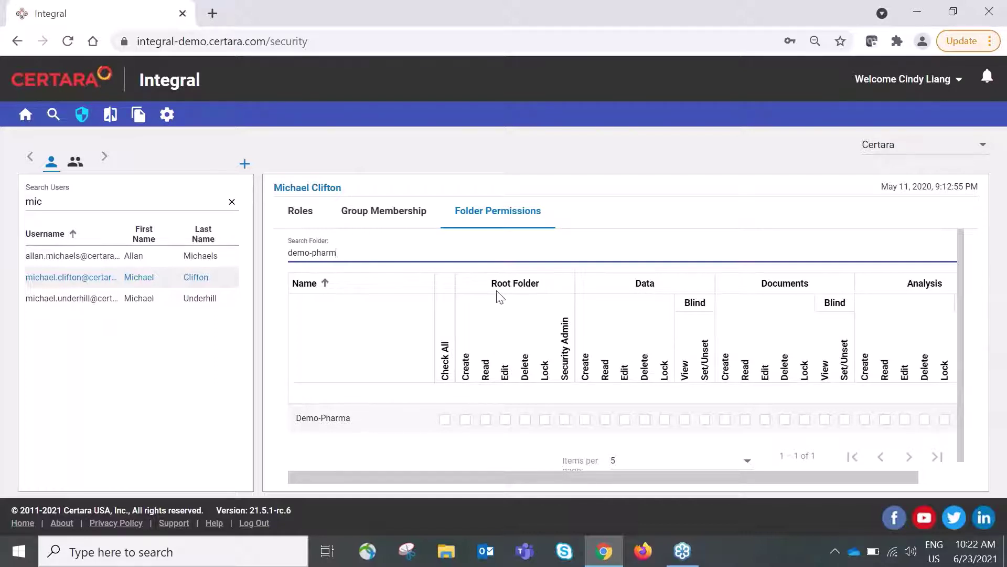
click(486, 420)
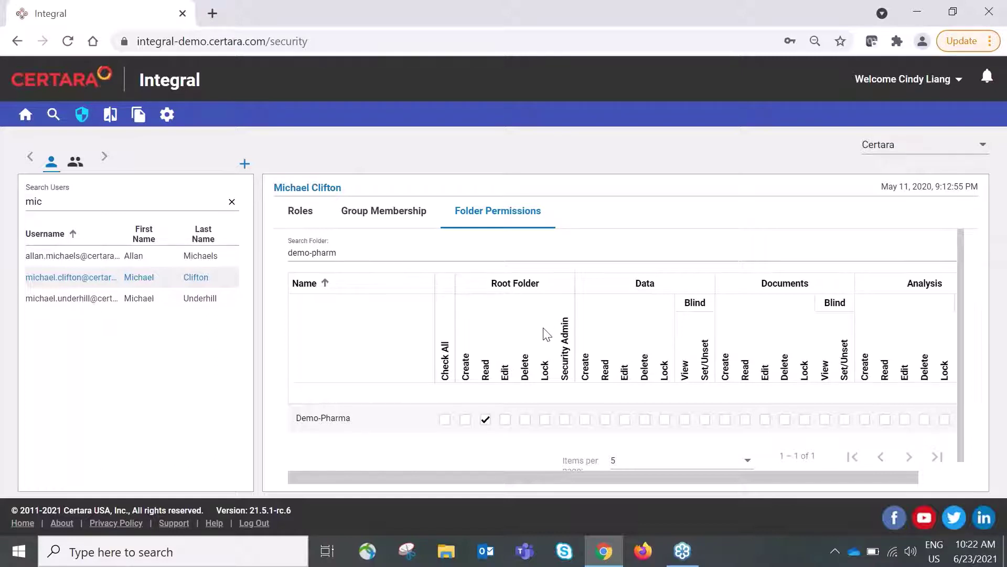
Filter the folders by "demo-jun" and grant the user root folder Read plus Data Create, Read and Edit on Demo-Jun23.
click(358, 251)
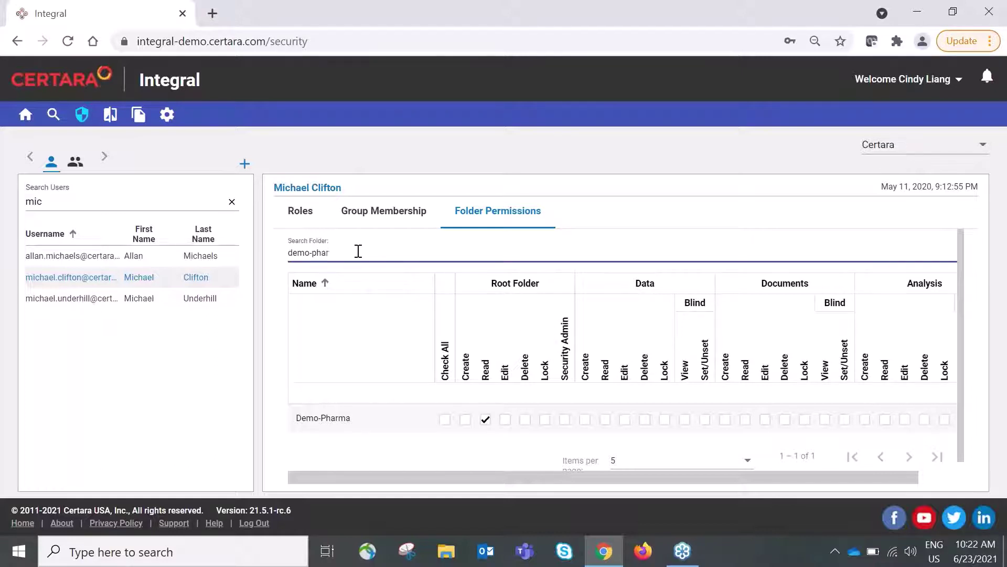
key(BackSpace)
text(jun)
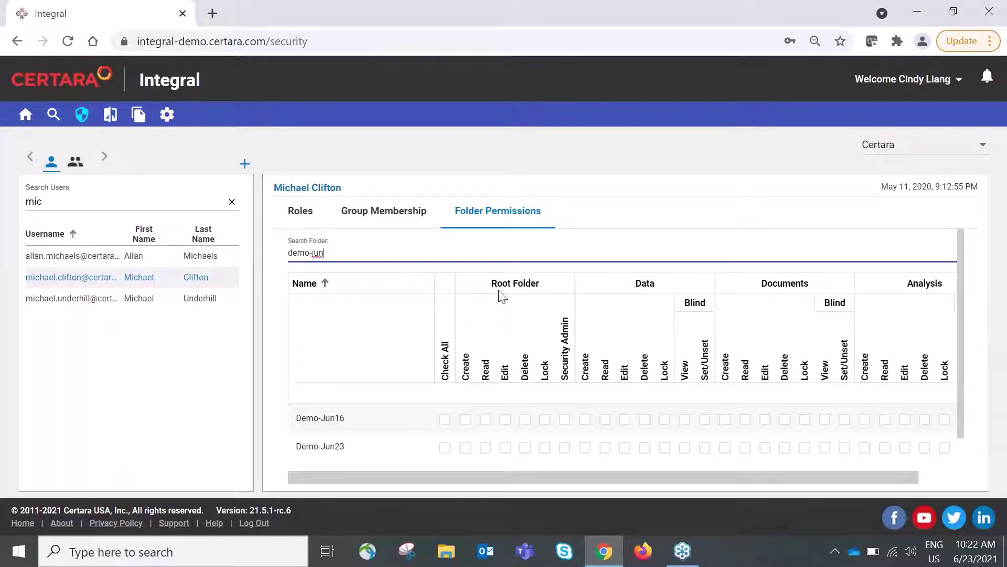
click(486, 447)
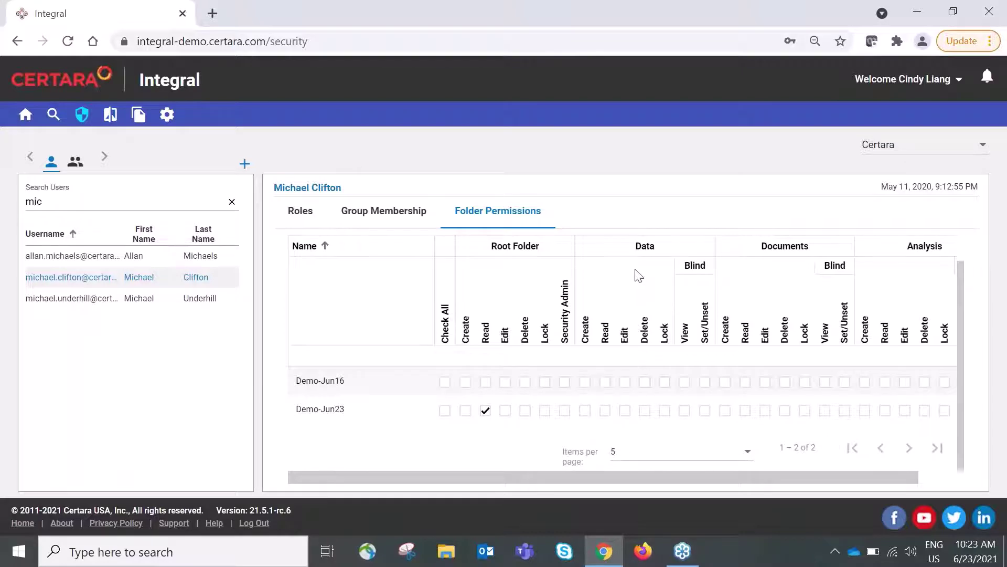
click(584, 411)
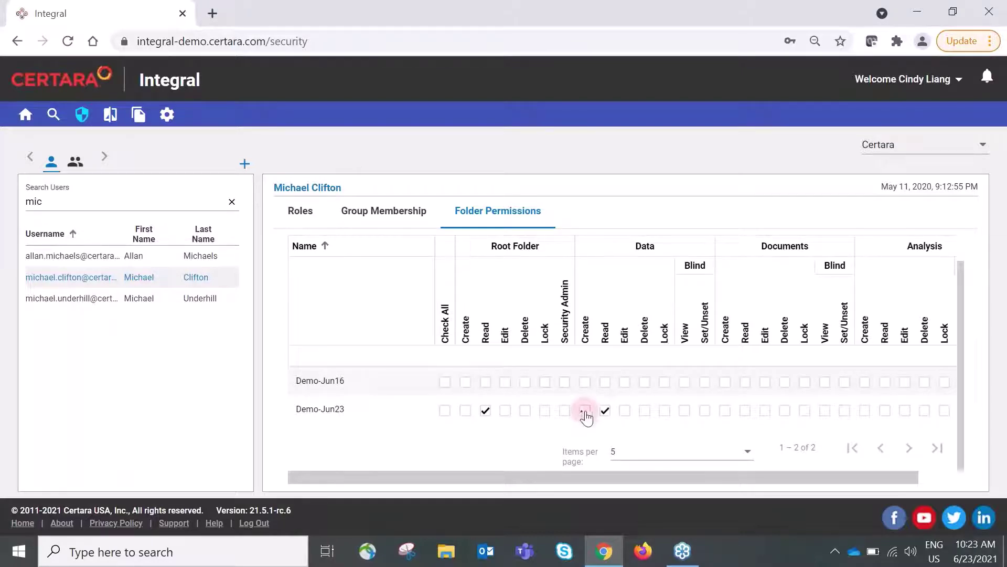
click(605, 410)
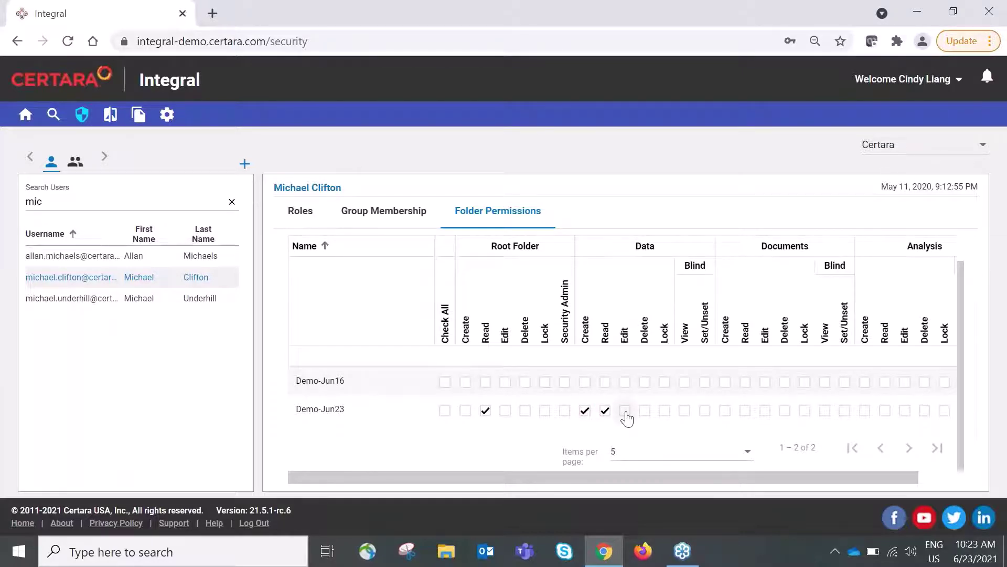
click(624, 410)
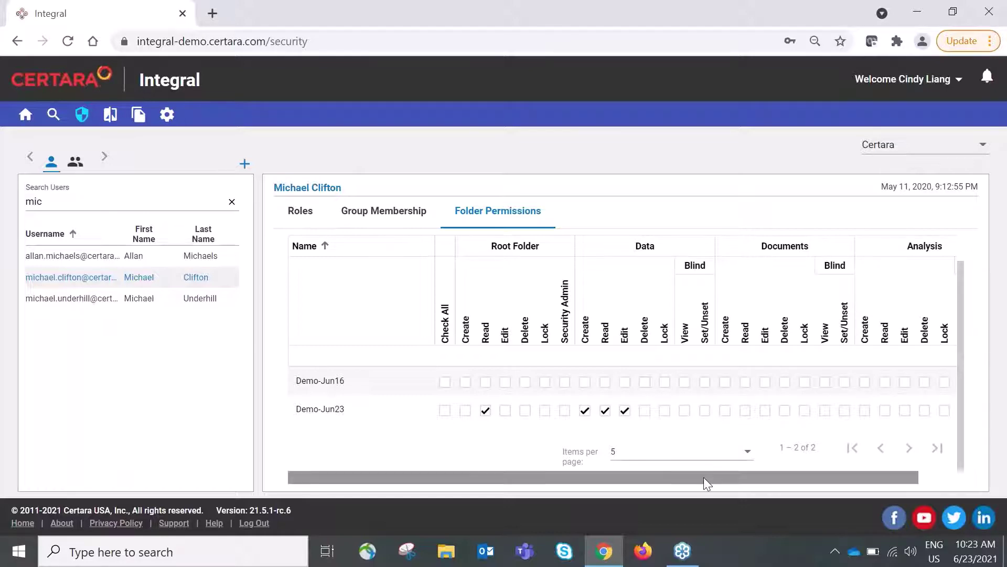
Grant the user Documents Read and Analysis Create, Read and Edit permissions on Demo-Jun23.
drag(704, 477, 770, 465)
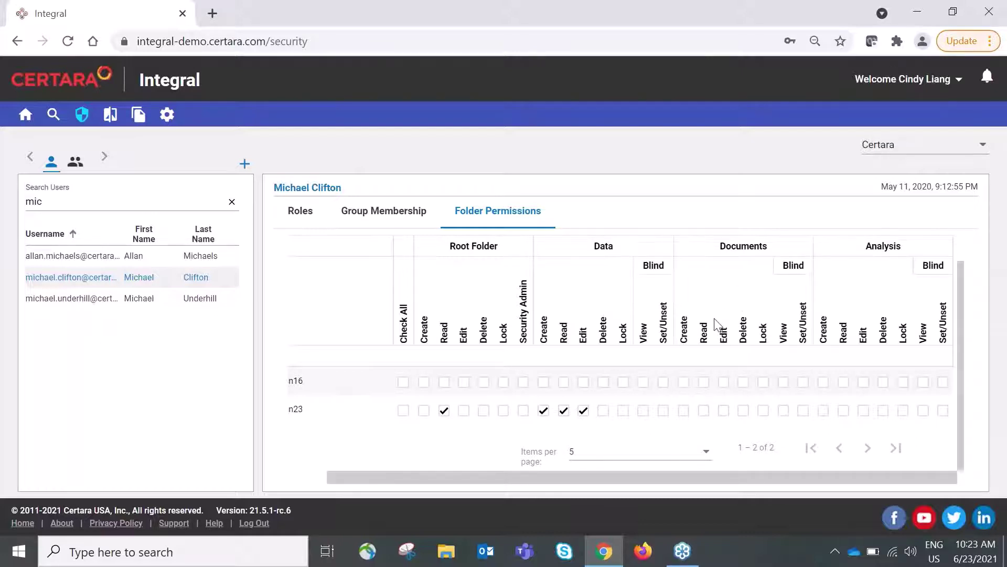
click(704, 411)
click(824, 412)
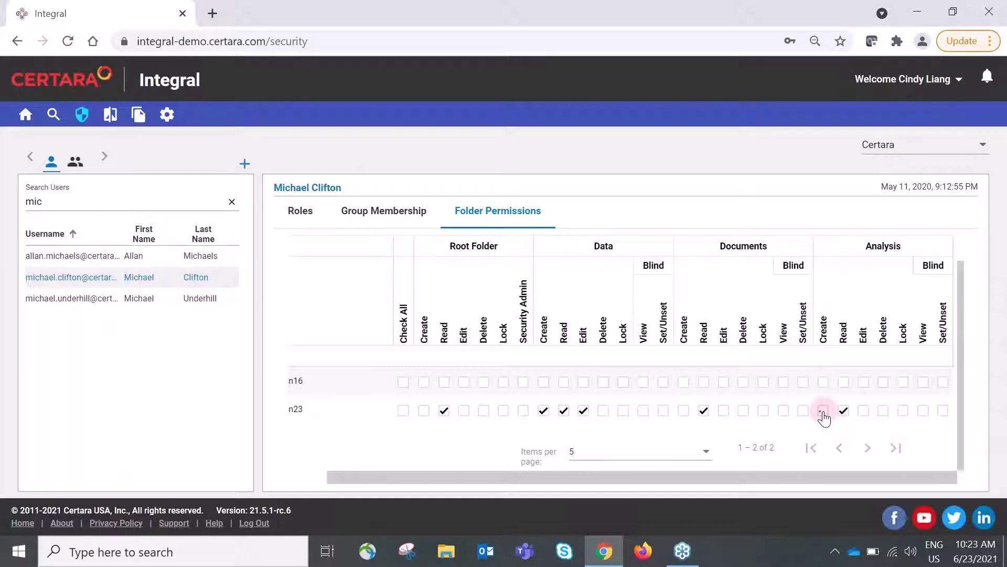
click(843, 413)
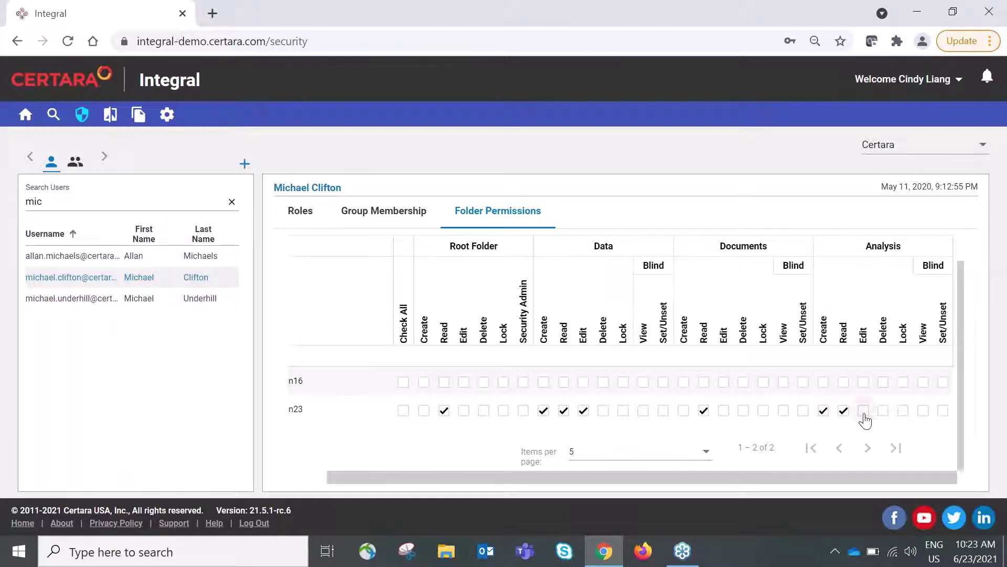
click(863, 414)
drag(755, 477, 634, 485)
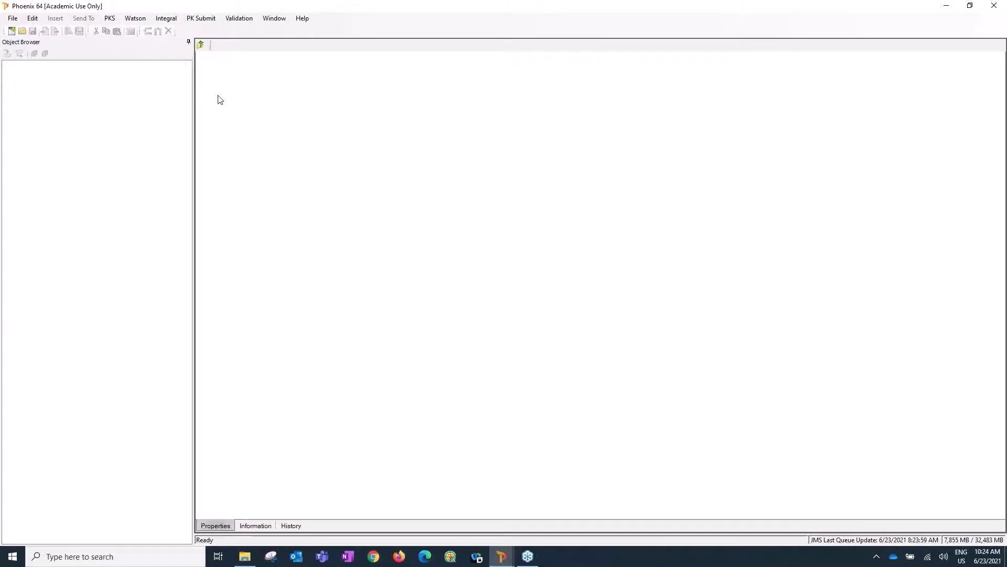
Switch to Phoenix, open the Integral Browser and reposition its window over the empty workspace.
click(166, 21)
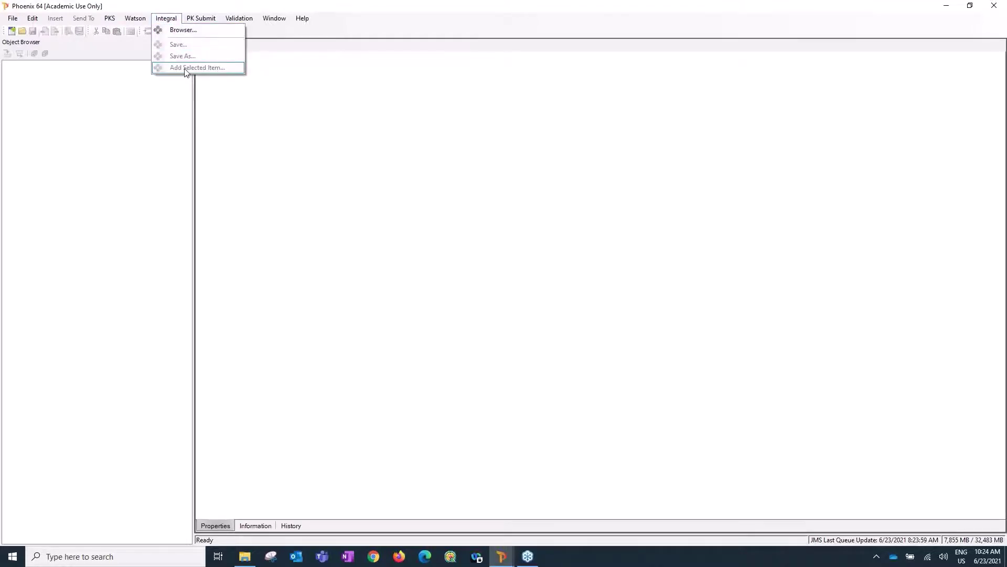
click(183, 31)
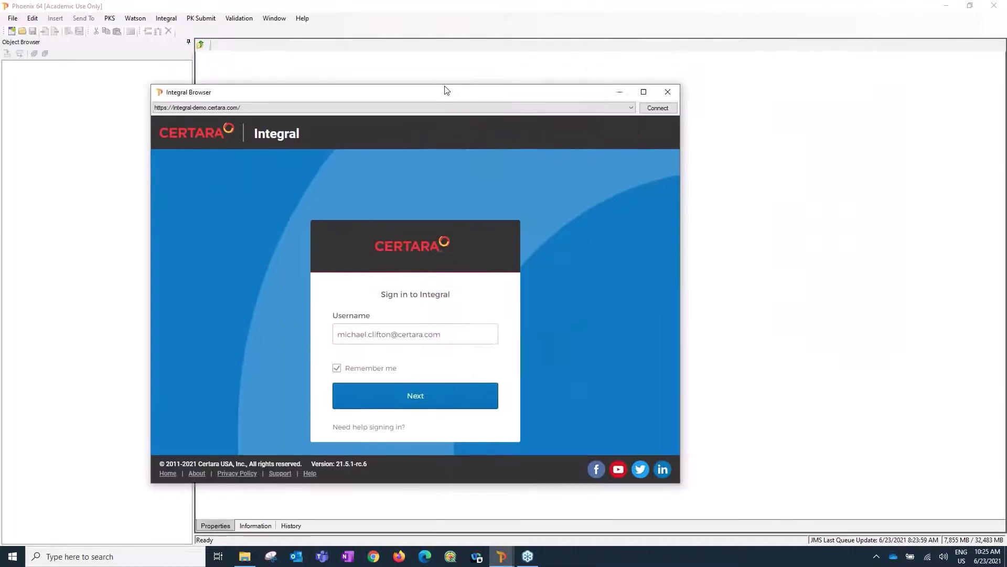
drag(445, 90, 495, 82)
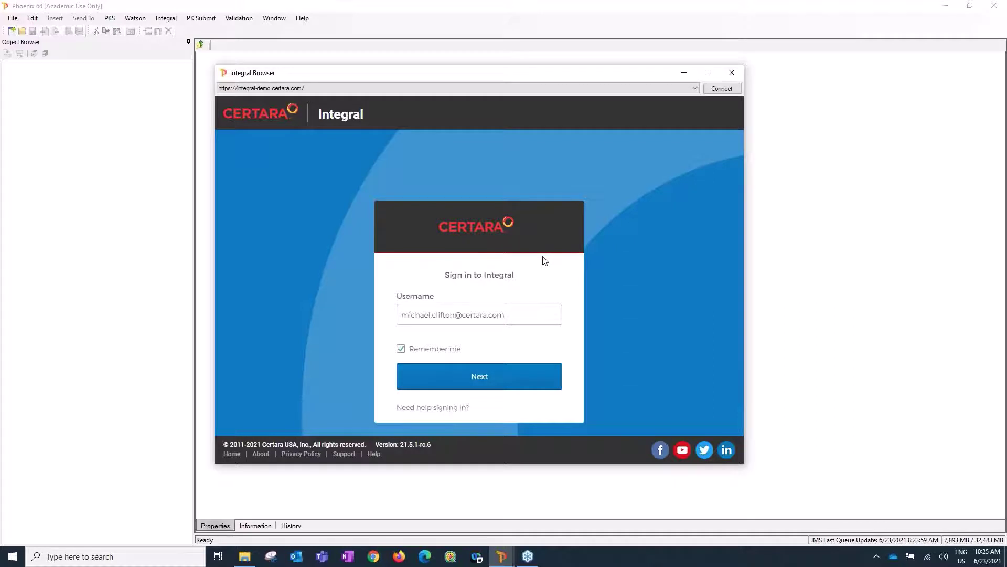
Sign in to Integral with the remembered username and the account password, and maximize the browser window.
click(479, 377)
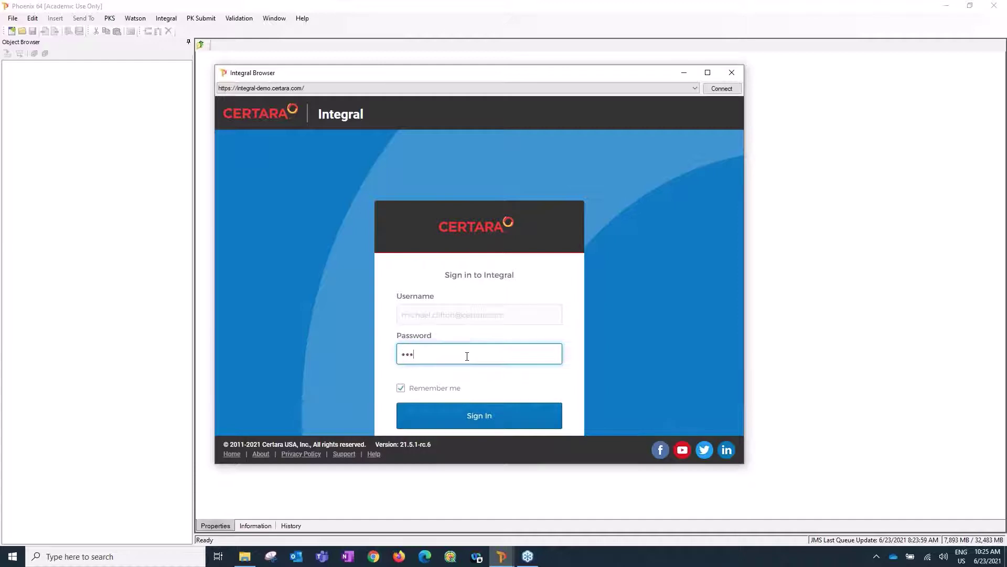
text(••••••••)
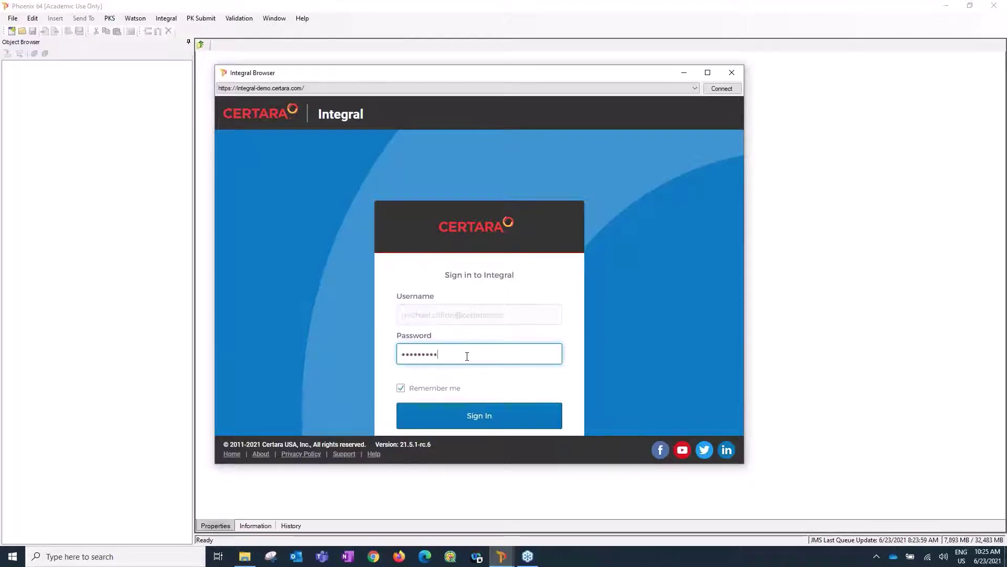
key(Return)
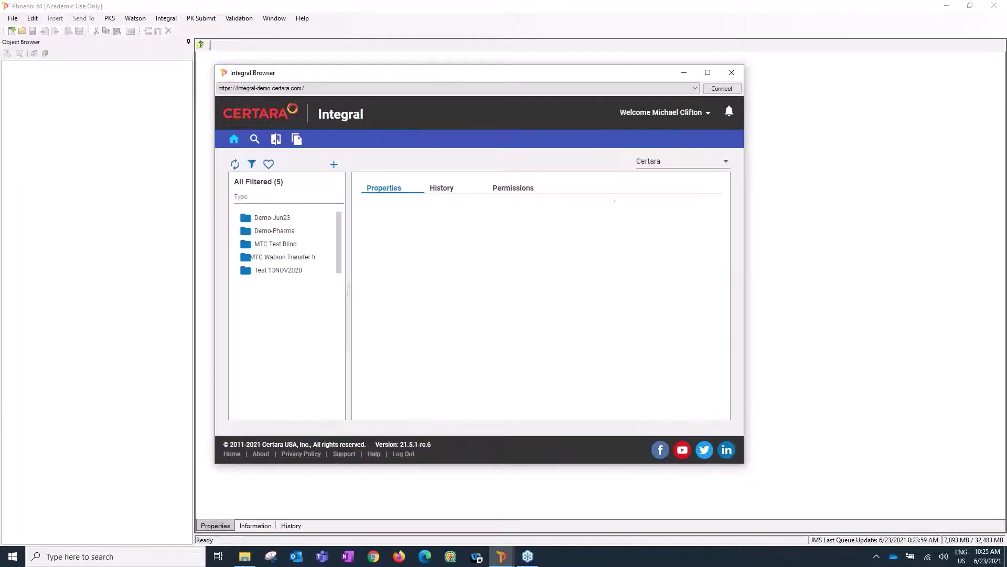
click(708, 73)
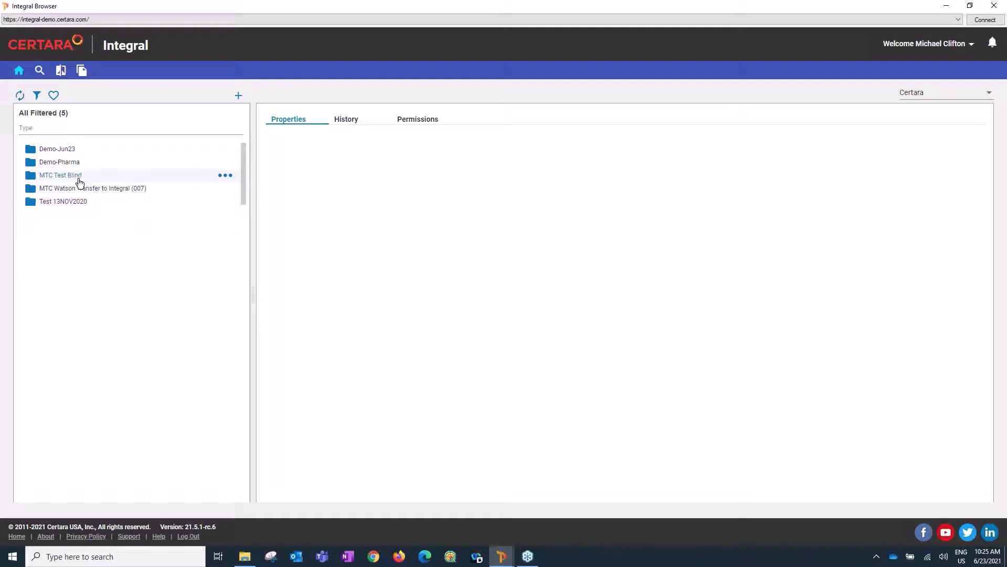
Submit clayton.CSV from the local Demo Data folder for upload into the Data subfolder of Demo-Jun23.
click(53, 151)
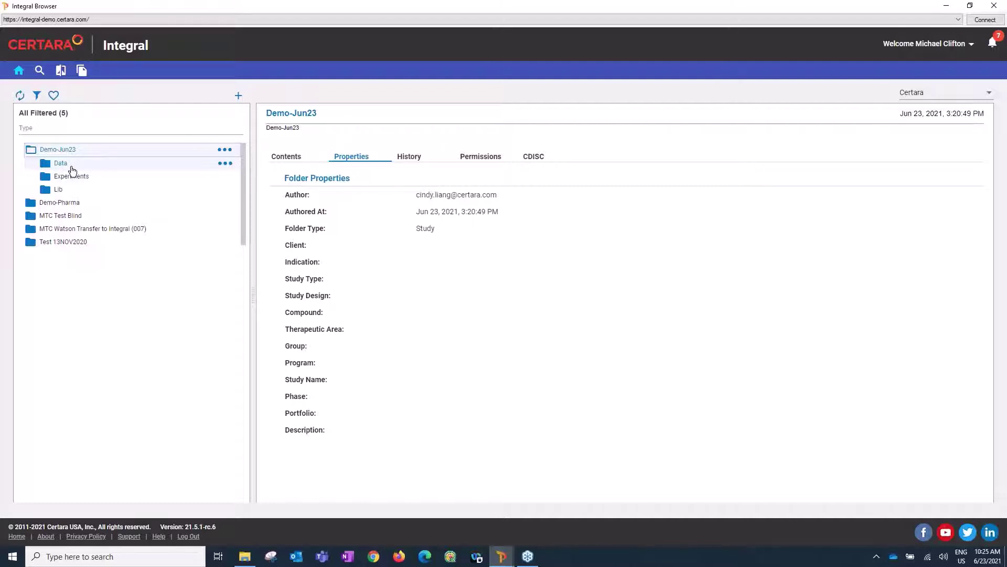
click(72, 167)
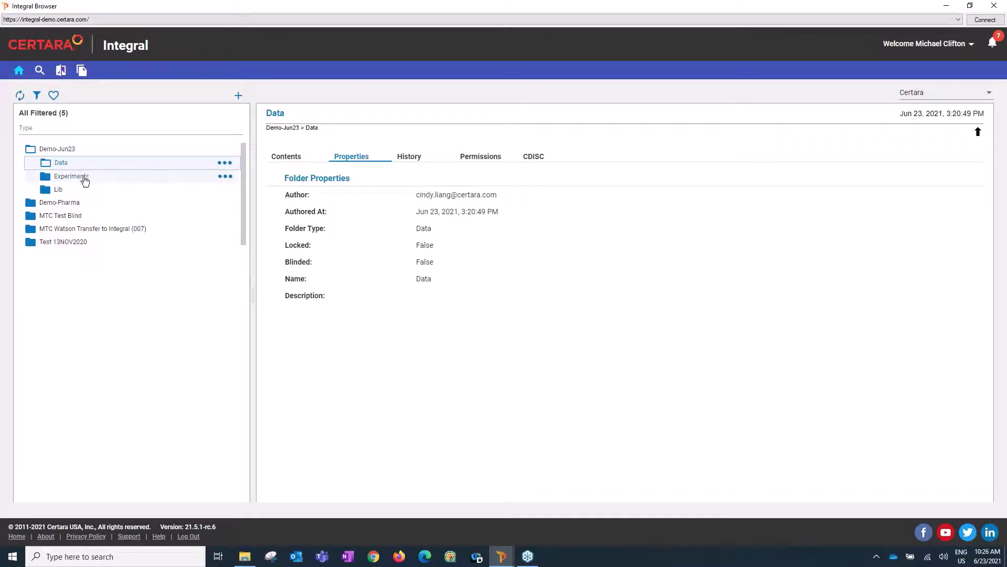
click(225, 163)
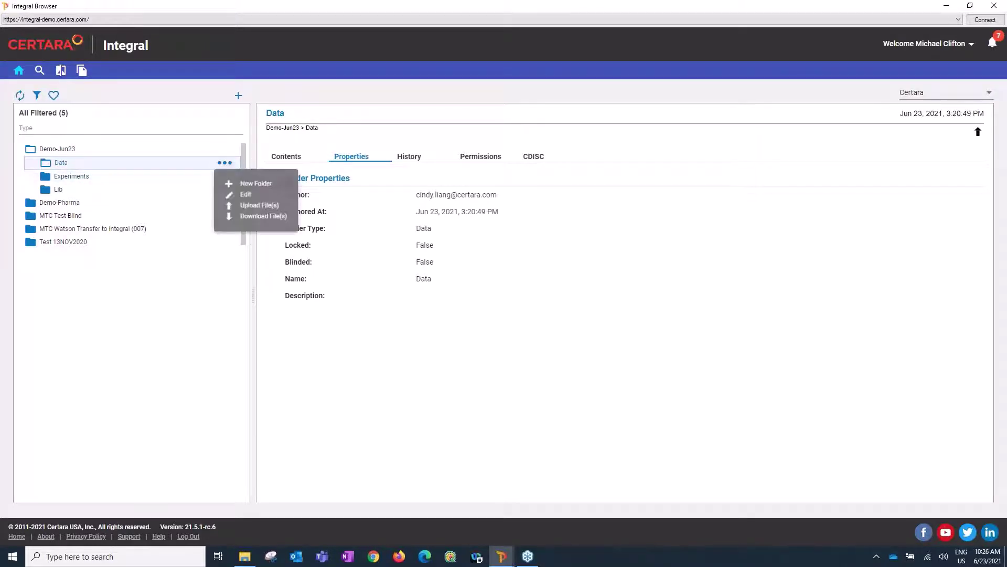
click(265, 206)
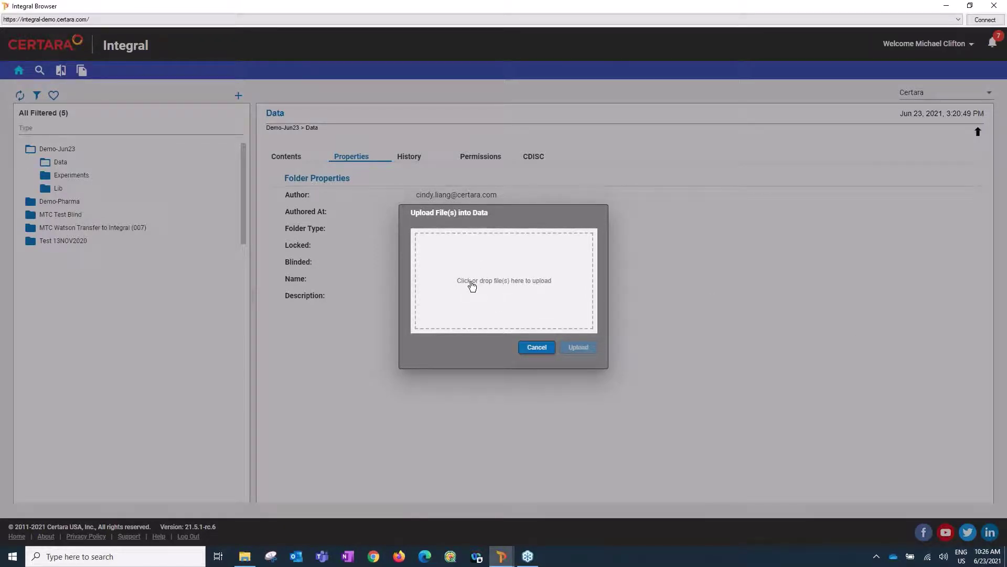
click(502, 279)
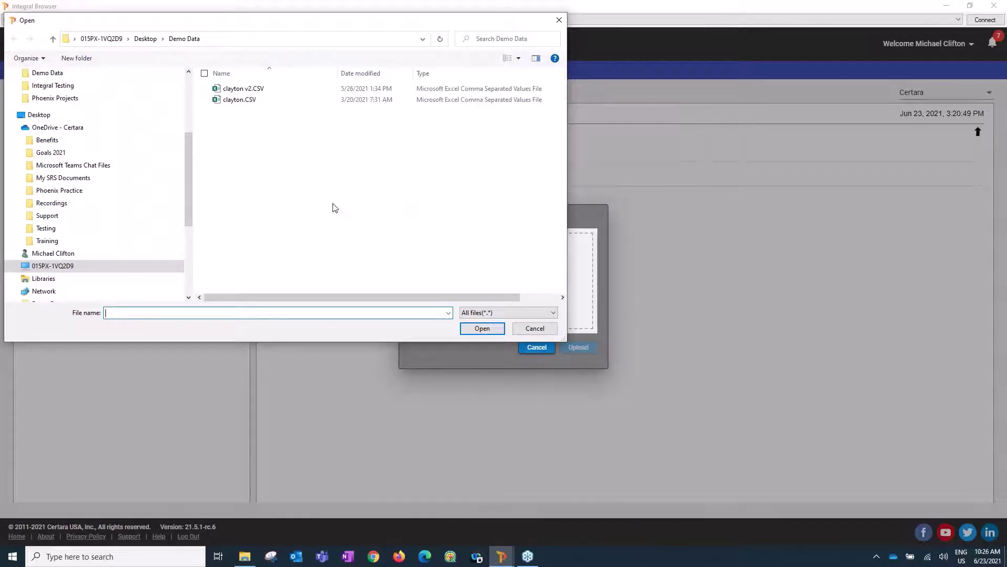
click(240, 100)
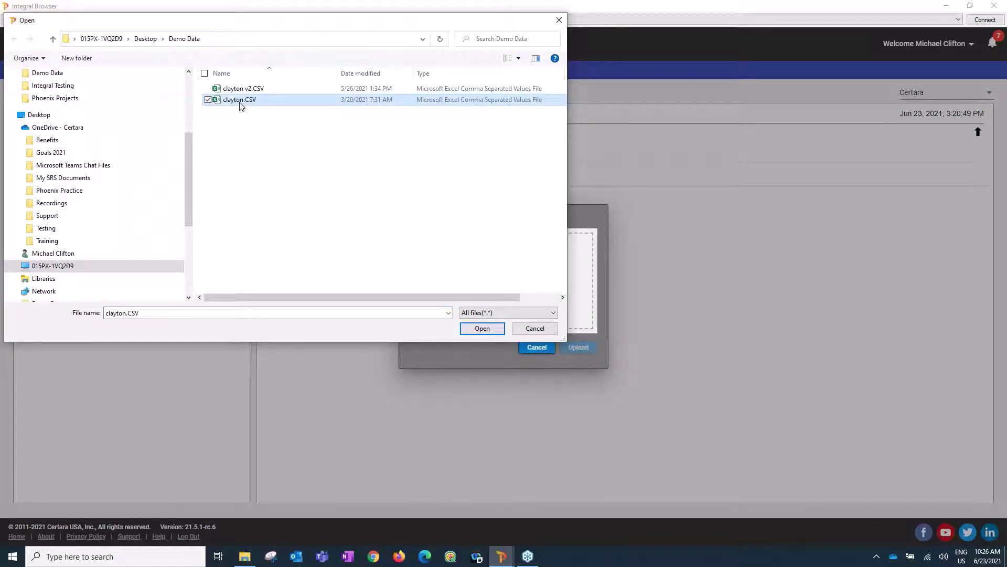
click(483, 329)
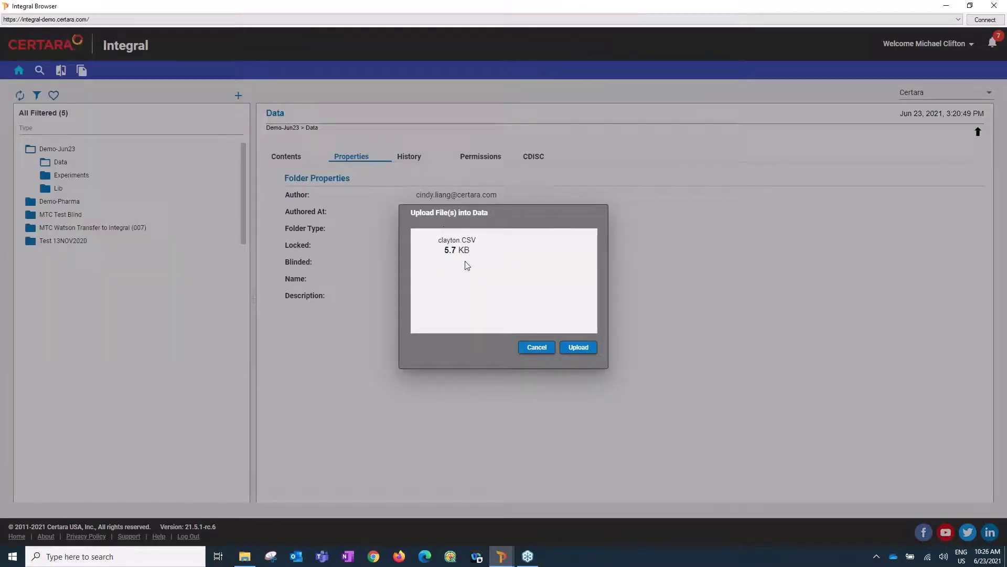
click(577, 352)
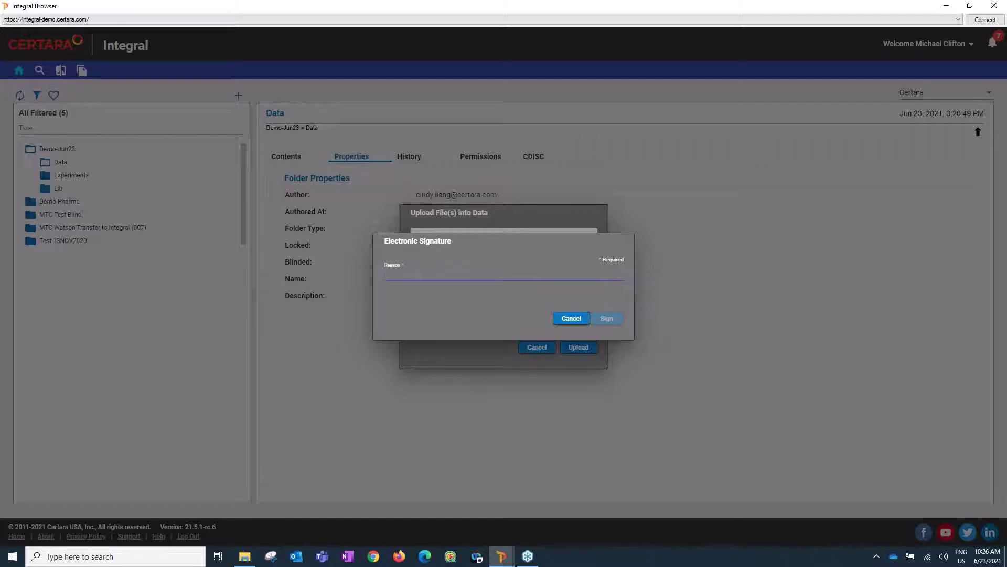
Sign the upload with the reason "Upload data for final analysis" and the account password, and show the properties of clayton.CSV.
text(Upload d)
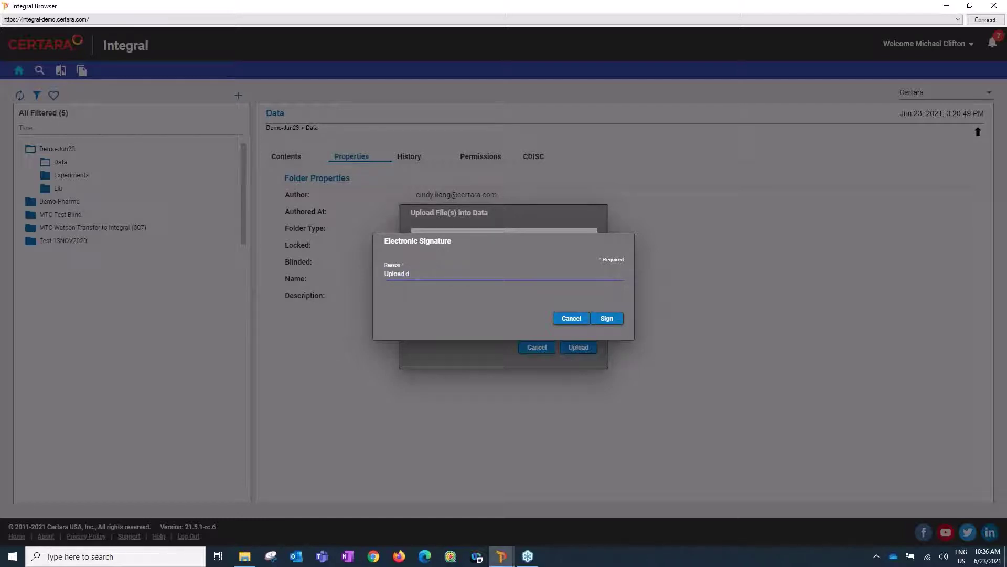
text(ata for final analysis)
click(606, 318)
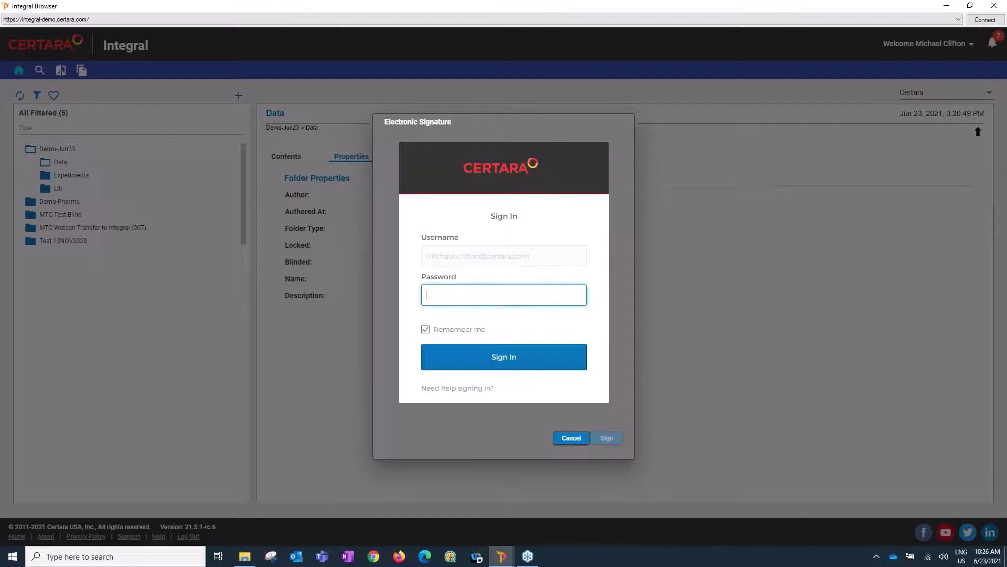
text(******)
key(Return)
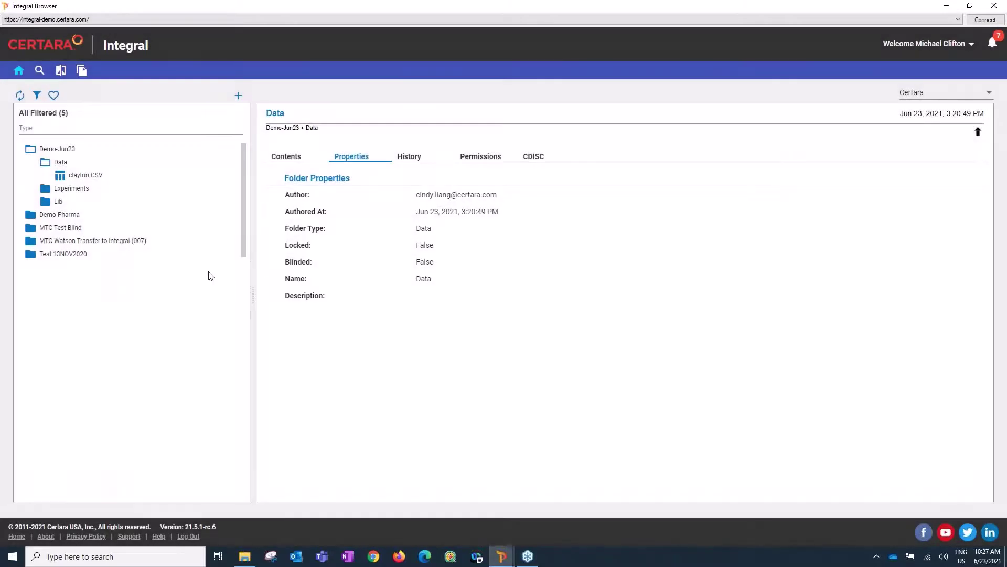
click(70, 178)
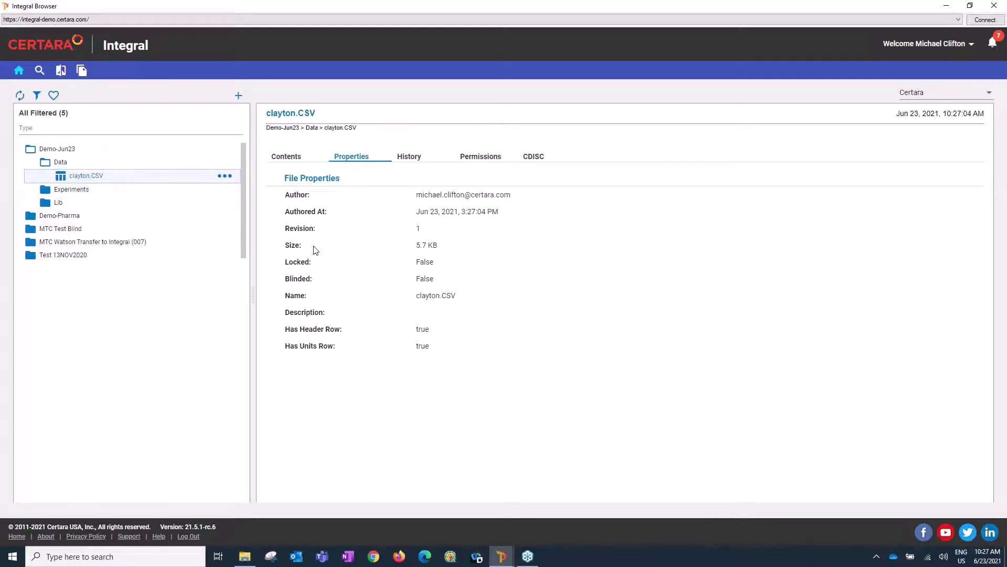
Review the revision history and property history of clayton.CSV, and look through its data contents.
click(408, 158)
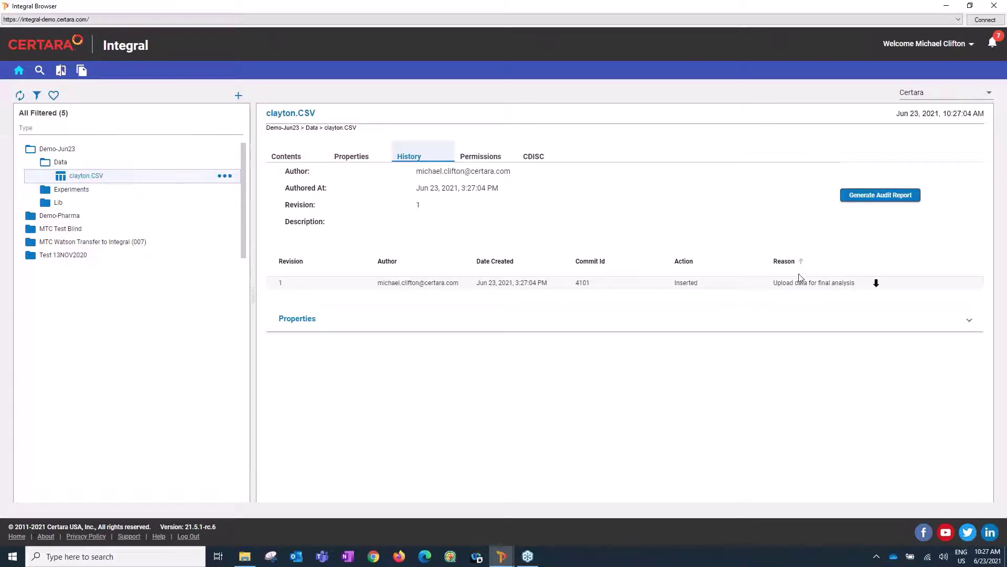
click(555, 332)
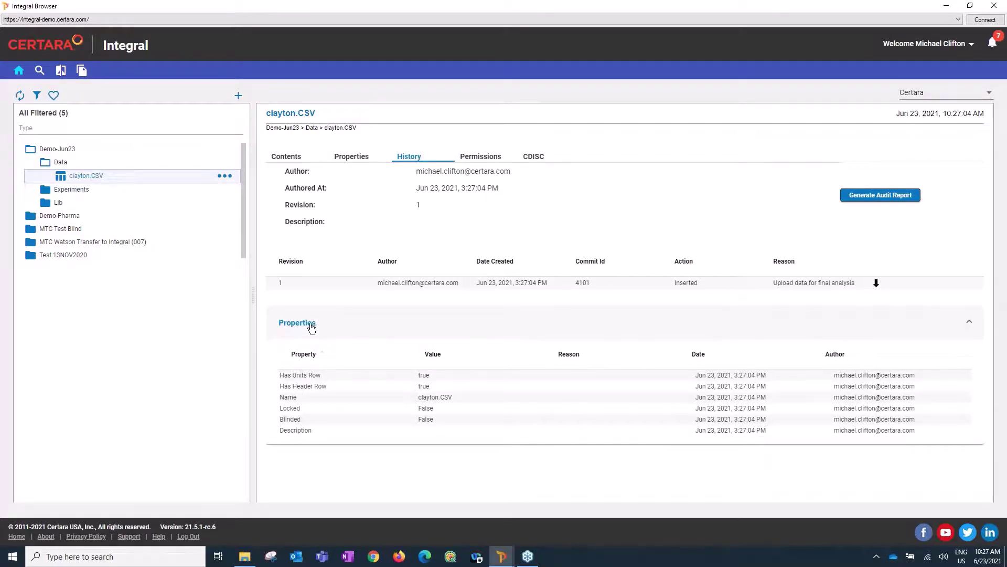
click(330, 320)
click(292, 157)
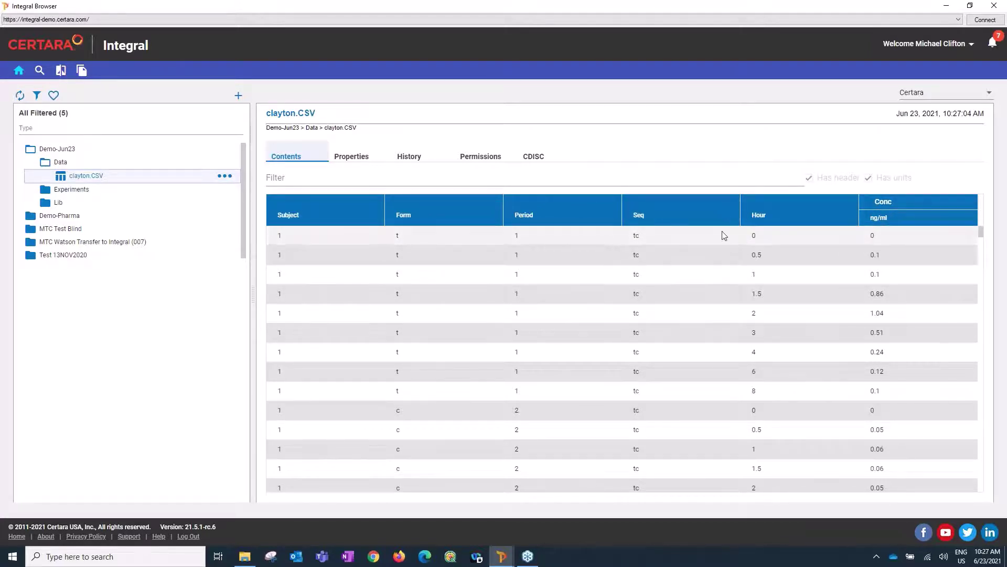
scroll(703, 272, down, 5)
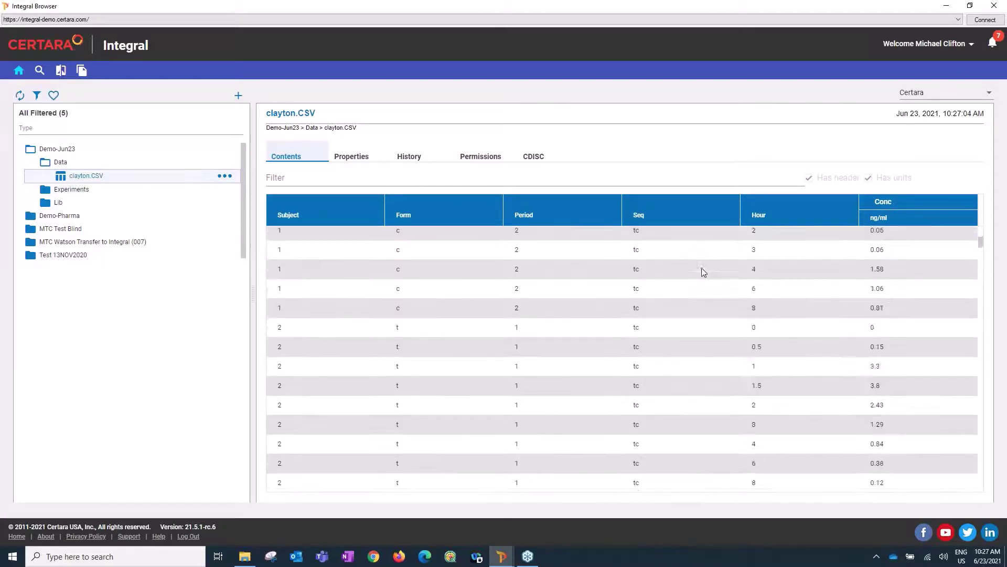
scroll(703, 272, up, 5)
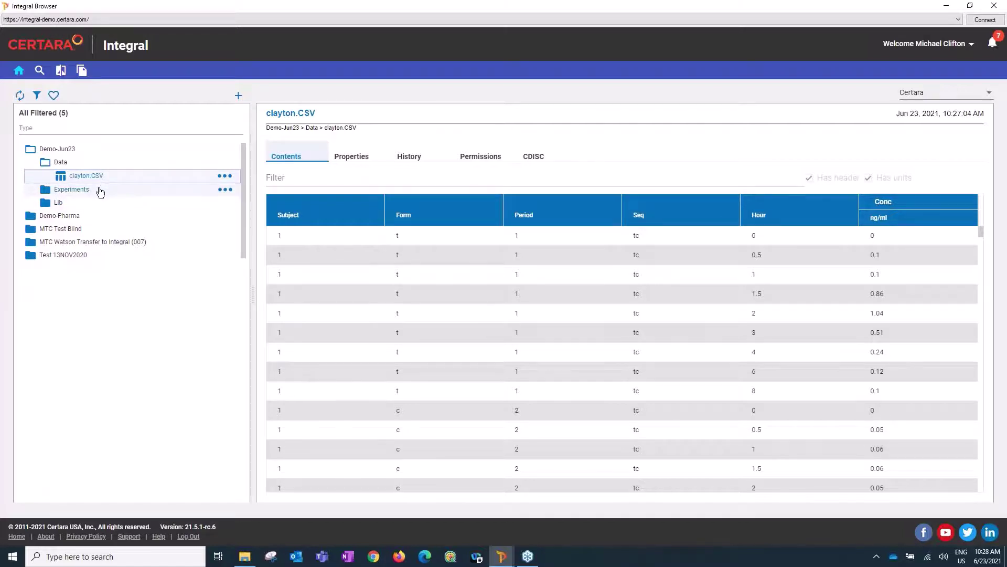
Check the actions available for the Experiments folder, and close and reopen the Integral Browser in a maximized window.
click(98, 190)
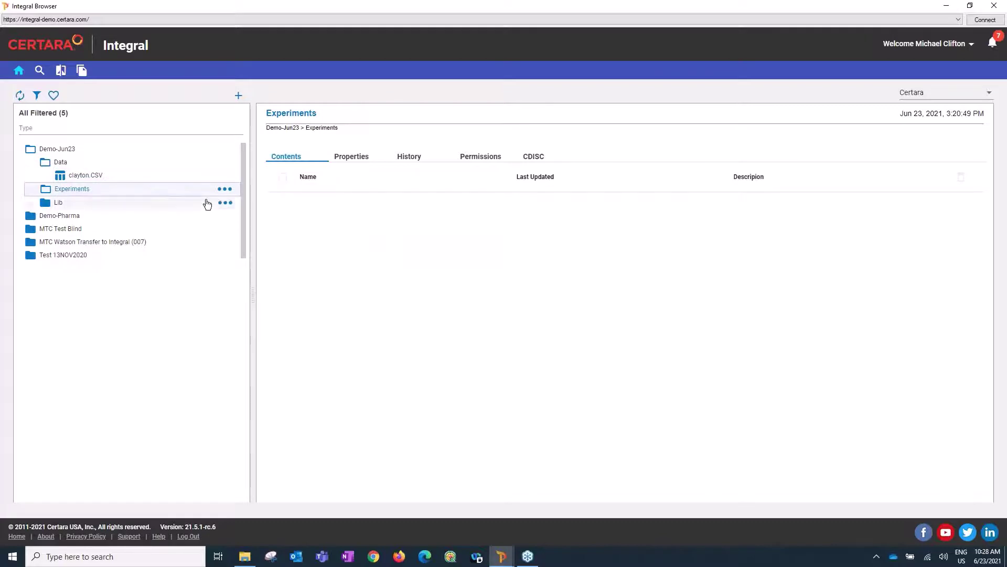
click(224, 189)
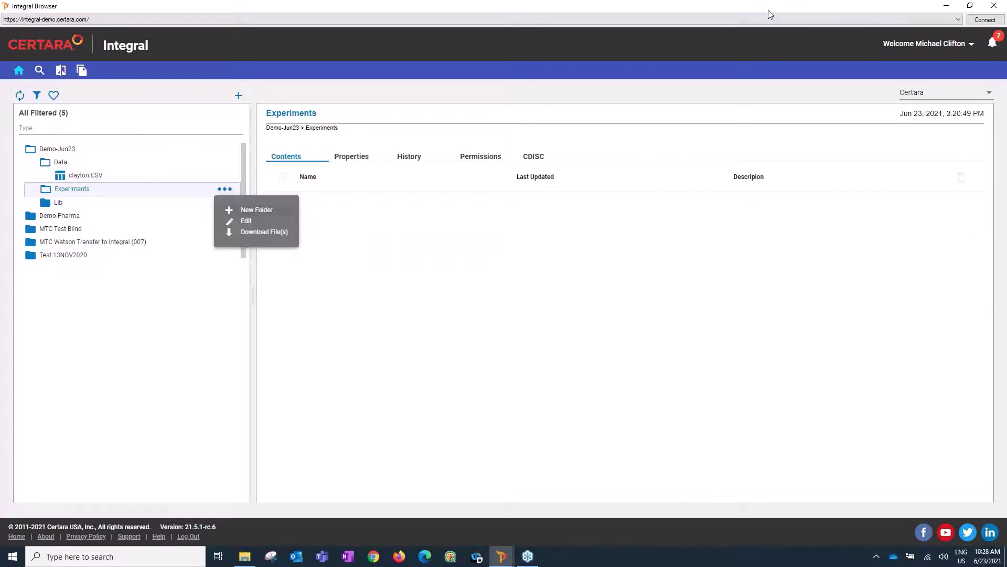
click(994, 5)
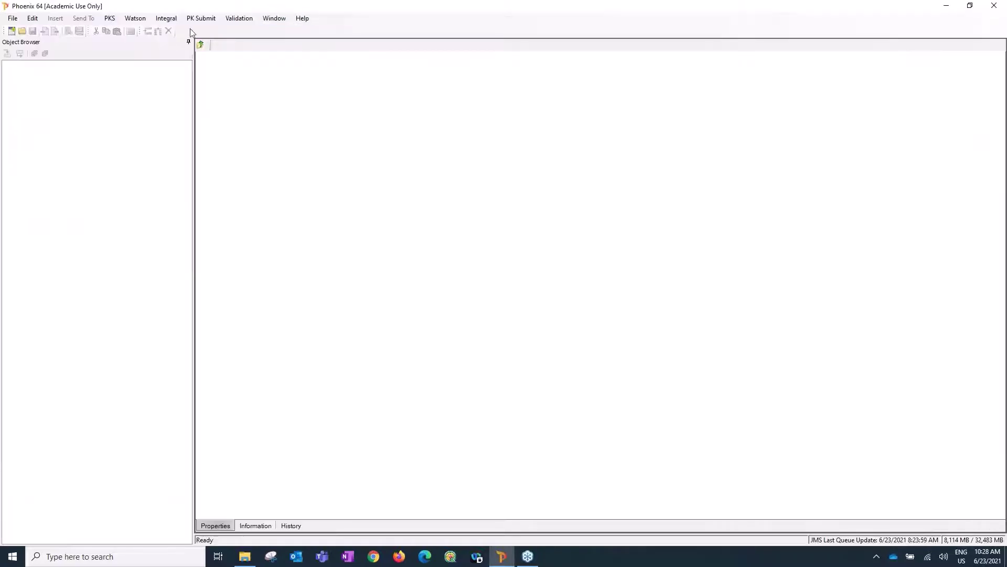
click(166, 18)
click(180, 30)
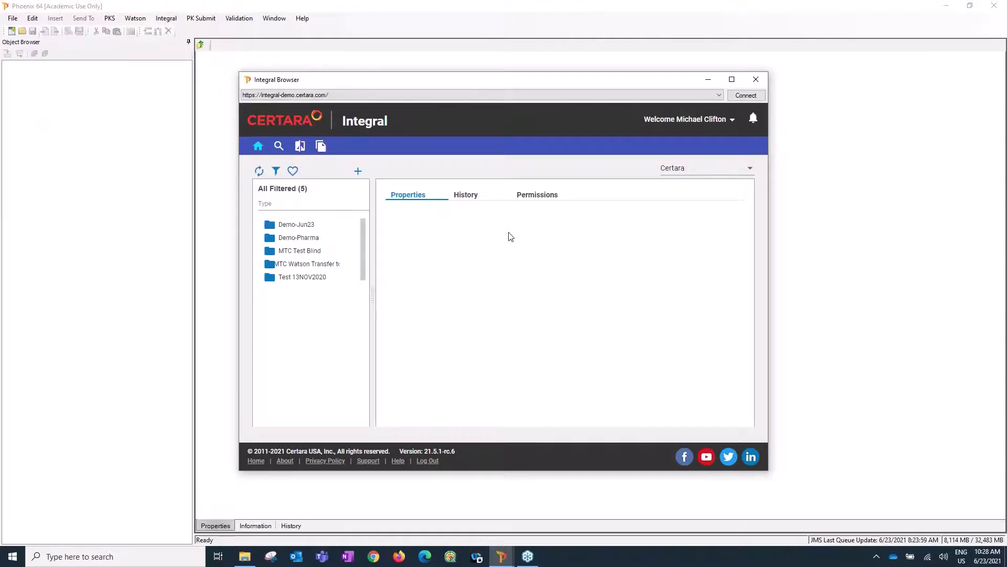
double_click(442, 83)
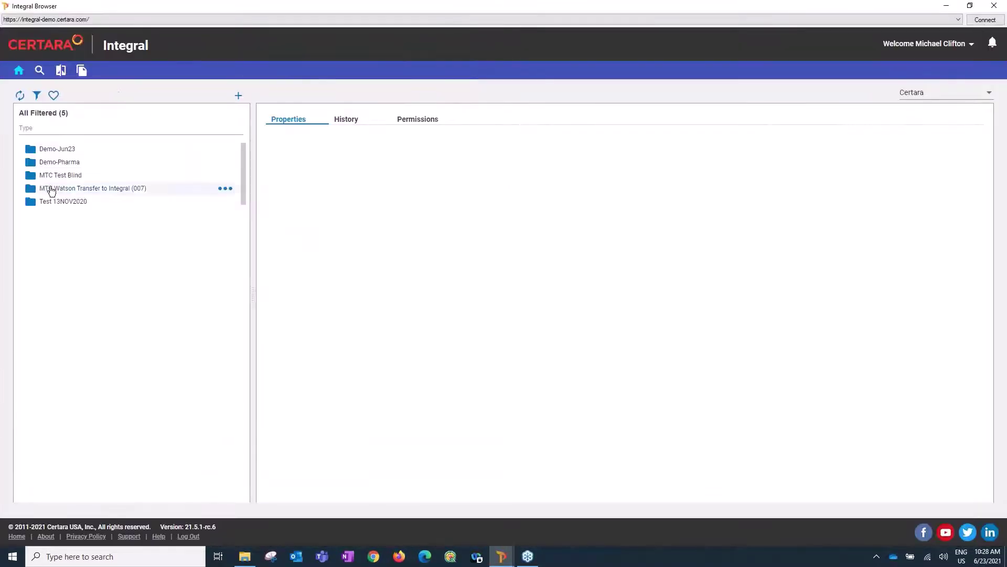
Expand Demo-Jun23 and its Data folder, and start adding an experiment to the Experiments folder.
click(74, 152)
click(84, 177)
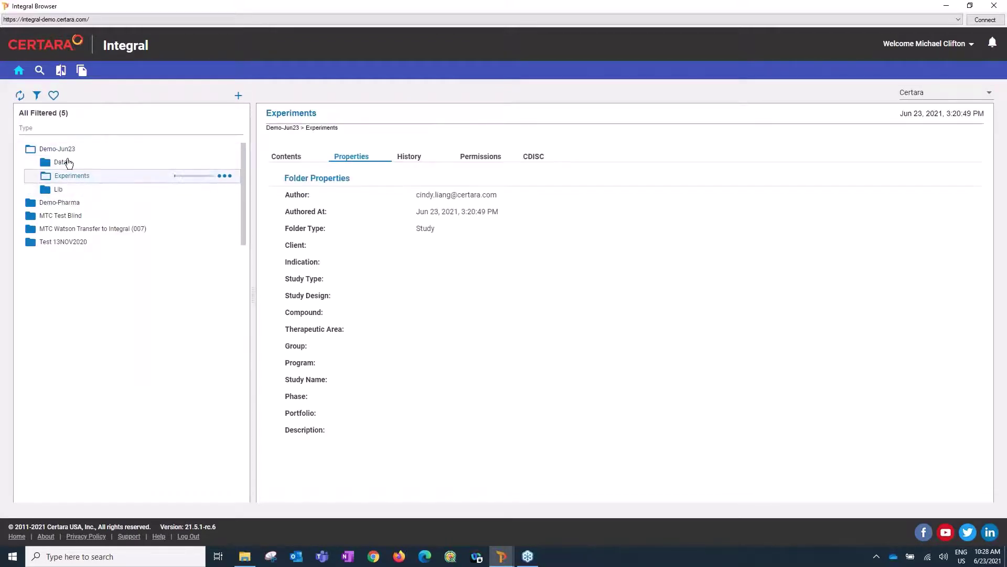
click(66, 162)
click(89, 189)
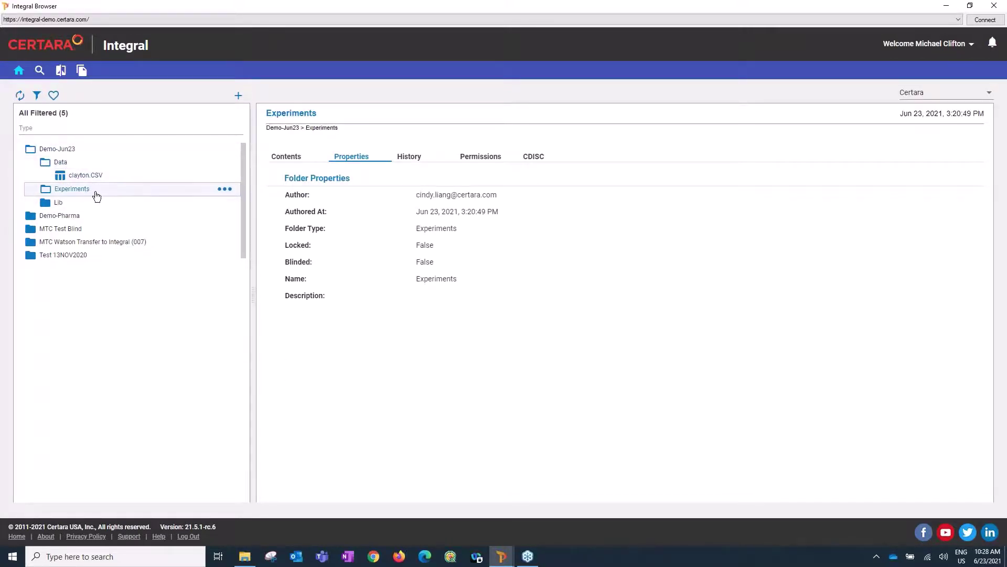
click(228, 190)
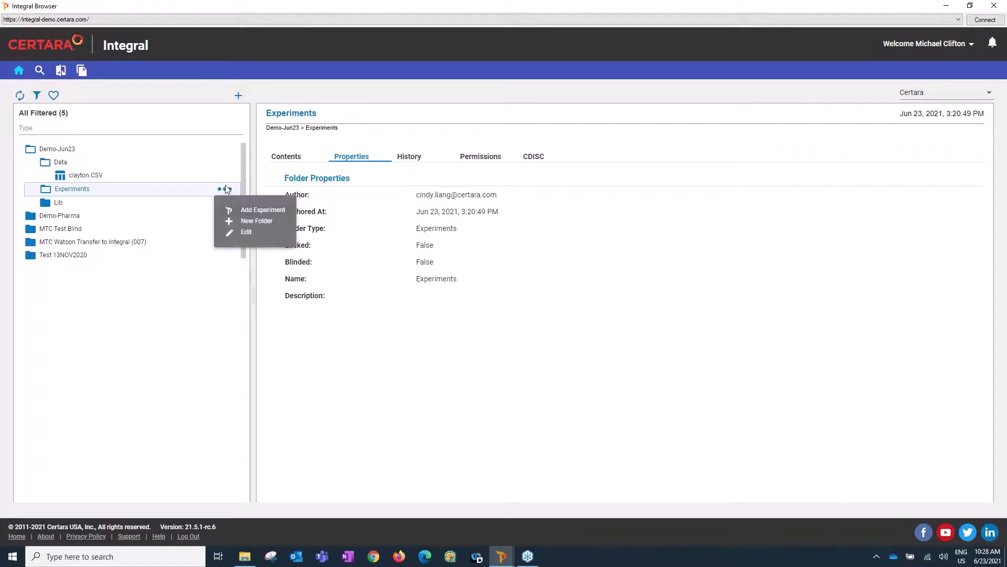
click(254, 213)
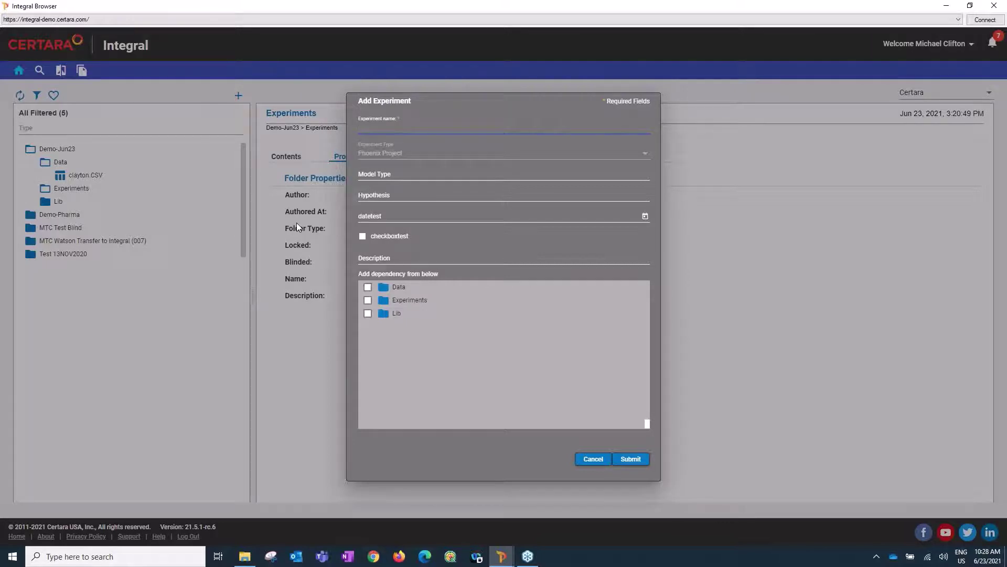
Name the experiment "Test Exp 23JUN2021", with model type PK and the hypothesis "Test Hype".
text(Test Exp 23JUN2021)
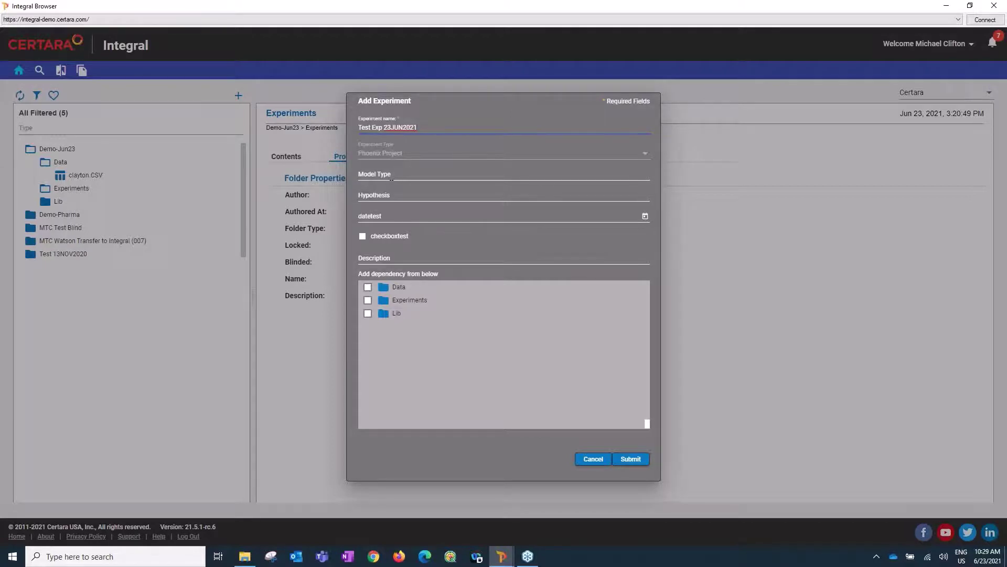
click(391, 177)
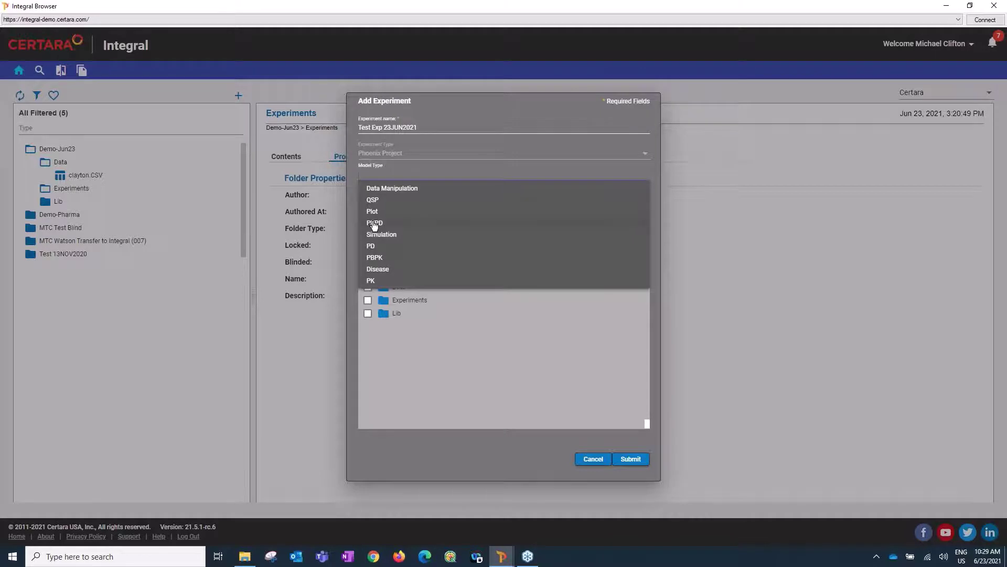
click(373, 280)
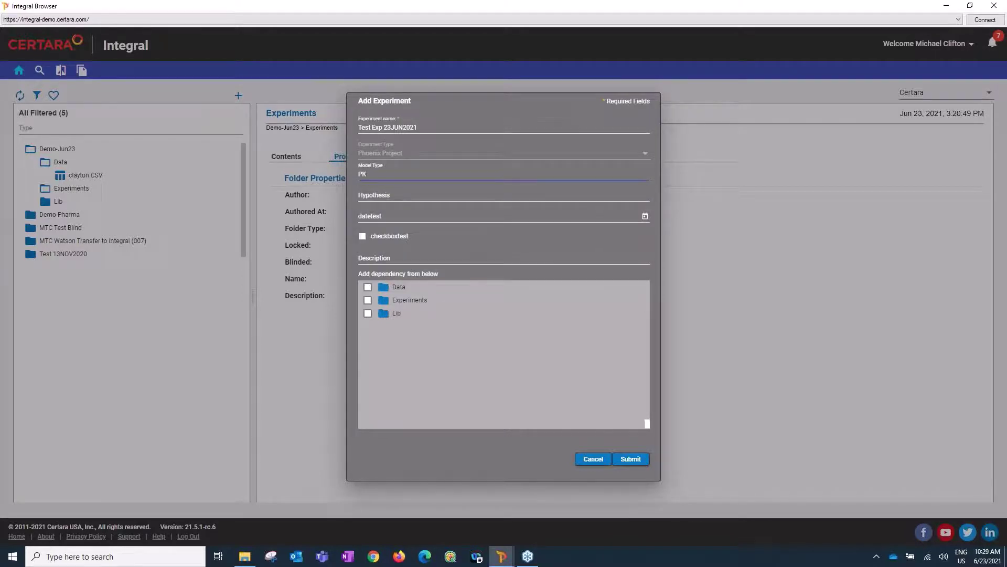
click(379, 193)
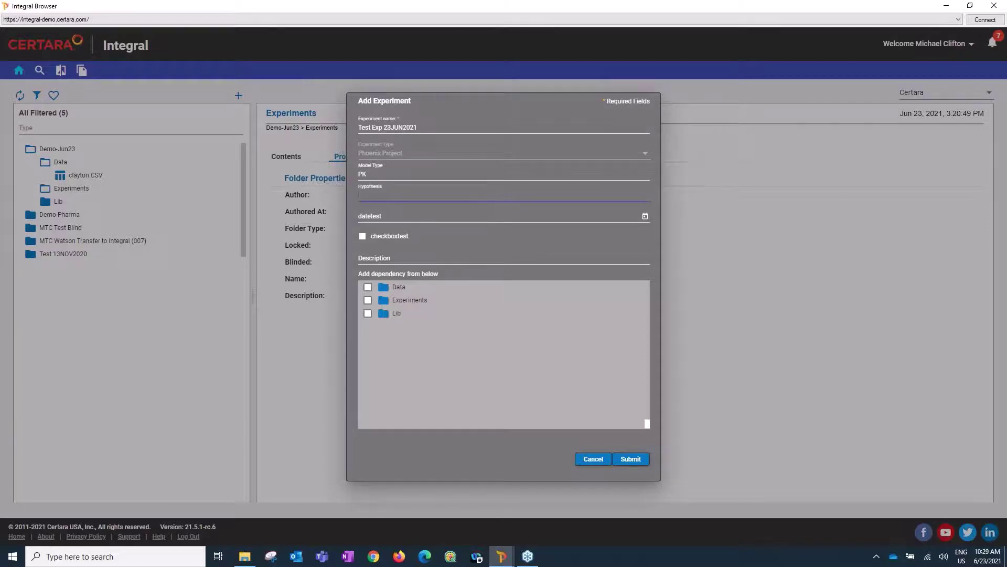
text(Test Hype)
Include clayton.CSV from the Data folder as a dependency and submit the new experiment.
click(385, 289)
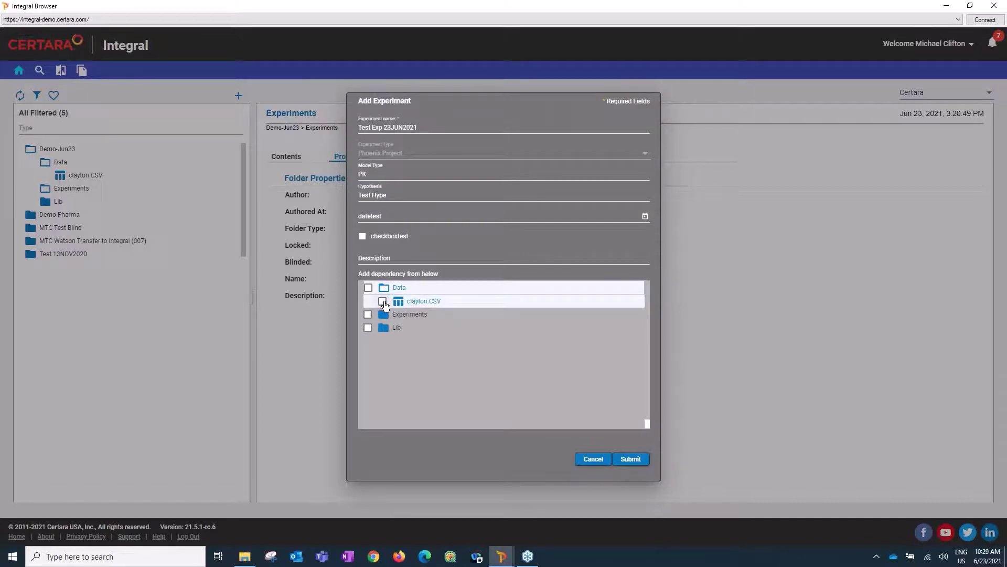
click(383, 302)
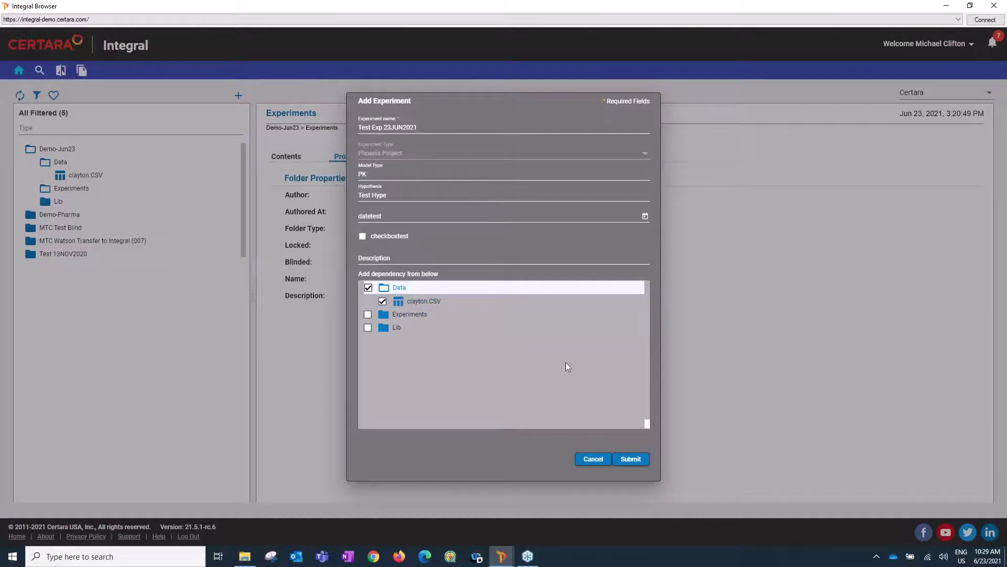
click(633, 460)
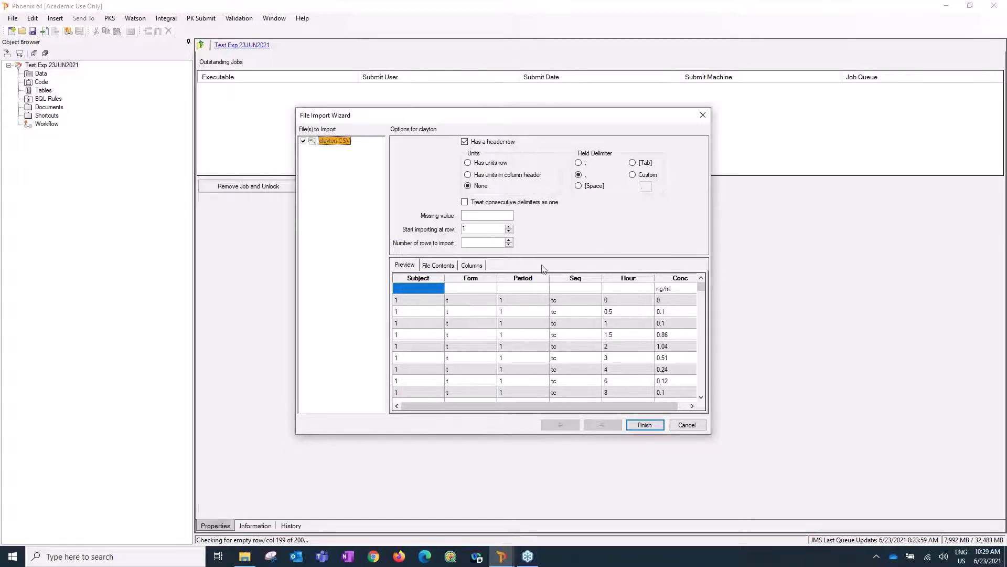
Import clayton.CSV with a units row, minimize the Integral Browser and expand the project's Data folder.
click(468, 163)
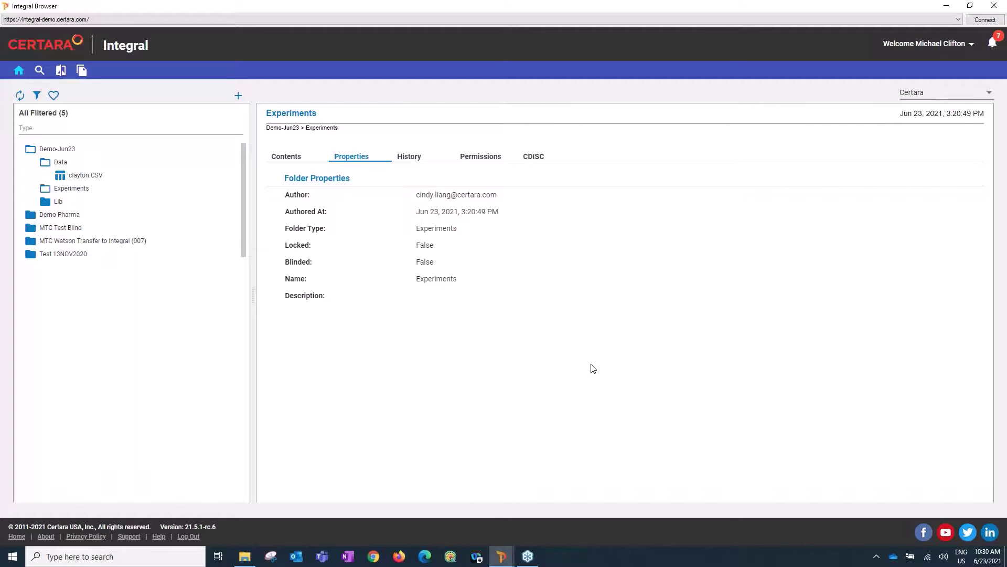
click(947, 6)
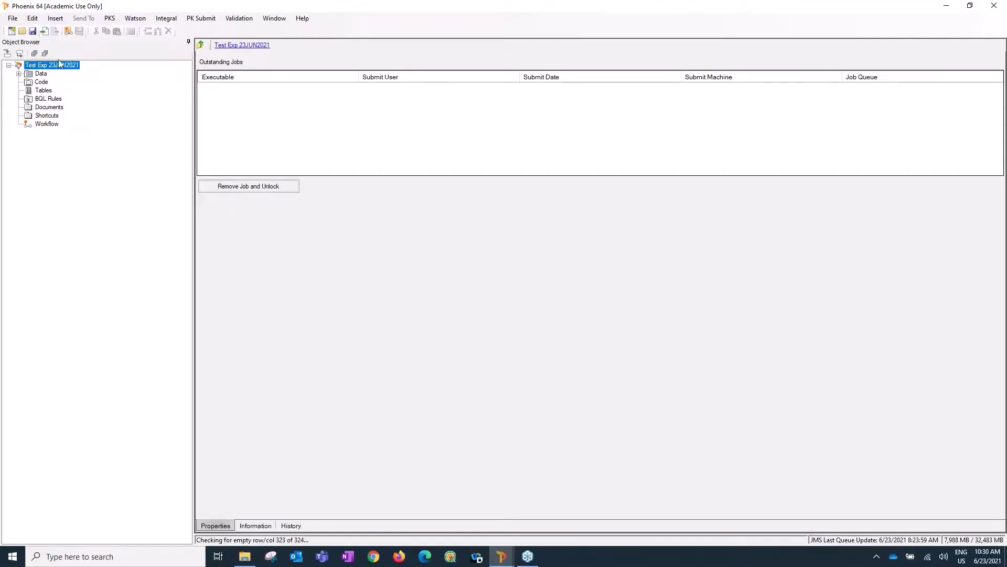
click(19, 73)
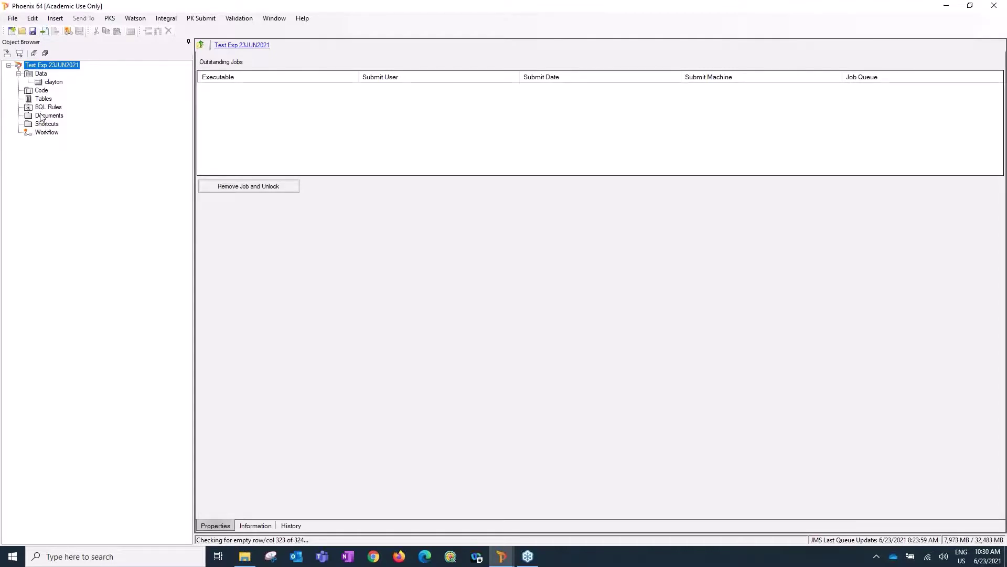
Create a blank project beside Test Exp 23JUN2021 and close it without saving.
click(11, 32)
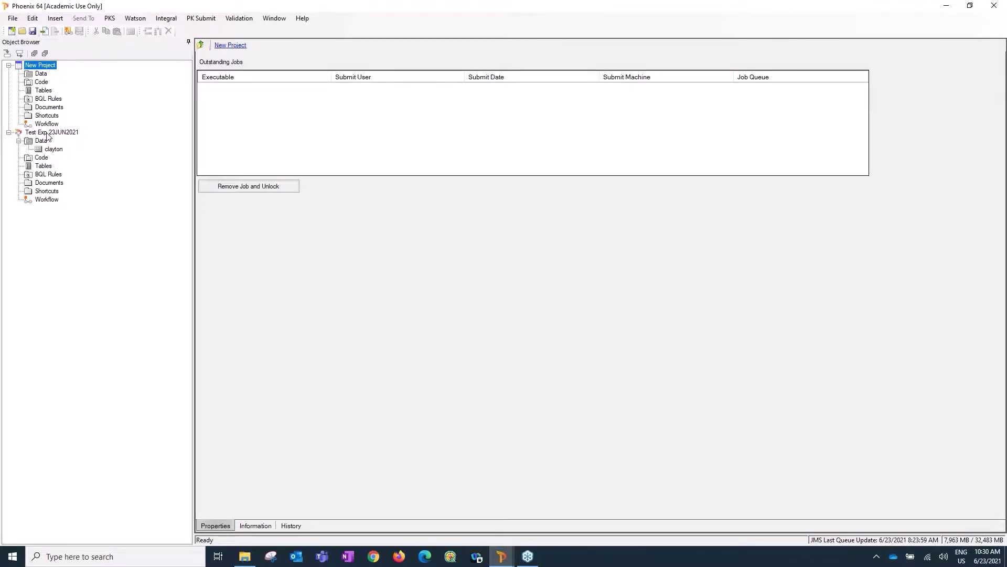
right_click(38, 66)
click(55, 70)
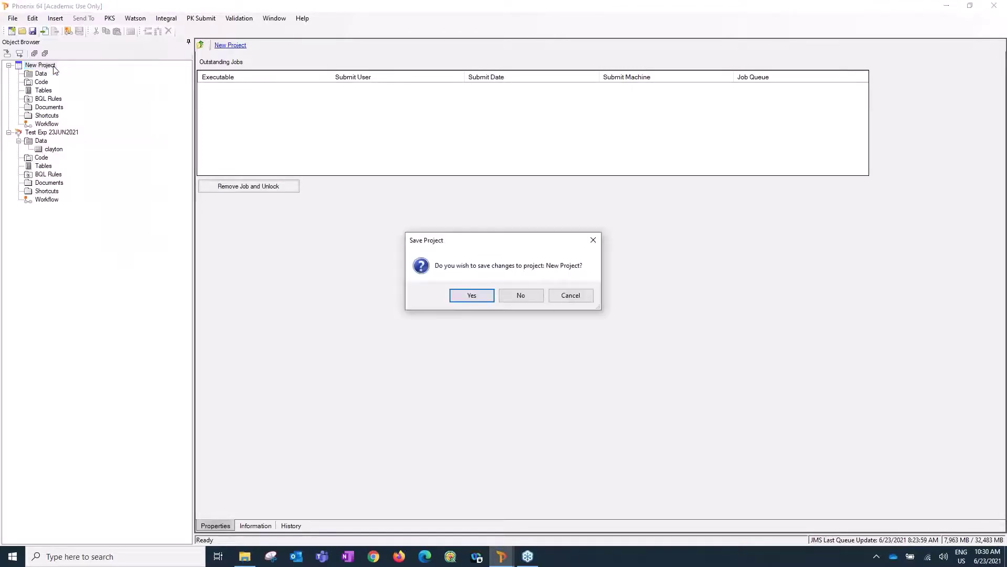
click(523, 295)
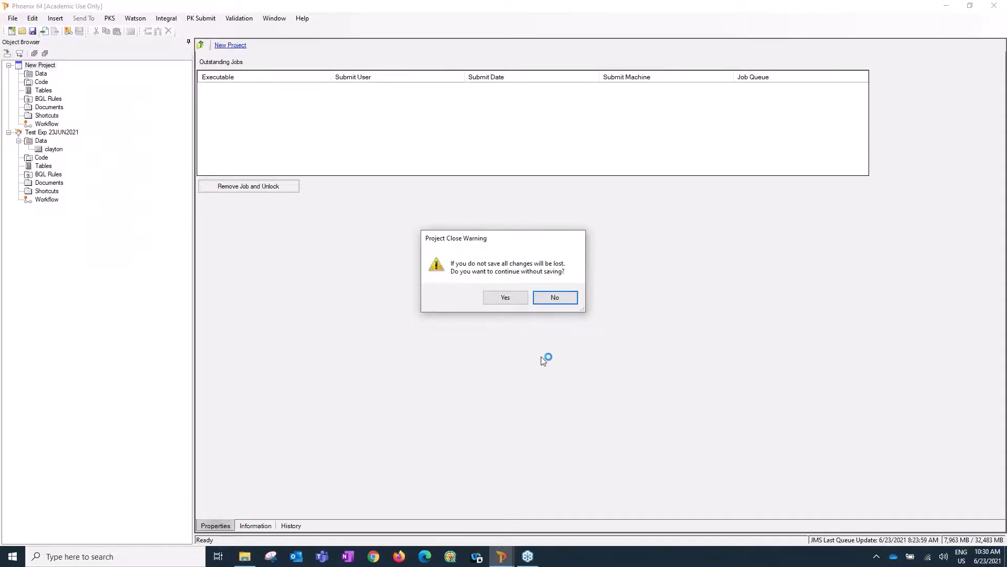
click(506, 300)
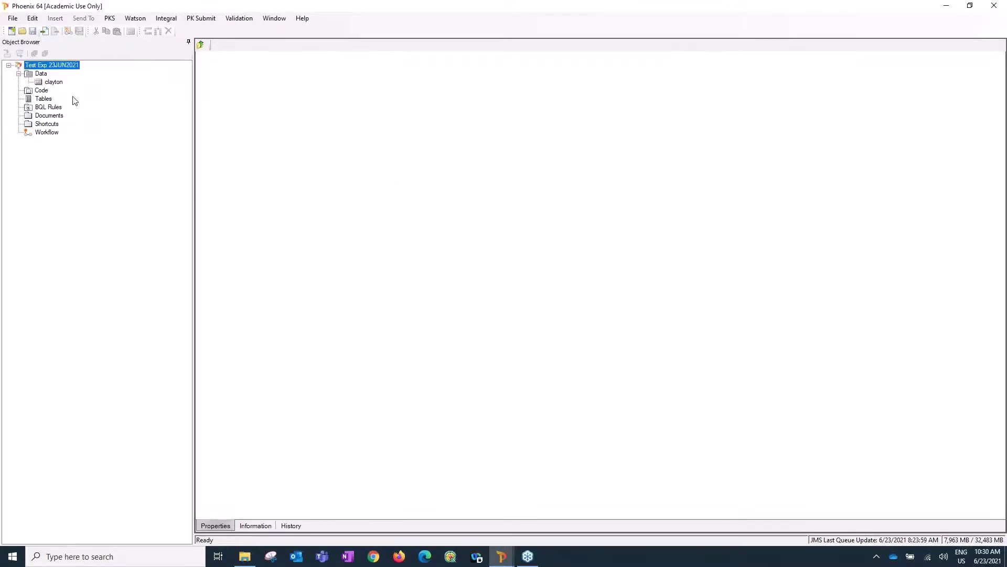
Send the clayton dataset to a new NCA object in the Test Exp 23JUN2021 workflow.
click(56, 84)
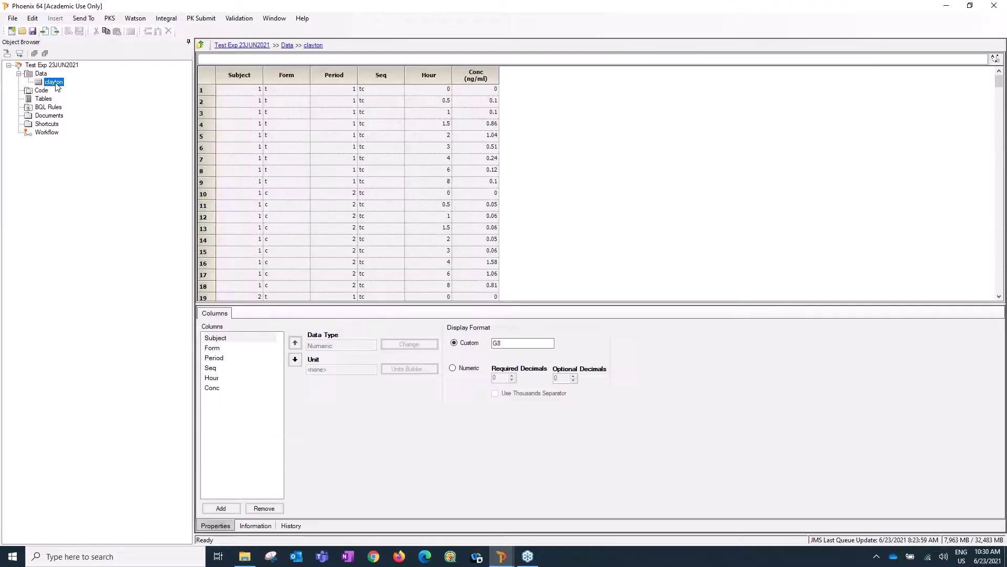
right_click(56, 83)
mouse_move(97, 91)
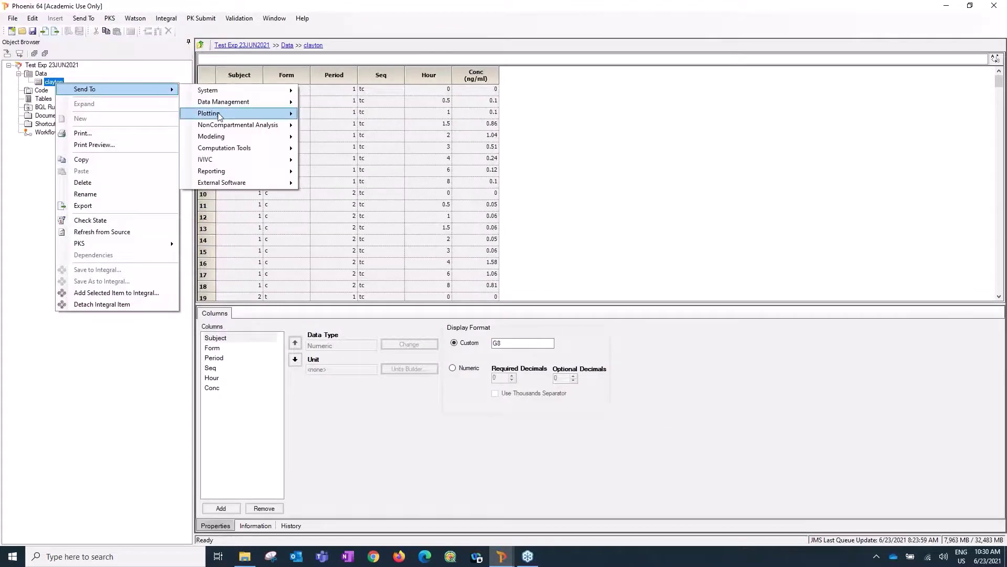
mouse_move(222, 128)
click(323, 127)
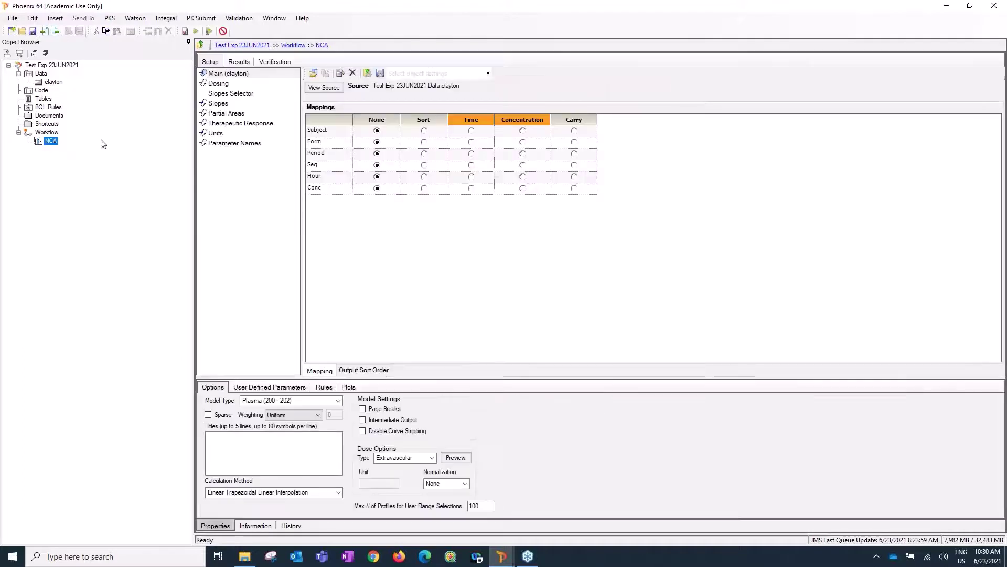
Map Subject, Form, Period and Seq to Sort, Hour to Time and Conc to Concentration, and execute the NCA.
click(424, 131)
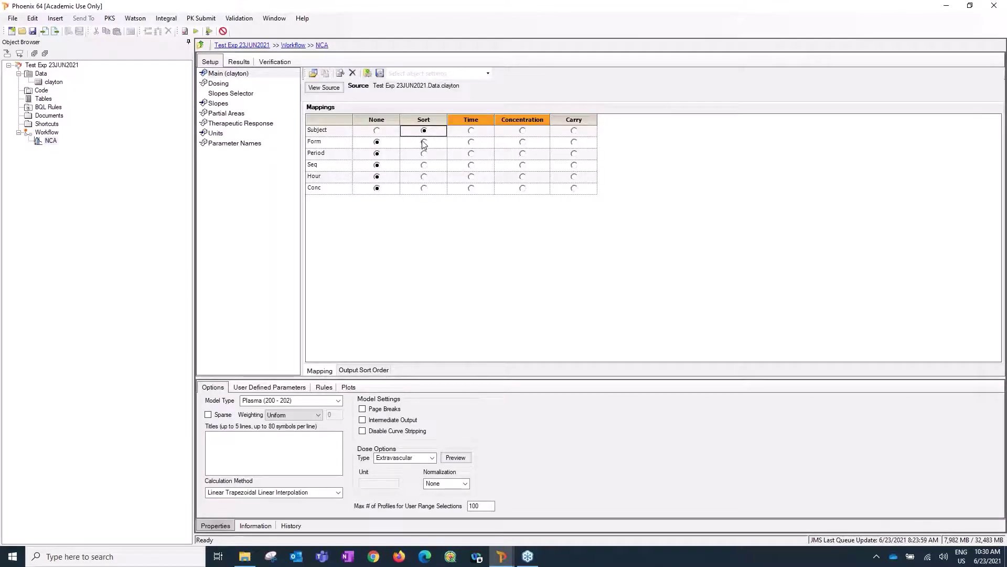
click(424, 142)
click(424, 154)
click(424, 164)
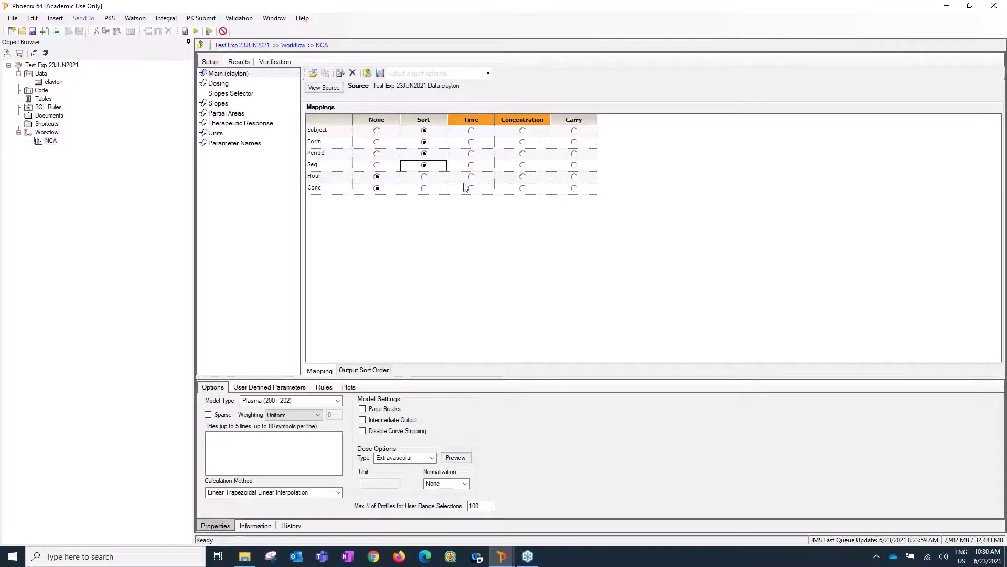
click(471, 177)
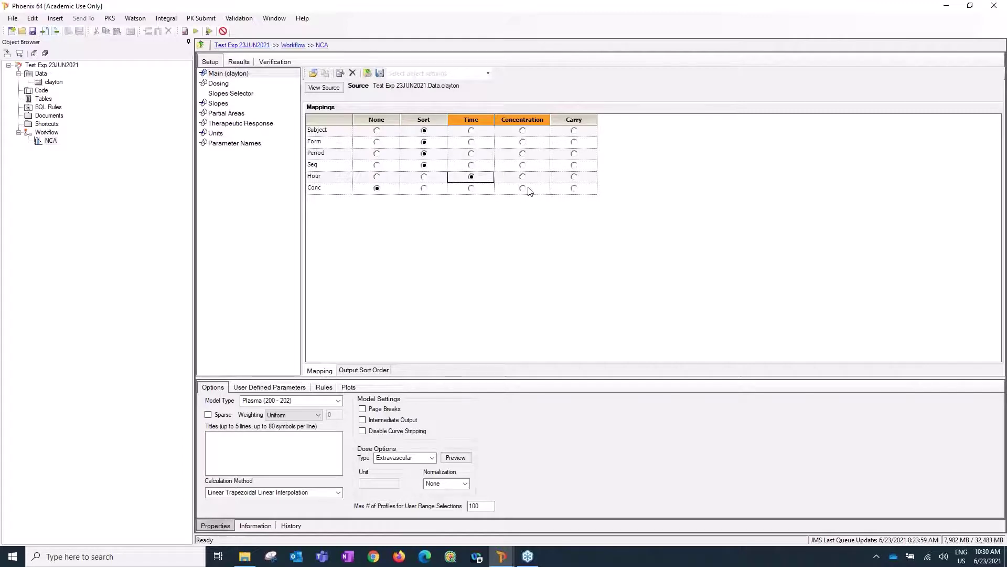
click(523, 189)
click(200, 44)
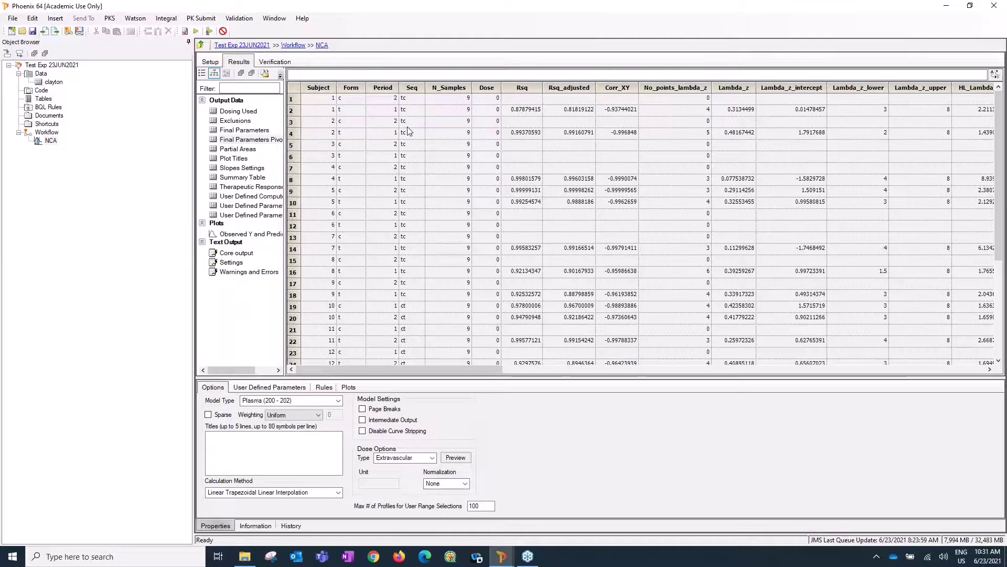
Start saving the project to Integral and set the NCA Core output to export as a Text File named PK Output Text.
click(171, 22)
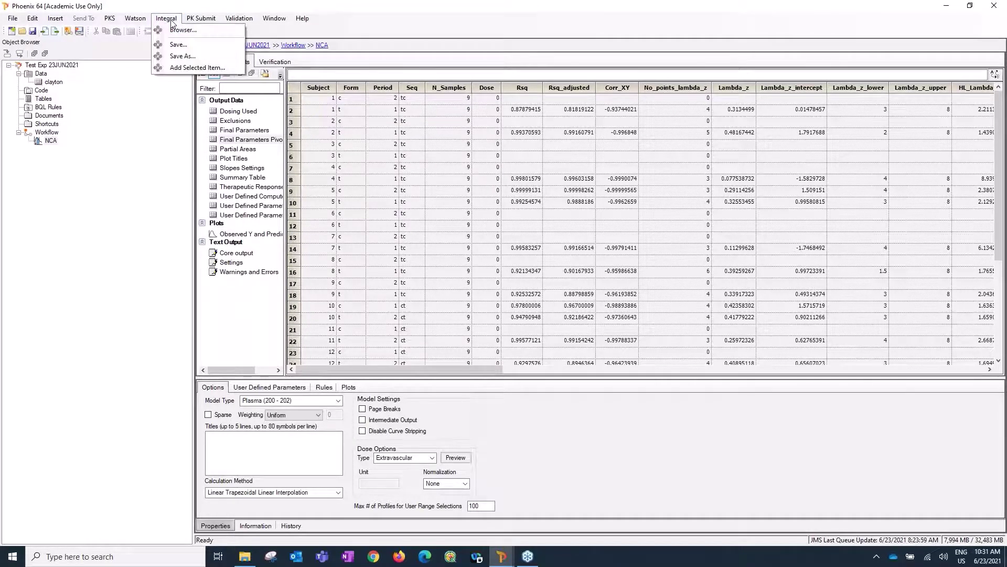
click(183, 46)
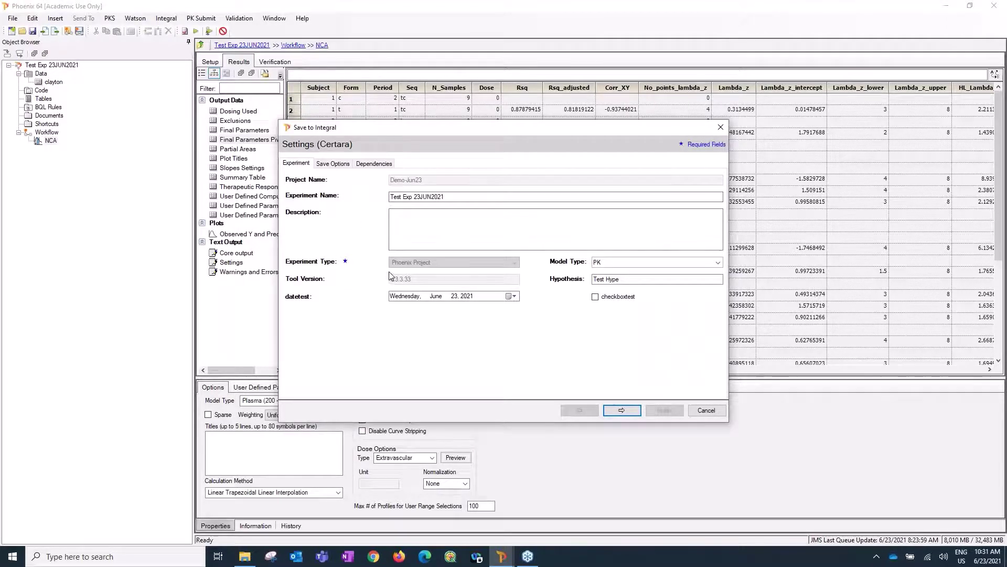
click(334, 164)
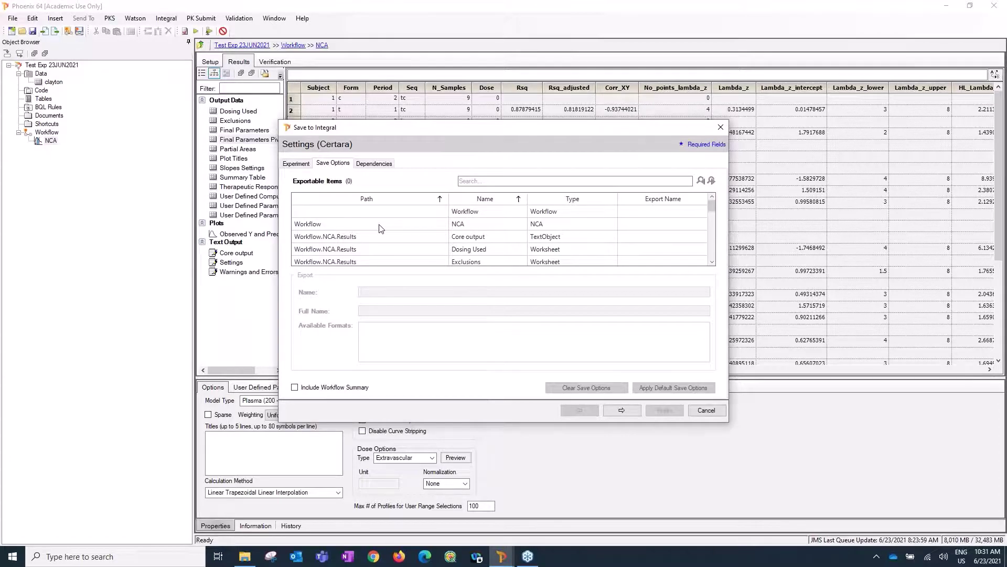
click(431, 237)
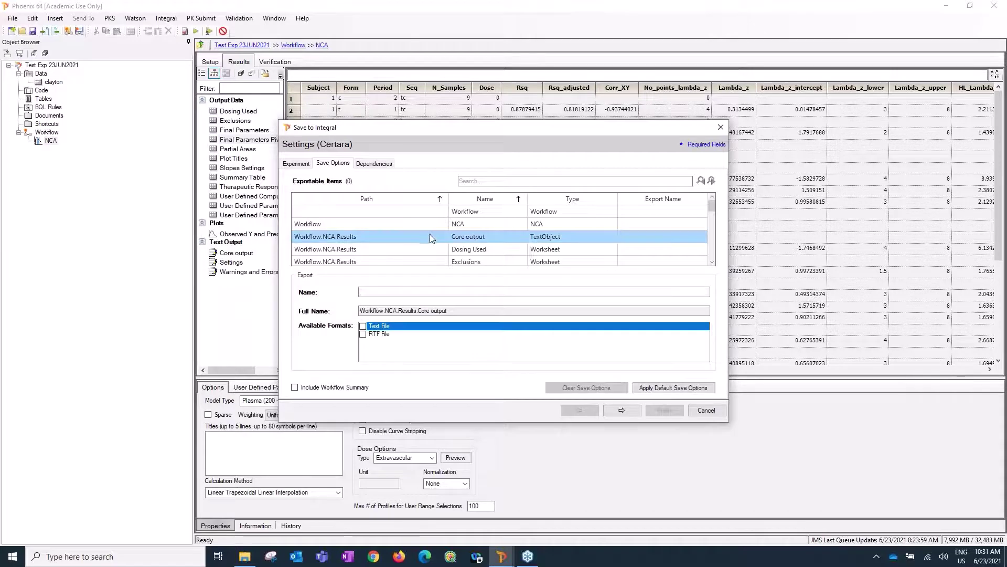
click(363, 326)
click(390, 290)
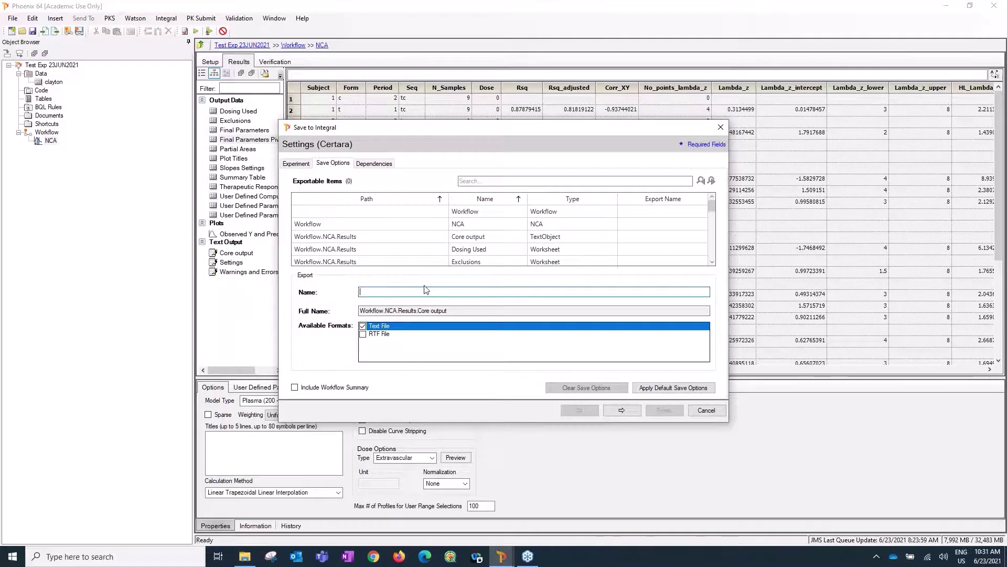
text(PK Outpu)
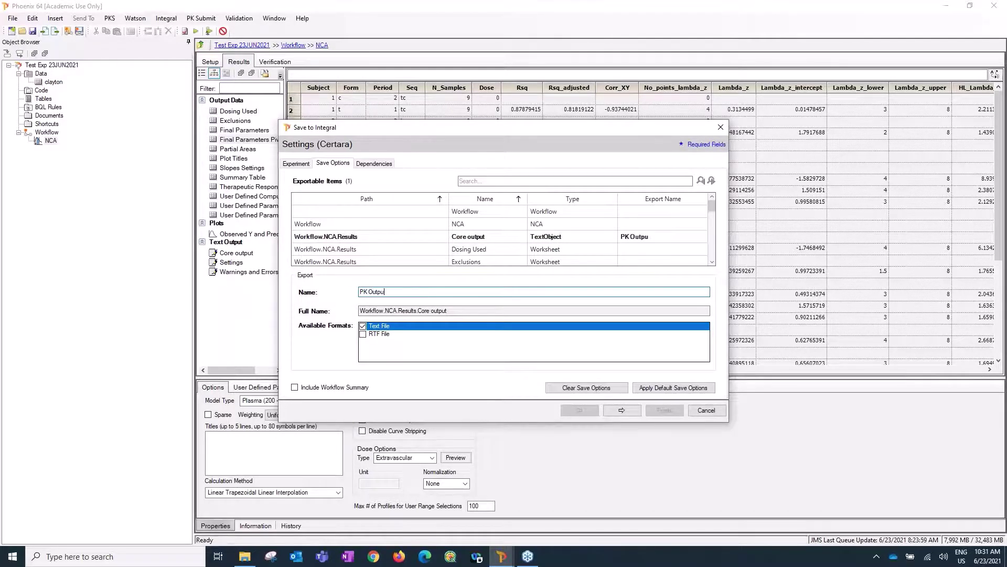
text(t Text)
Set the Final Parameters worksheet to export as Text (Comma delimited) under the name PK Parameters.
scroll(491, 229, down, 3)
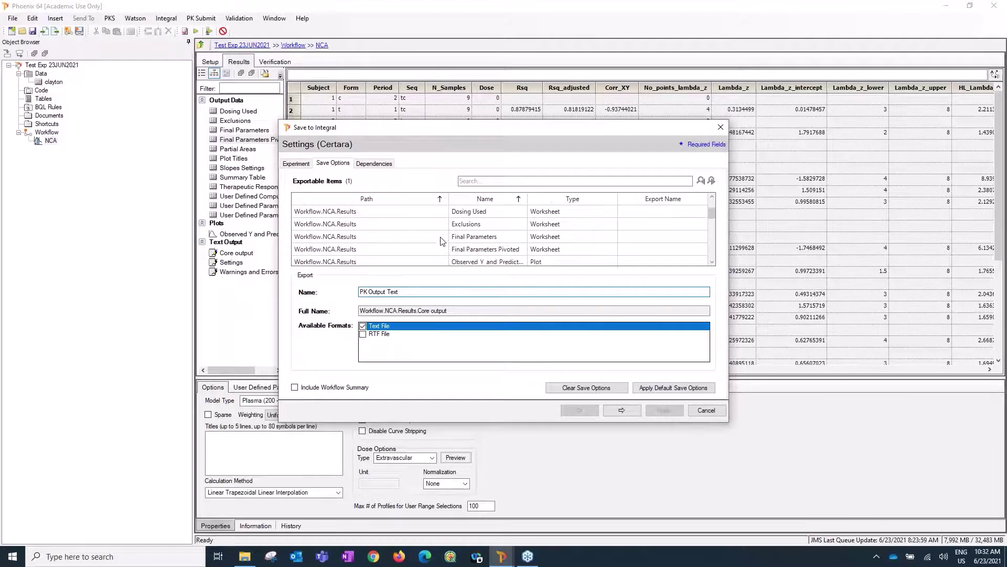
click(431, 237)
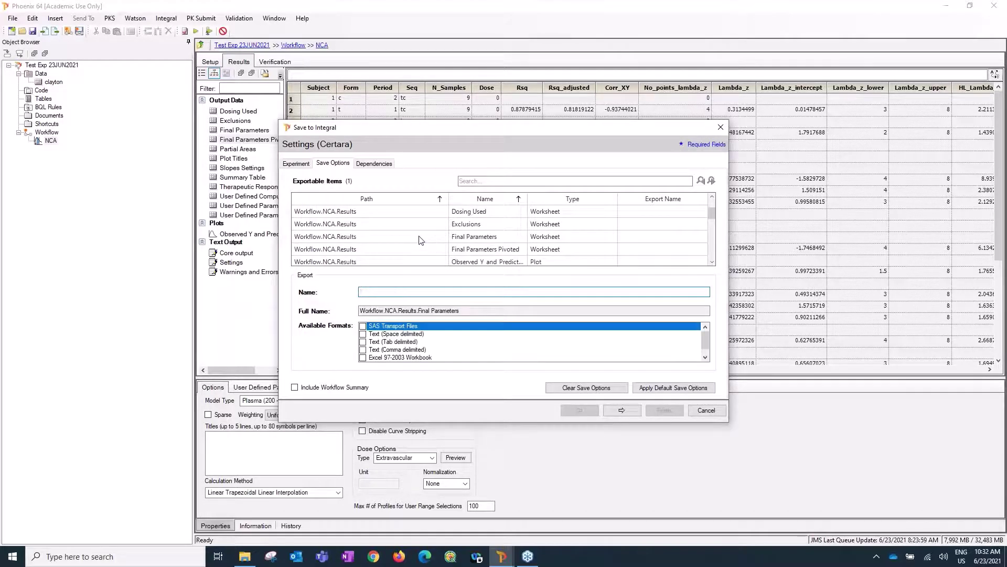
click(363, 349)
click(388, 291)
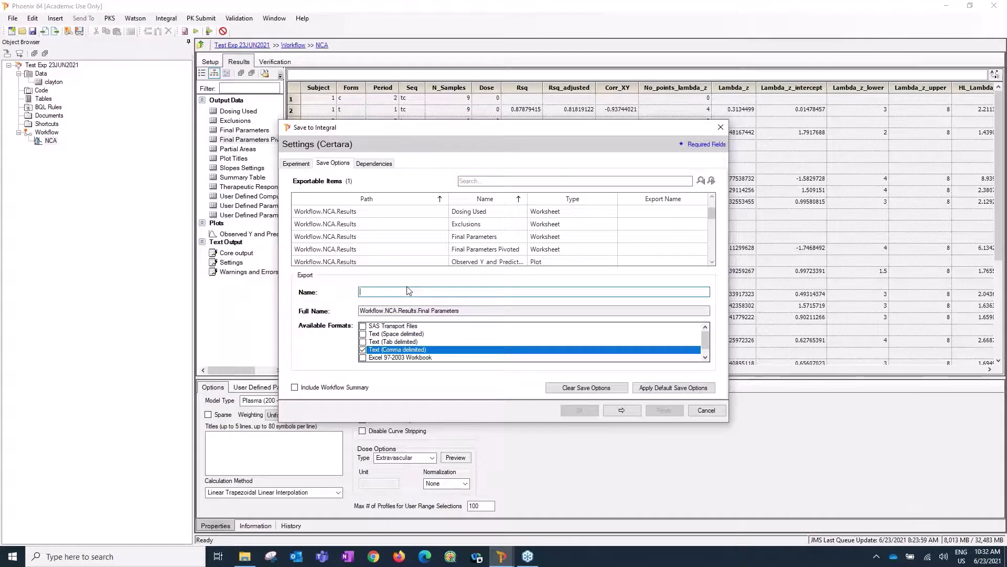
text(PK Param)
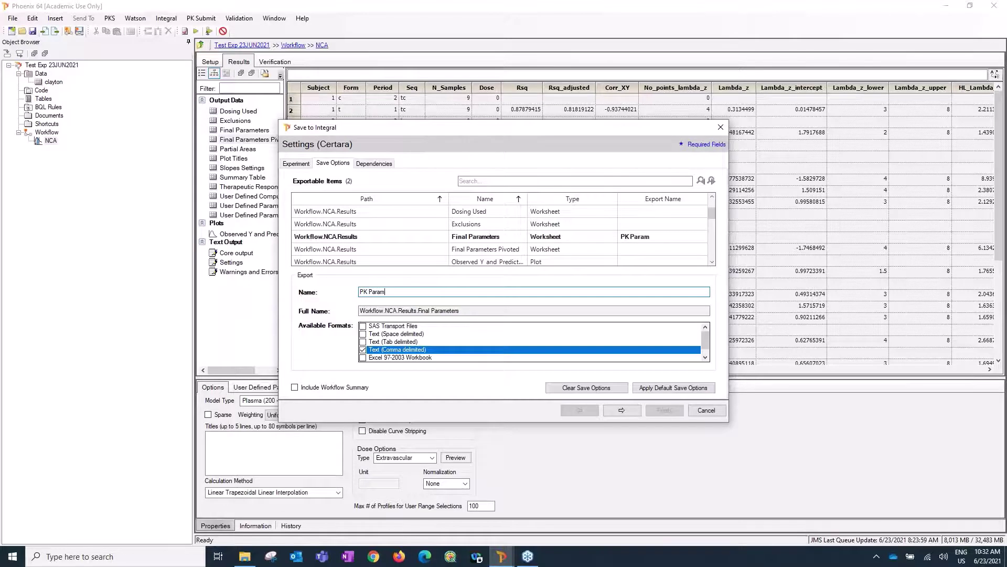
text(eters)
Set Final Parameters Pivoted to export as an Excel 97-2003 Workbook named PK Parameters Pivoted, and review the export settings of the configured items.
click(404, 249)
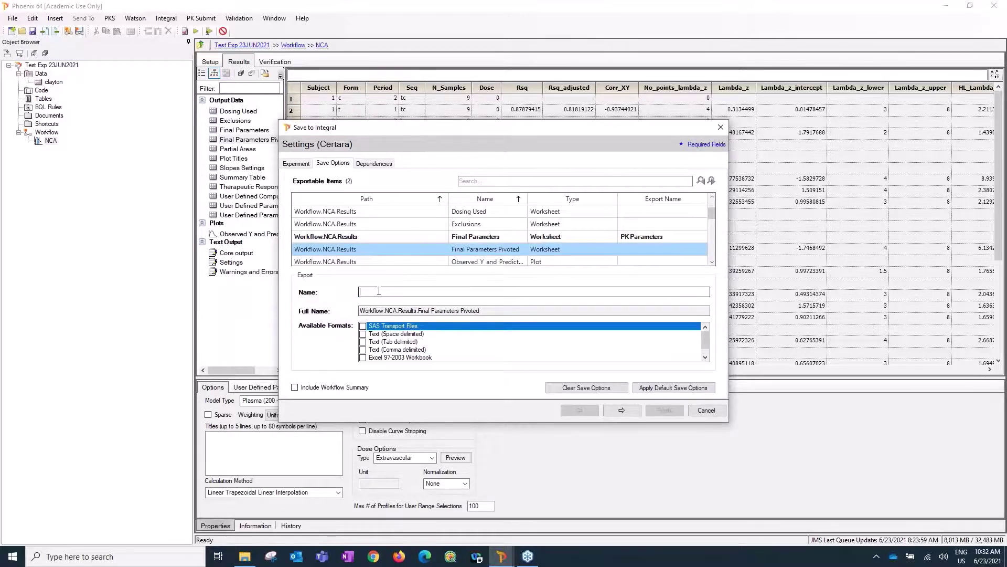
text(PK Par)
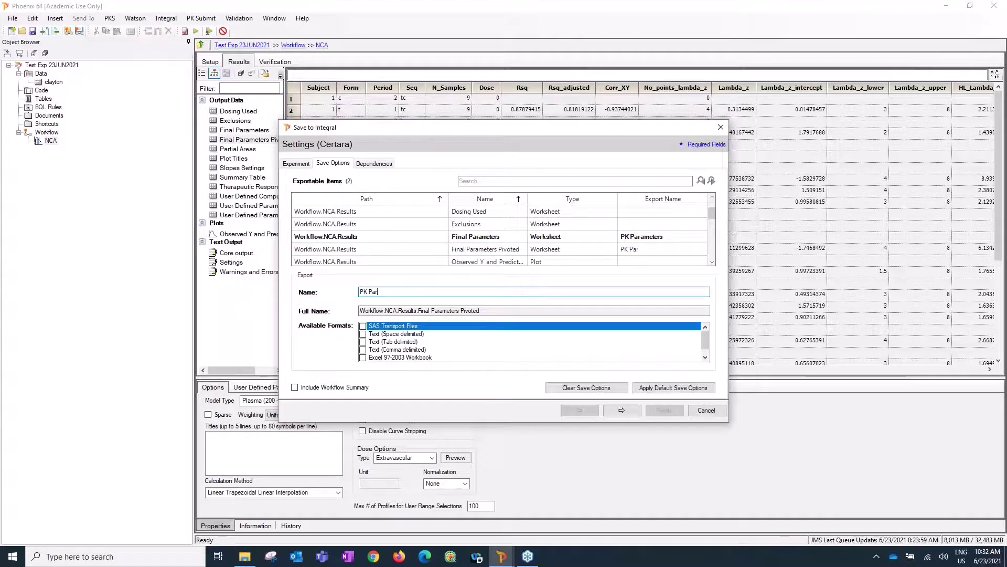
text(ameters Pivoted)
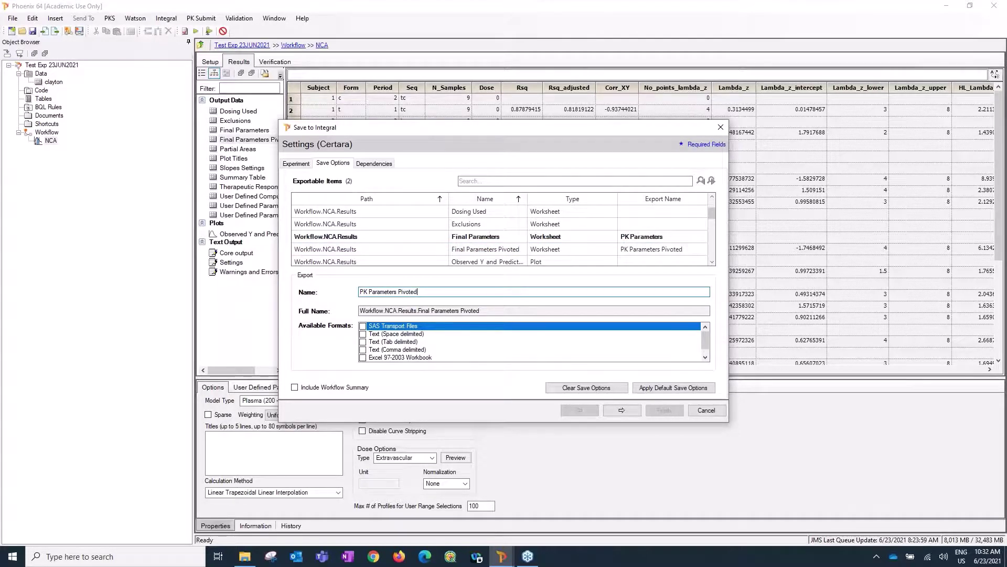
click(363, 357)
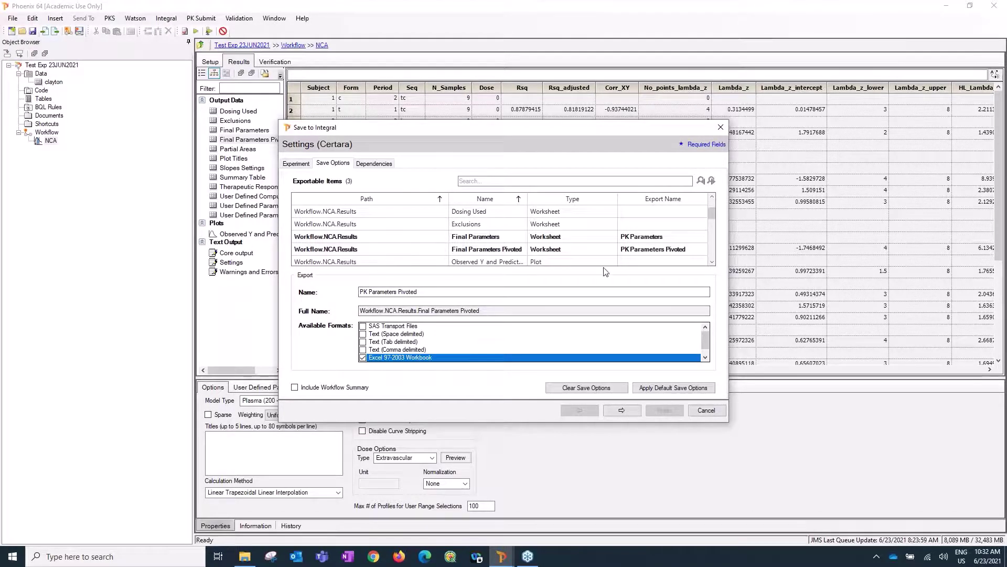
click(433, 238)
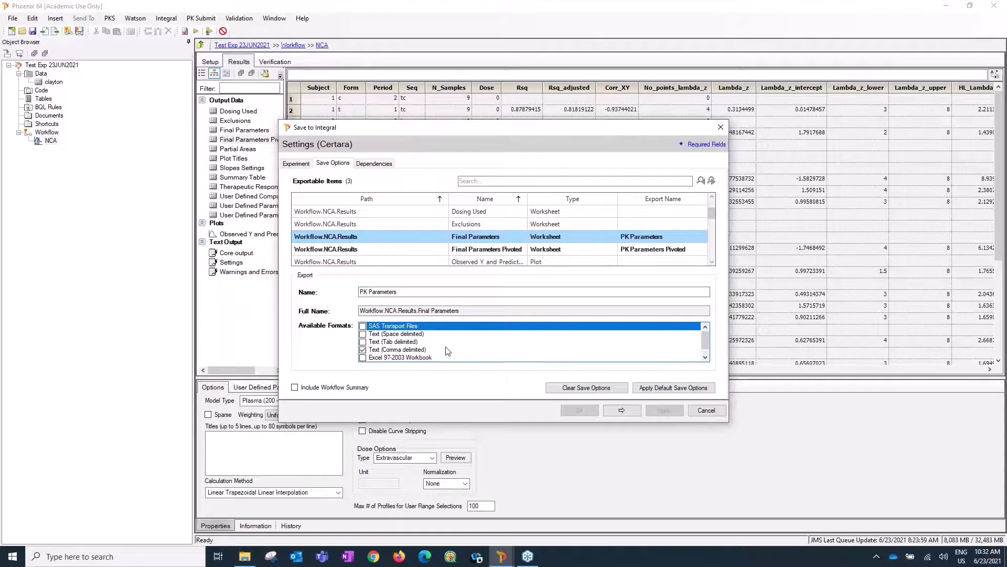
click(544, 253)
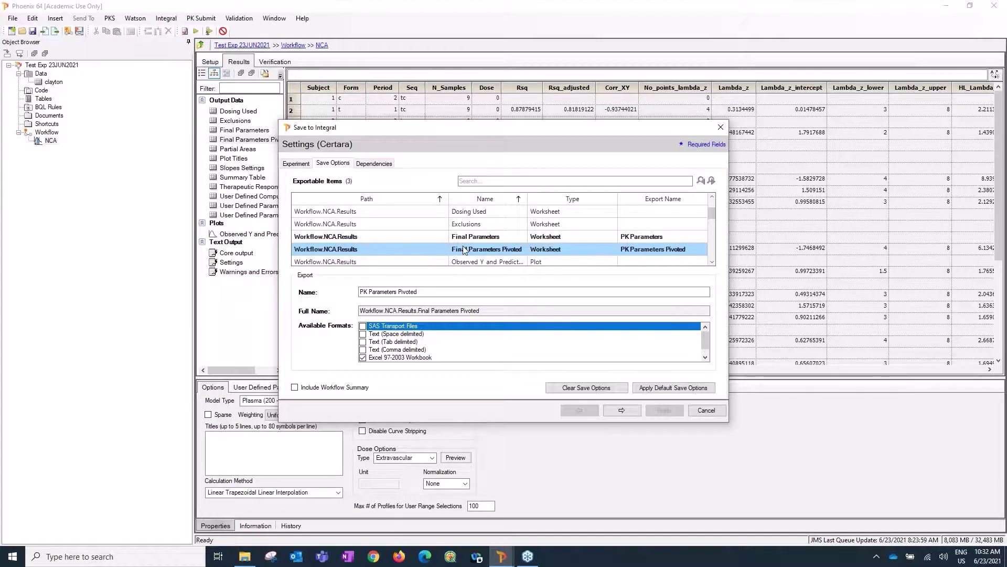
scroll(464, 250, up, 2)
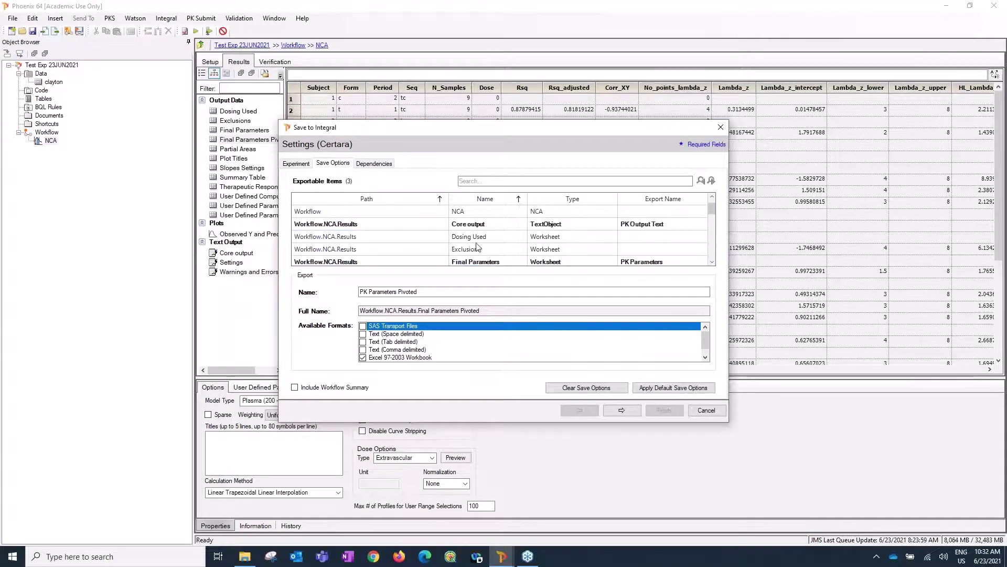
click(422, 224)
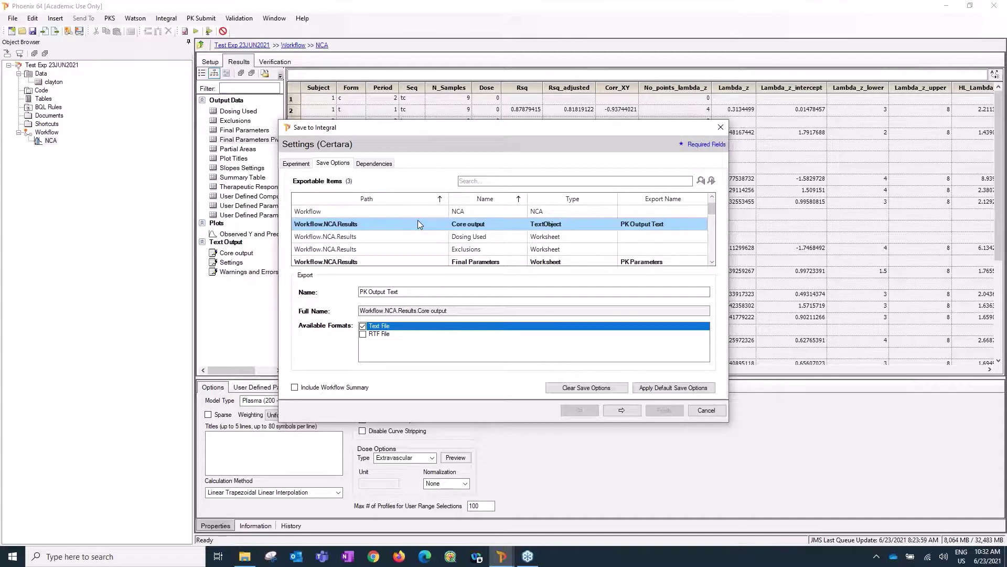
Set the Observed Y and Predicted Y vs X plot to export as JPEG under the name Lambda-z Plots.
scroll(410, 251, down, 8)
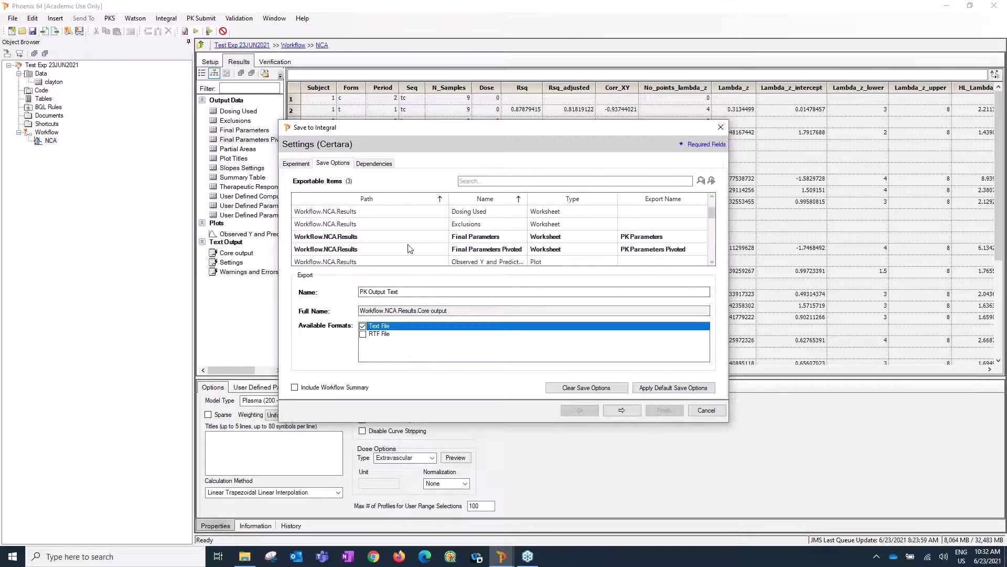
scroll(424, 237, up, 4)
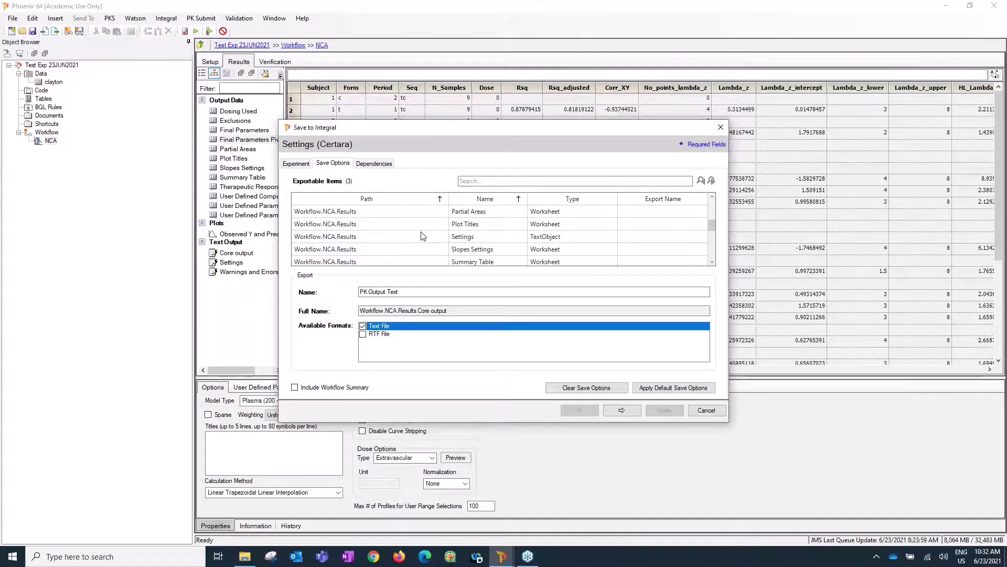
click(423, 235)
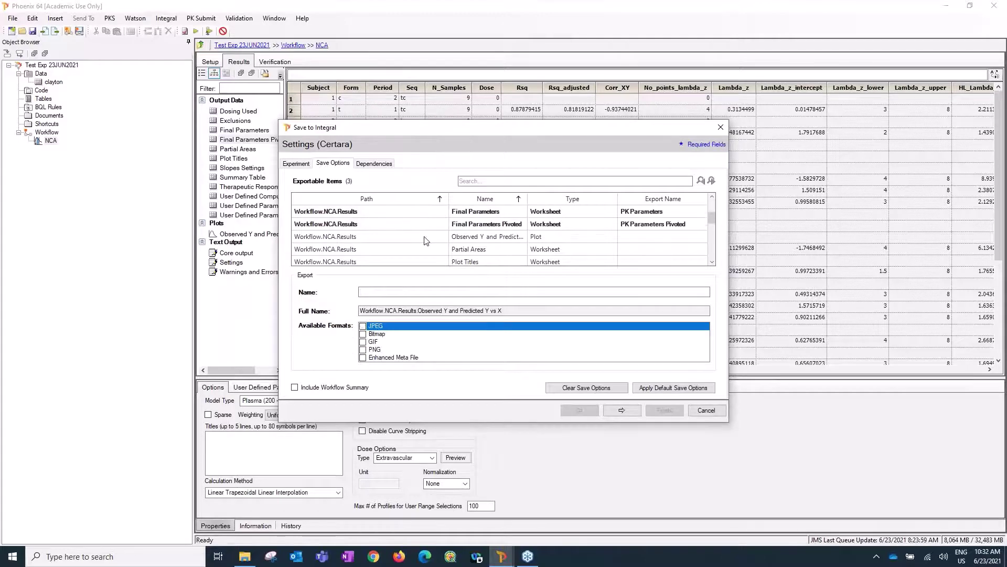
click(391, 292)
text(Lambda)
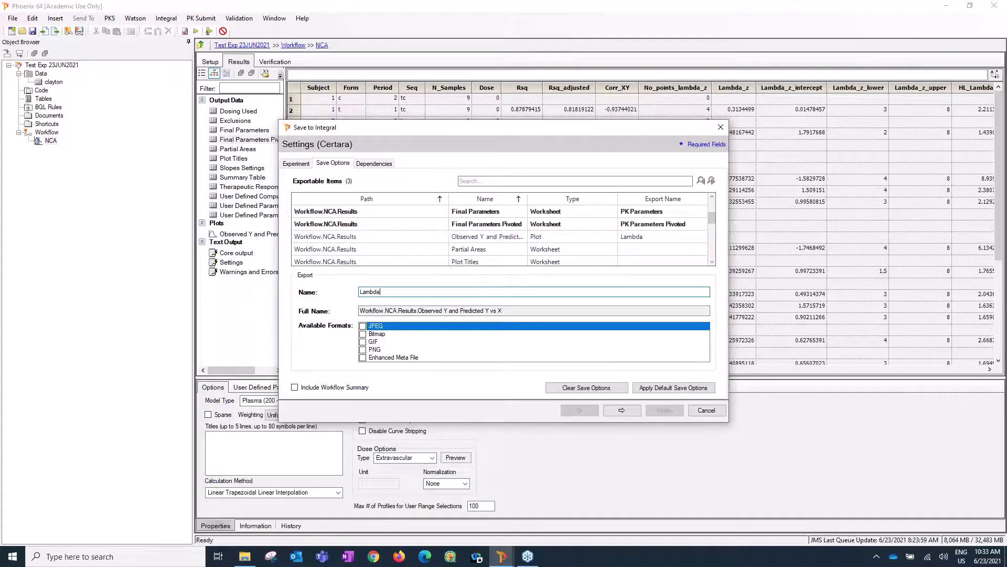
text(-z Plots)
key(Tab)
key(Tab)
key(space)
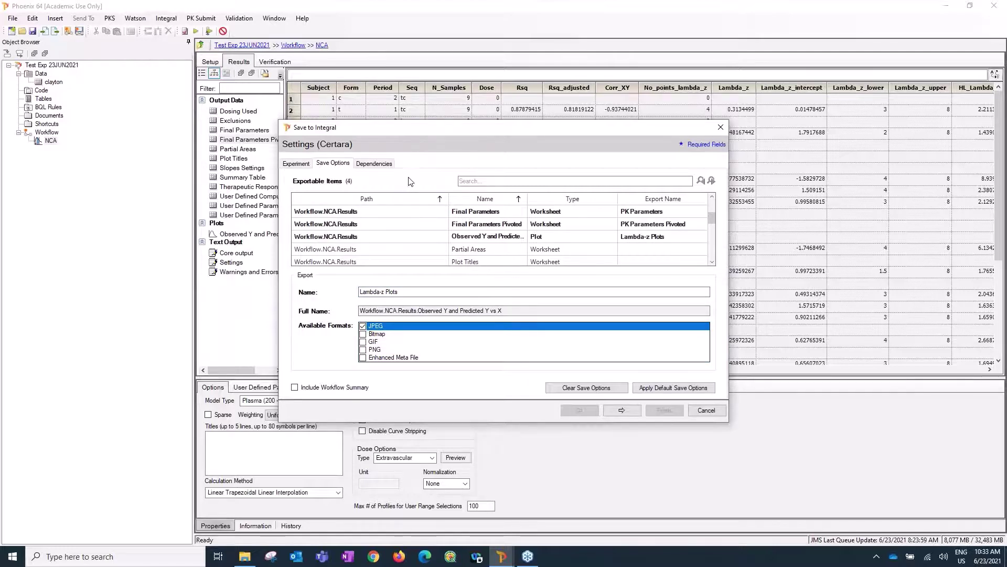
Check the experiment's dependencies, then proceed to the confirmation and finish the save to Integral.
click(375, 164)
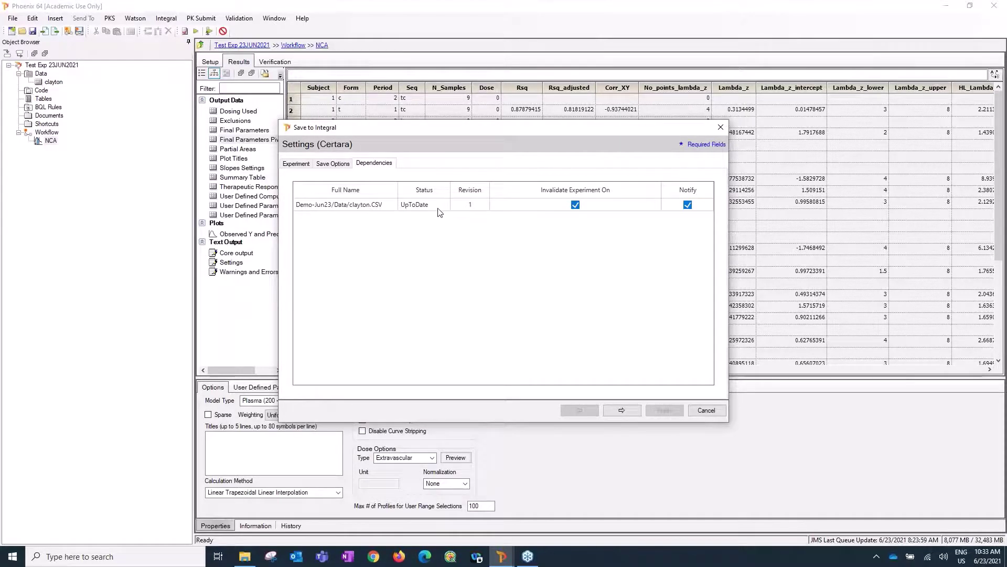
click(333, 164)
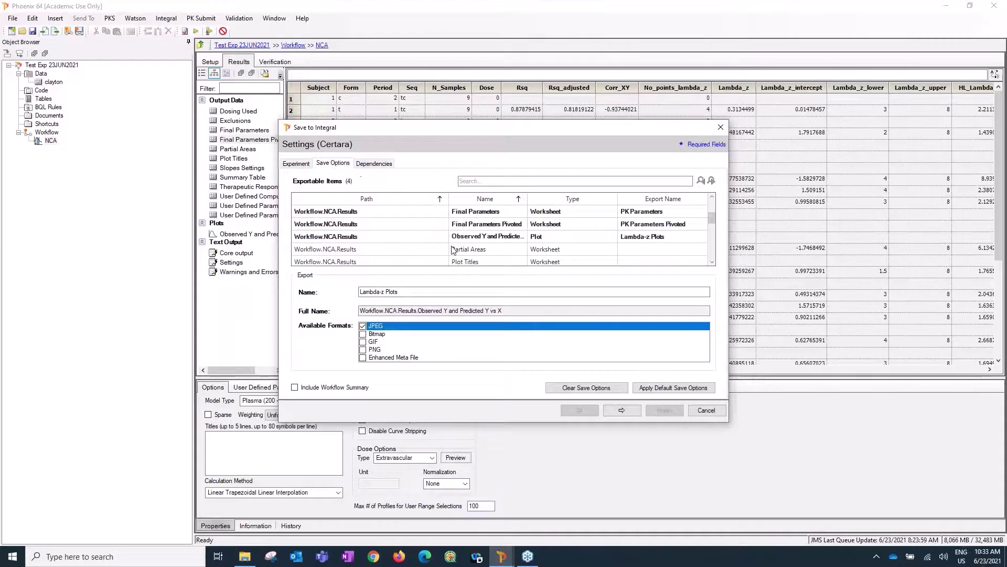
click(623, 411)
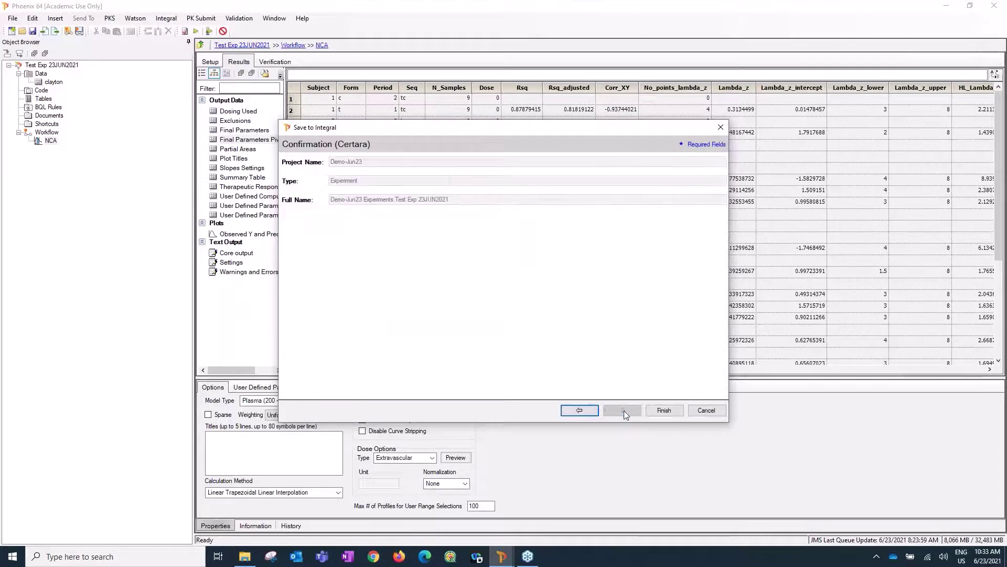
click(662, 410)
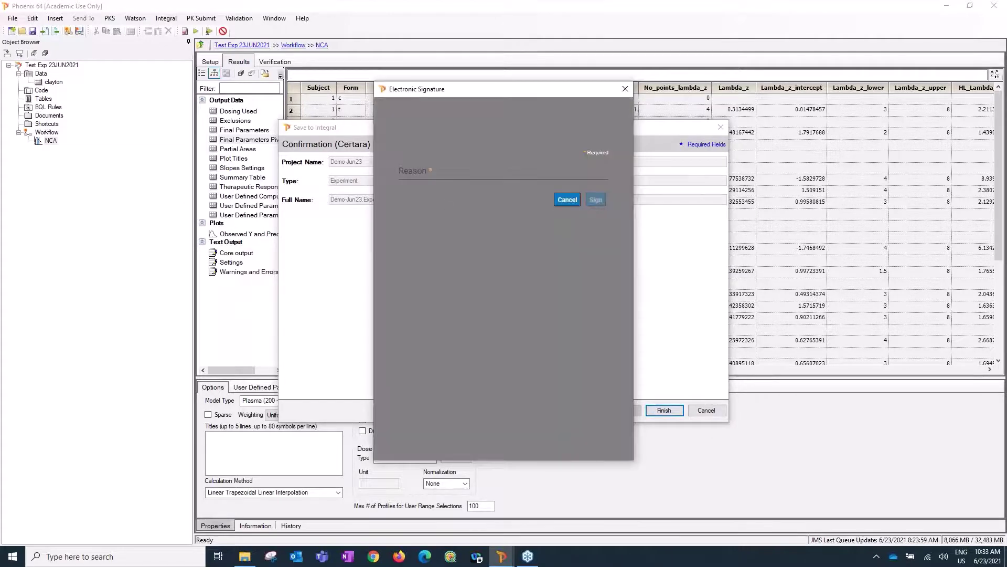
Sign the save electronically with the reason "Completed analysis" and the account password.
click(444, 172)
text(Completed )
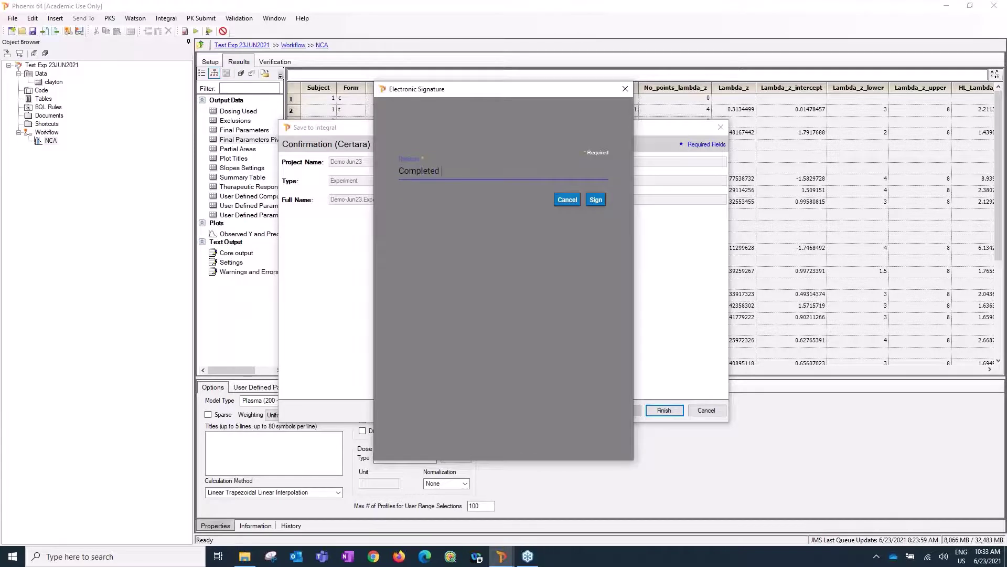
text(analysis)
click(591, 199)
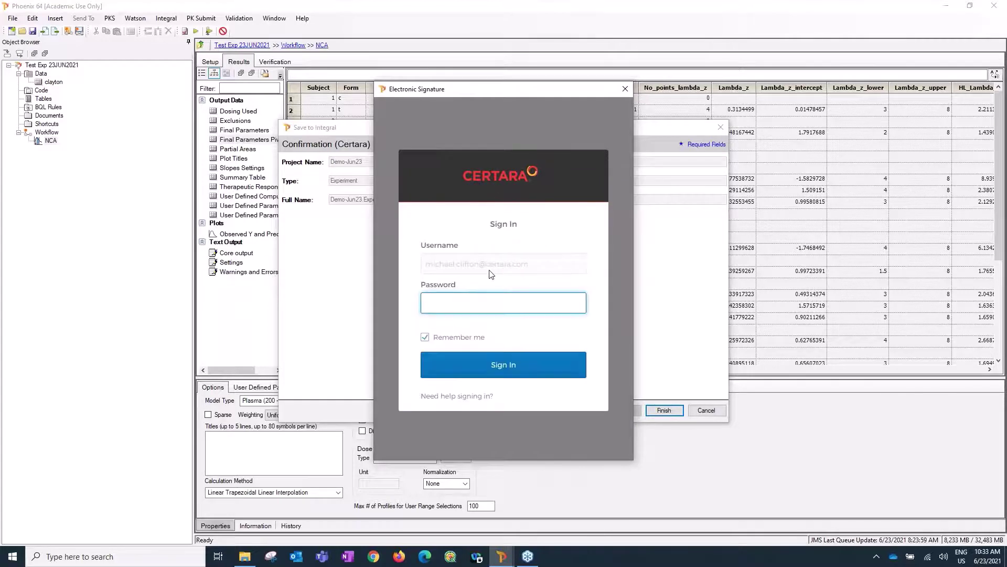
text(*********)
key(Return)
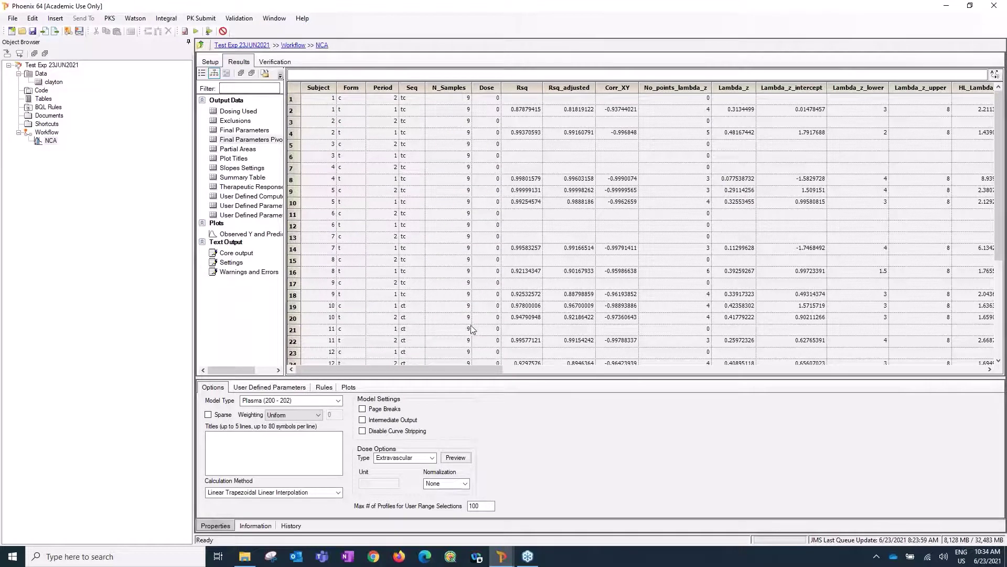
Switch to the Integral Browser, refresh it, expand Test Exp 23JUN2021 under Demo-Jun23 Experiments and widen the folder tree to show full file names.
mouse_move(501, 560)
click(525, 478)
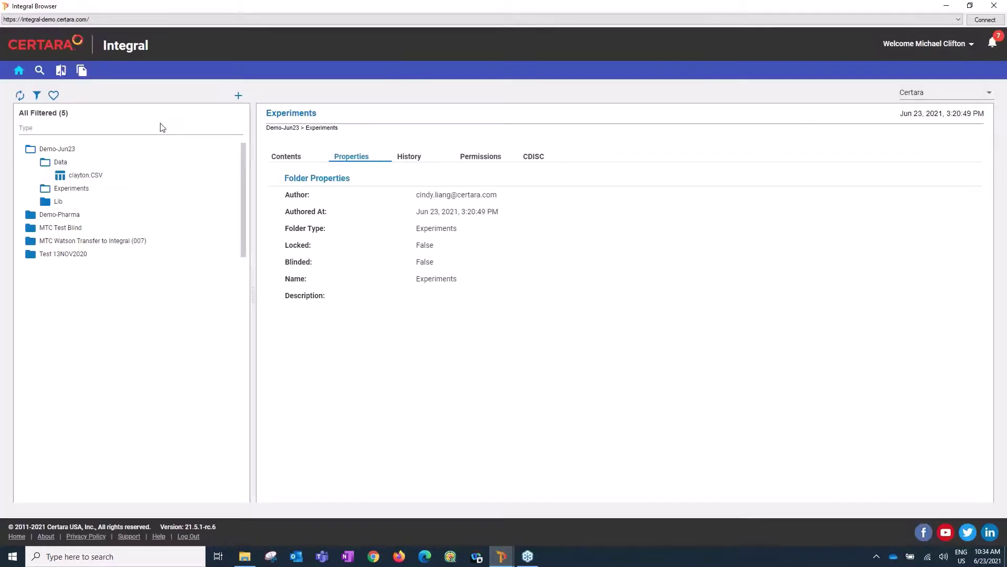
click(20, 96)
click(53, 150)
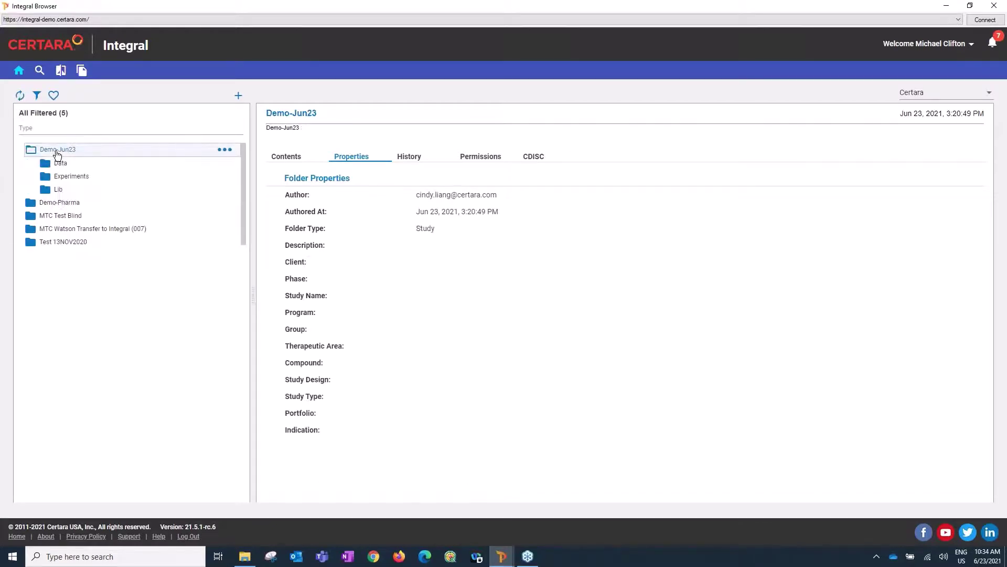
click(75, 179)
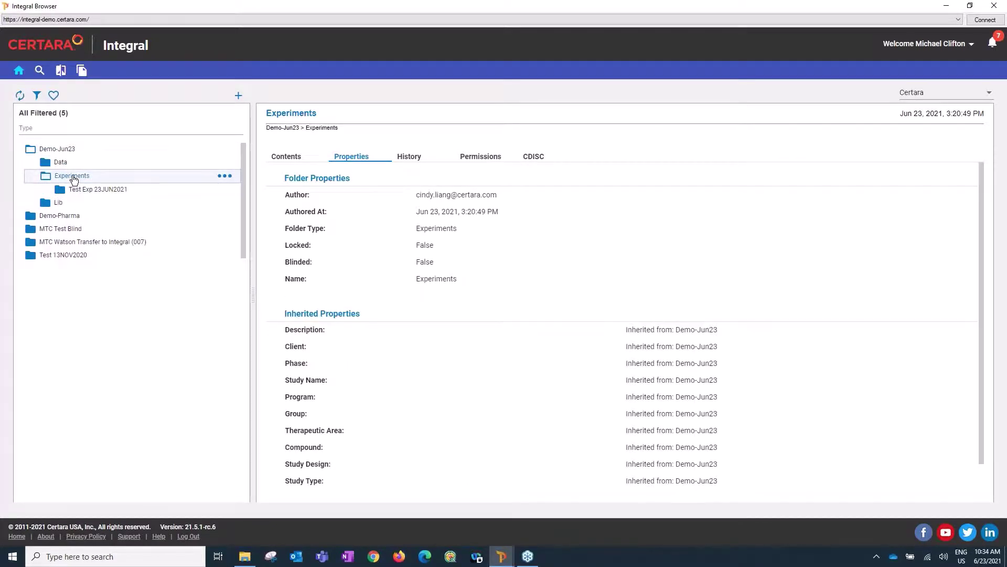
click(91, 191)
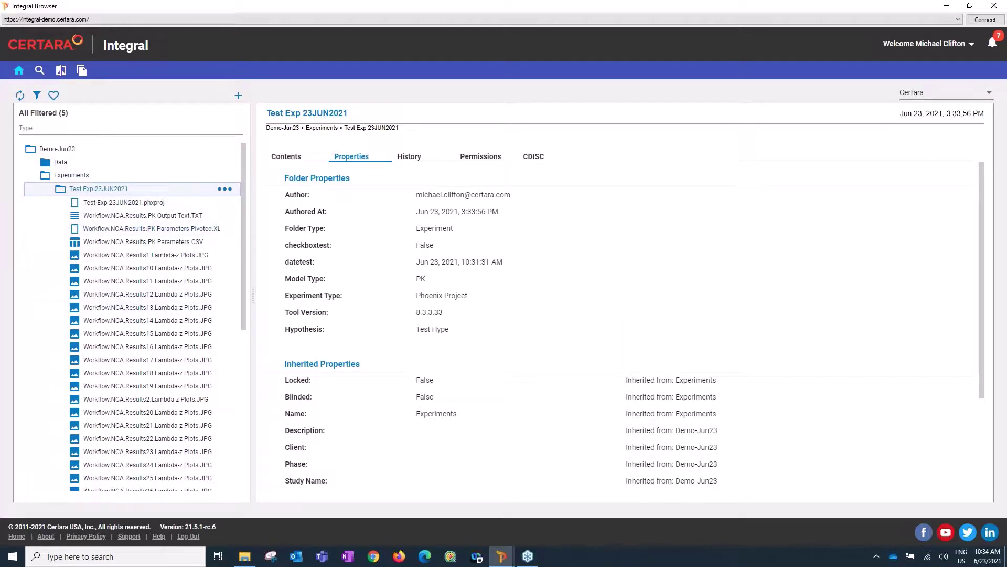
drag(253, 298, 300, 292)
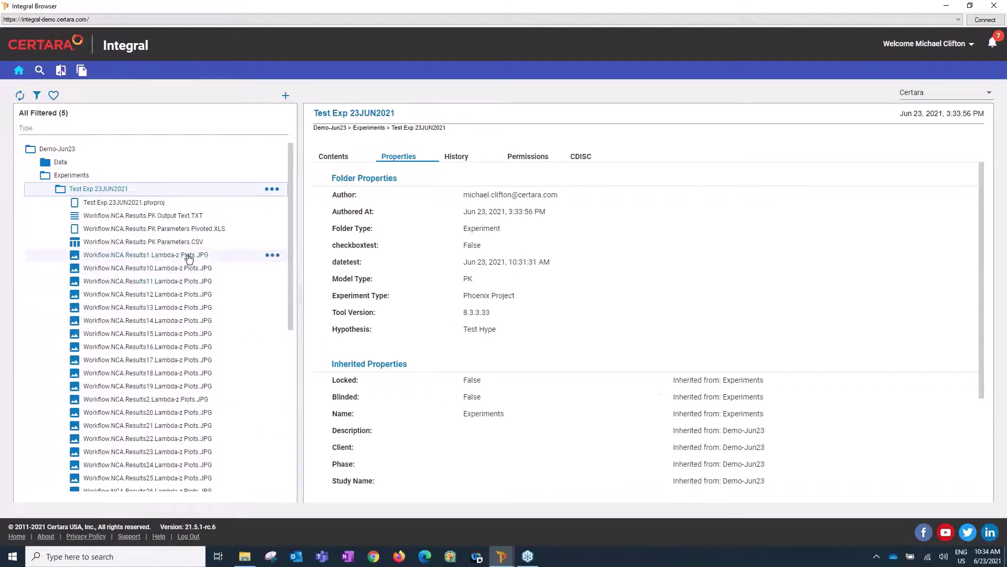
Look through the files saved in Test Exp 23JUN2021, then examine the dependencies of its save point in the history.
scroll(157, 246, down, 6)
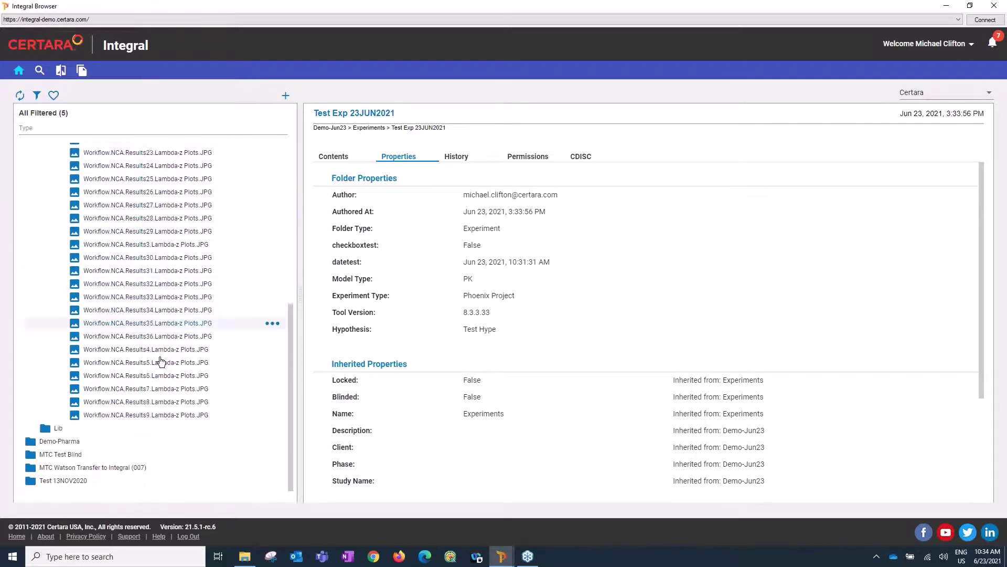
scroll(151, 375, up, 6)
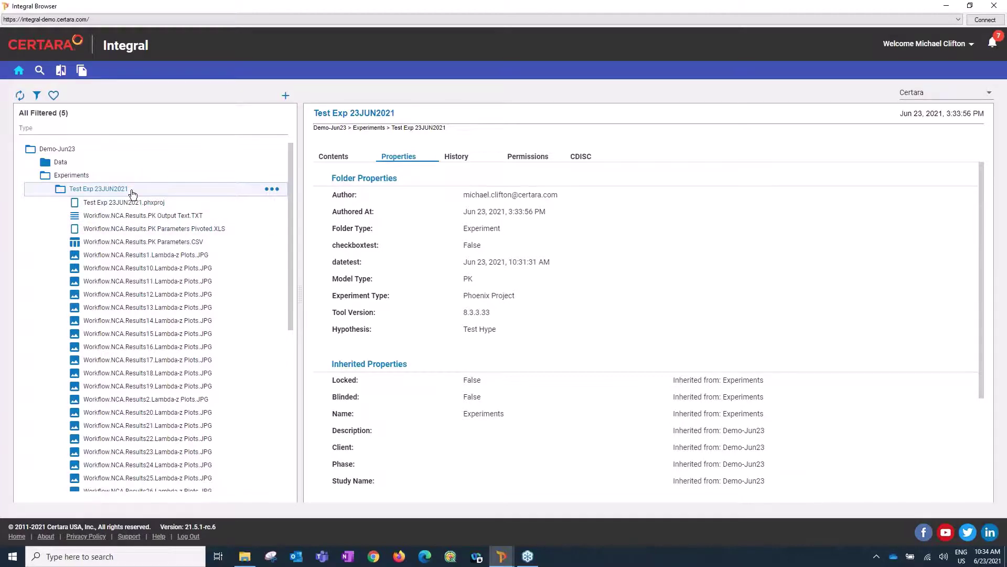
click(469, 156)
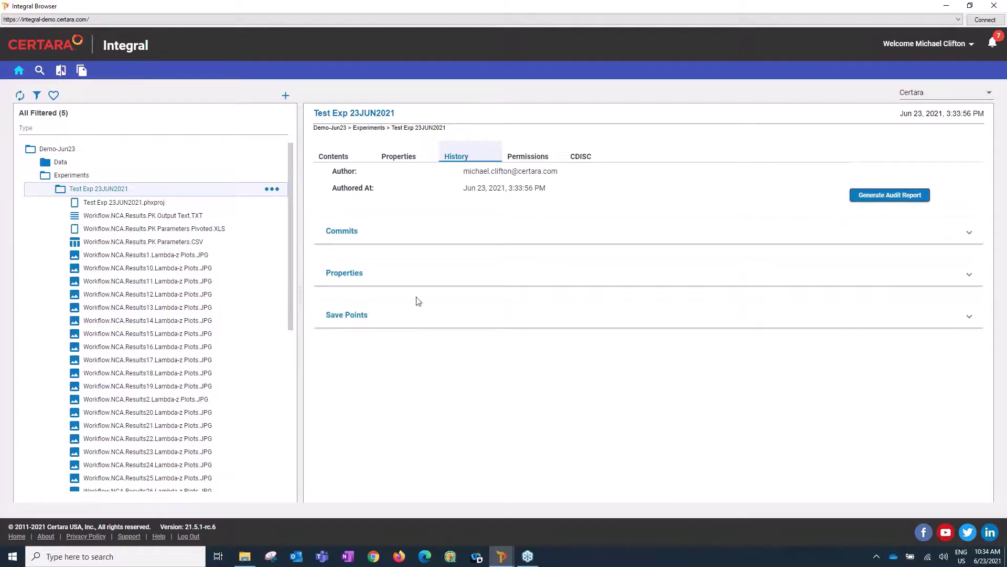
click(377, 325)
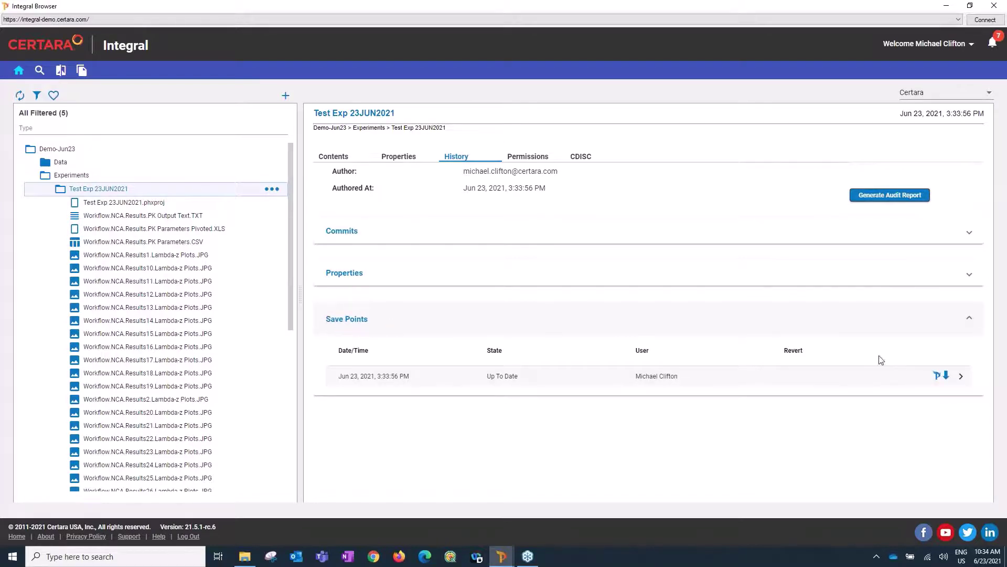
click(961, 376)
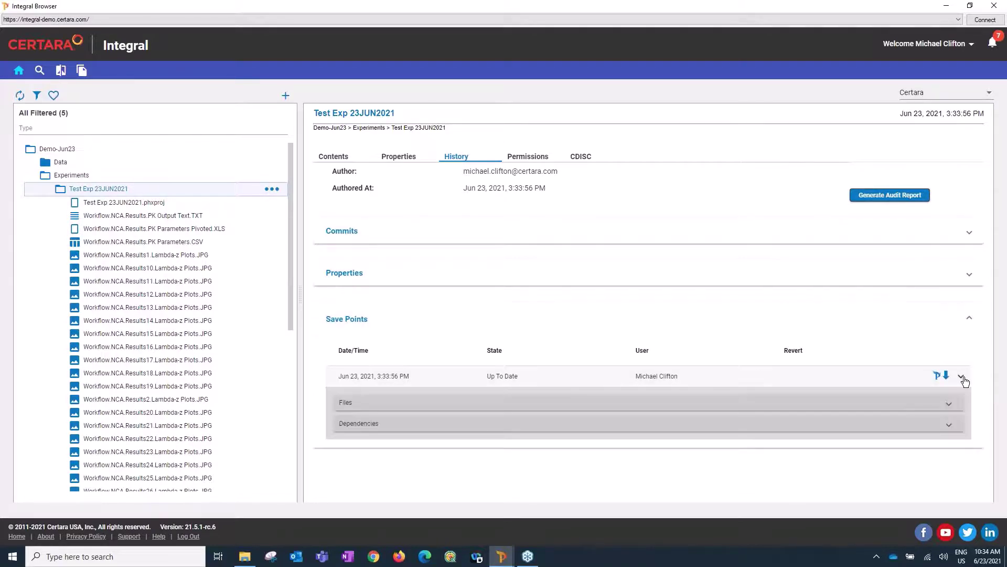
click(369, 427)
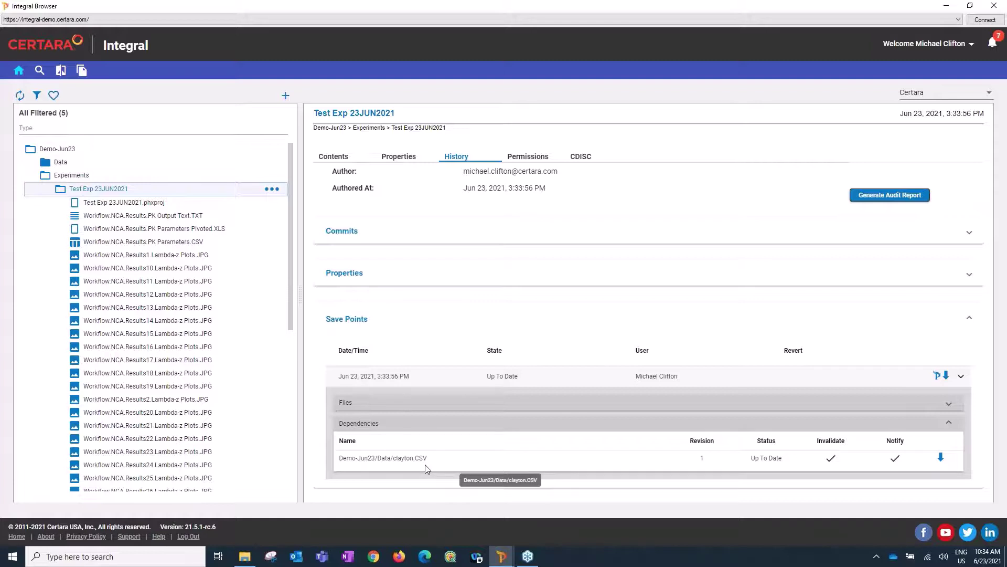
Examine the list of files and revisions recorded in the experiment's save point, then collapse the list.
click(377, 406)
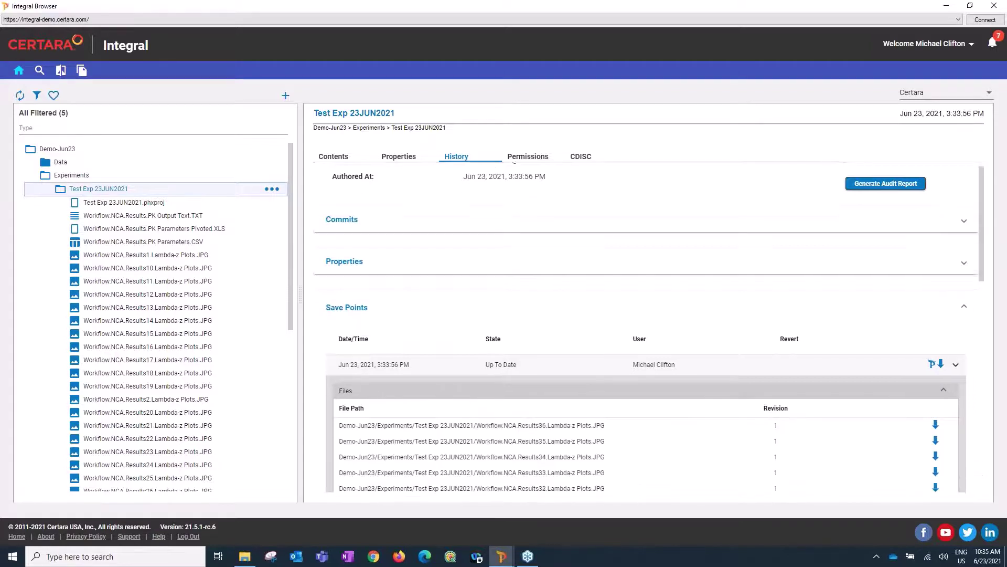
scroll(495, 427, down, 10)
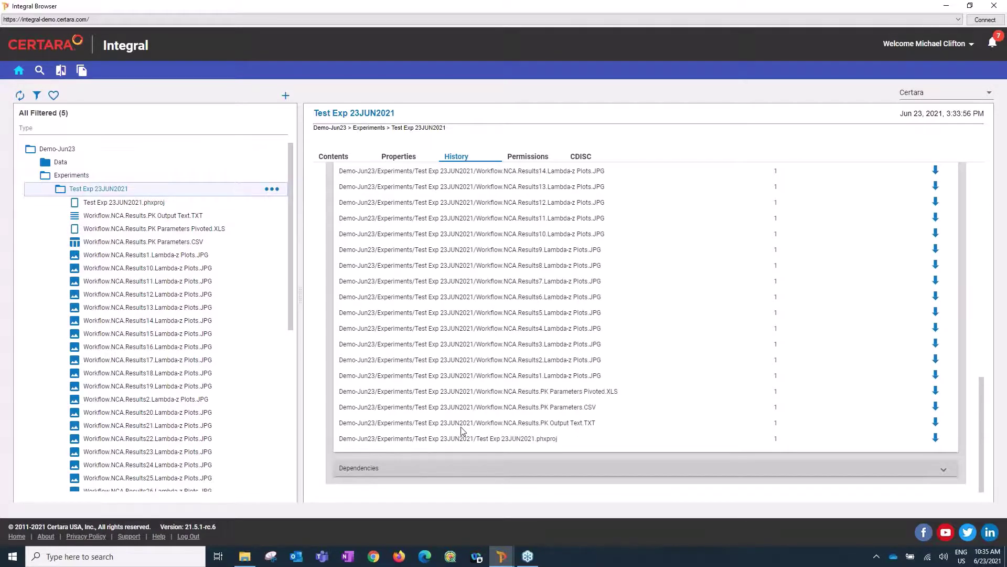
scroll(462, 430, up, 10)
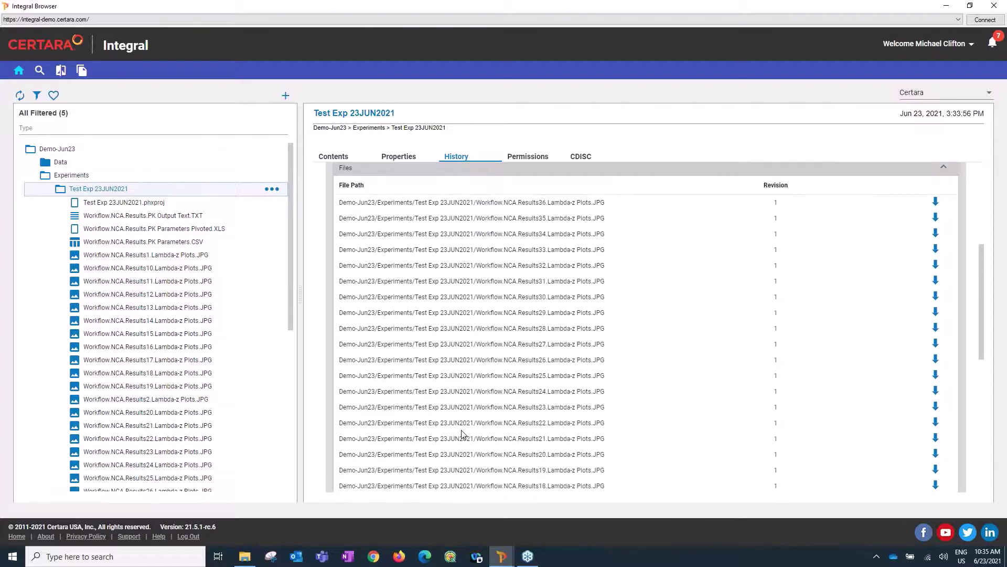
click(347, 404)
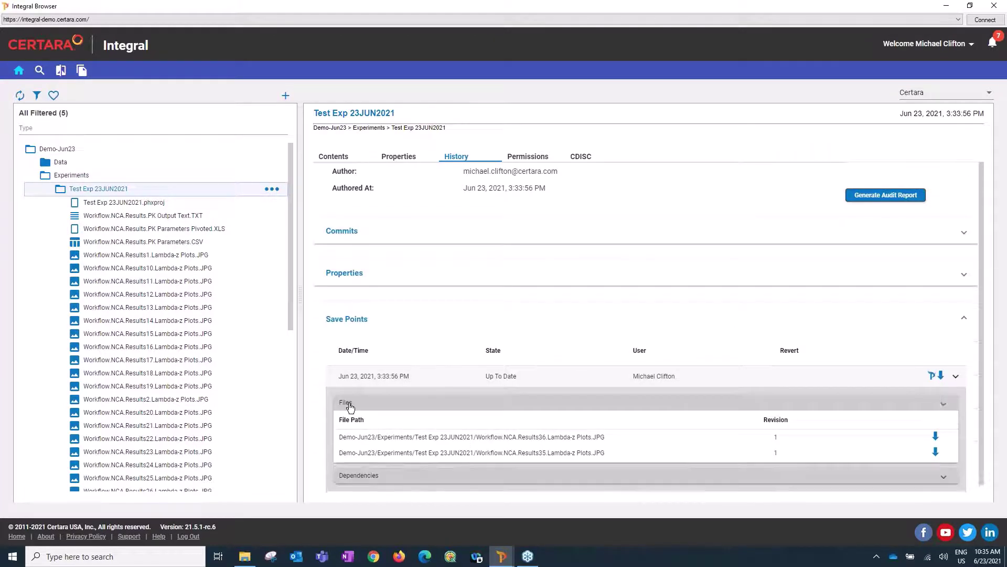
Collapse the Test Exp 23JUN2021 and Experiments folders and select clayton.CSV in the Demo-Jun23 Data folder.
click(60, 192)
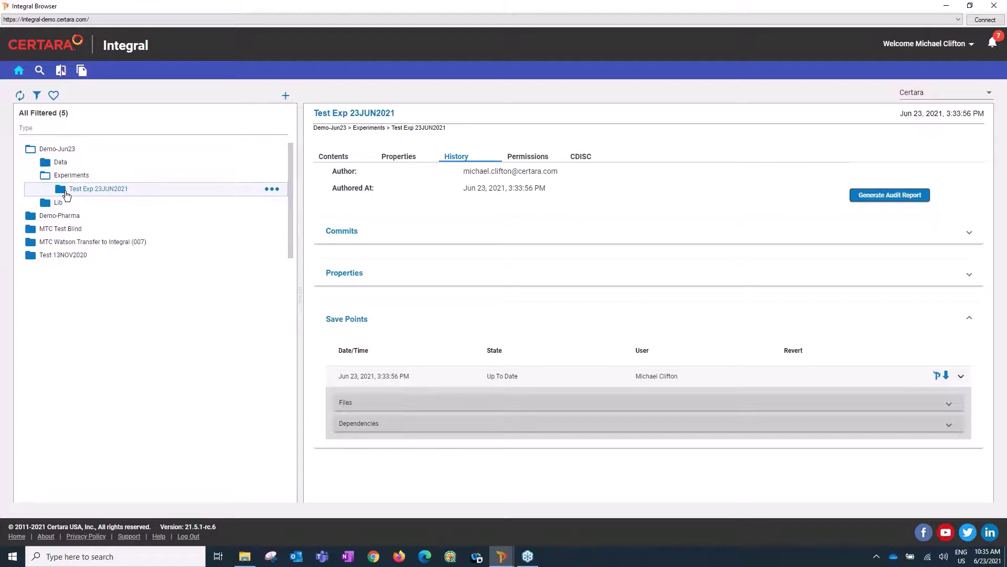
click(58, 176)
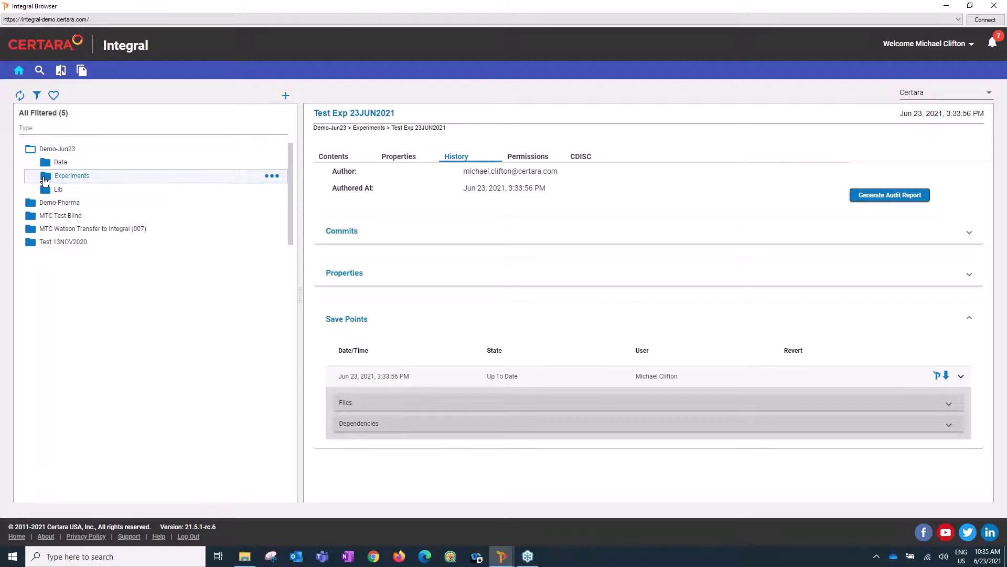
click(72, 164)
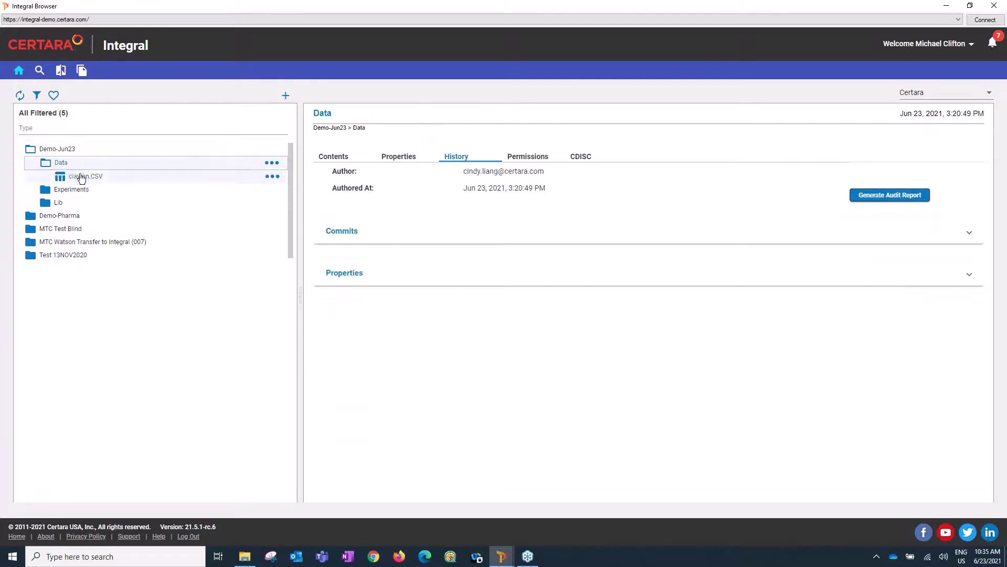
click(85, 175)
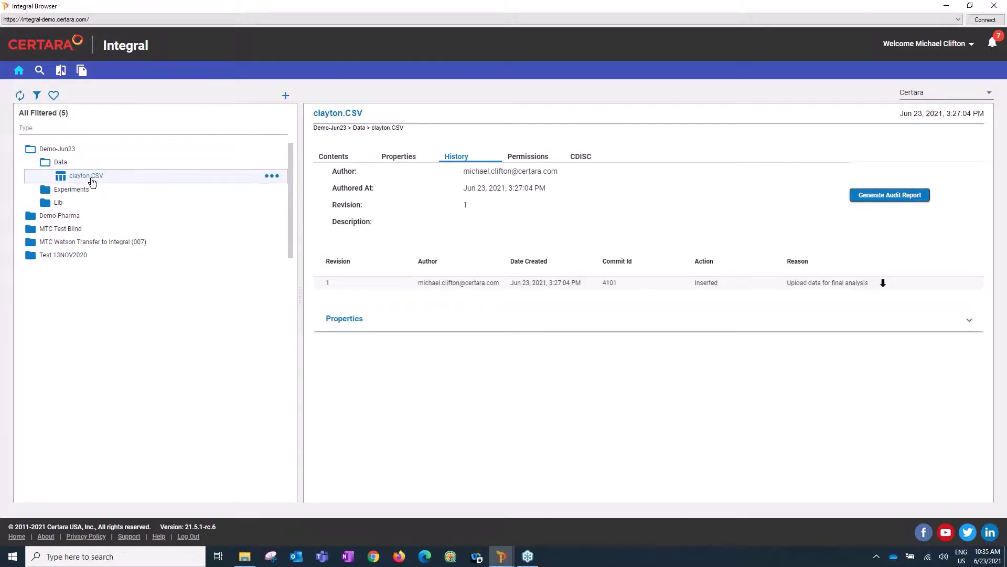
Upload clayton v2.CSV from the Demo Data folder as a new revision of clayton.CSV and confirm the upload.
click(271, 178)
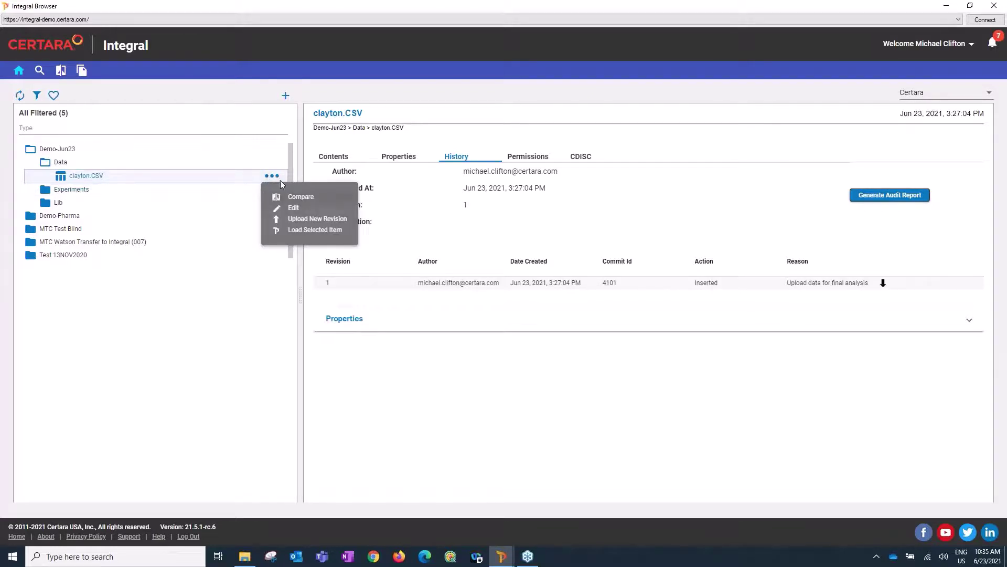
click(317, 219)
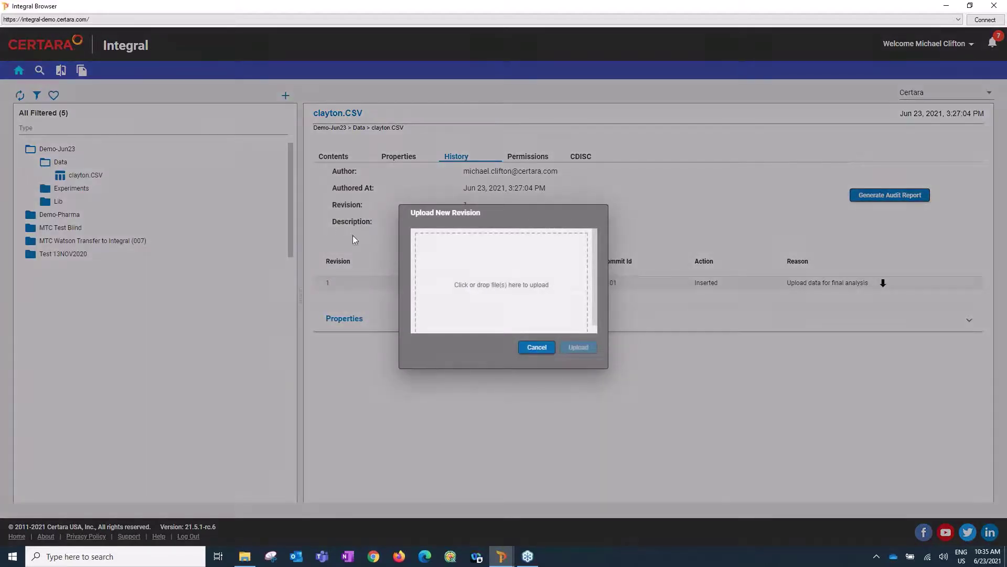
click(491, 280)
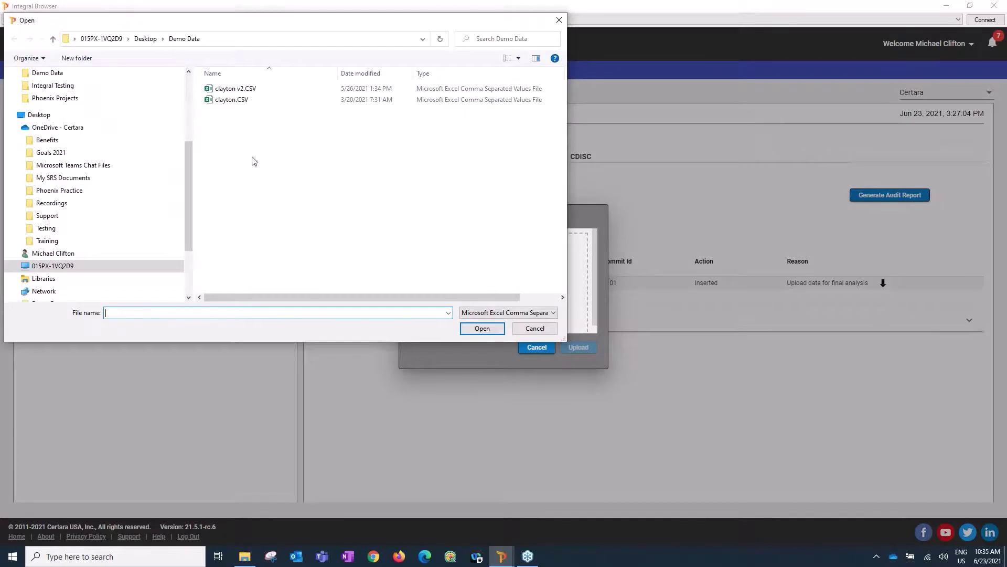
click(232, 91)
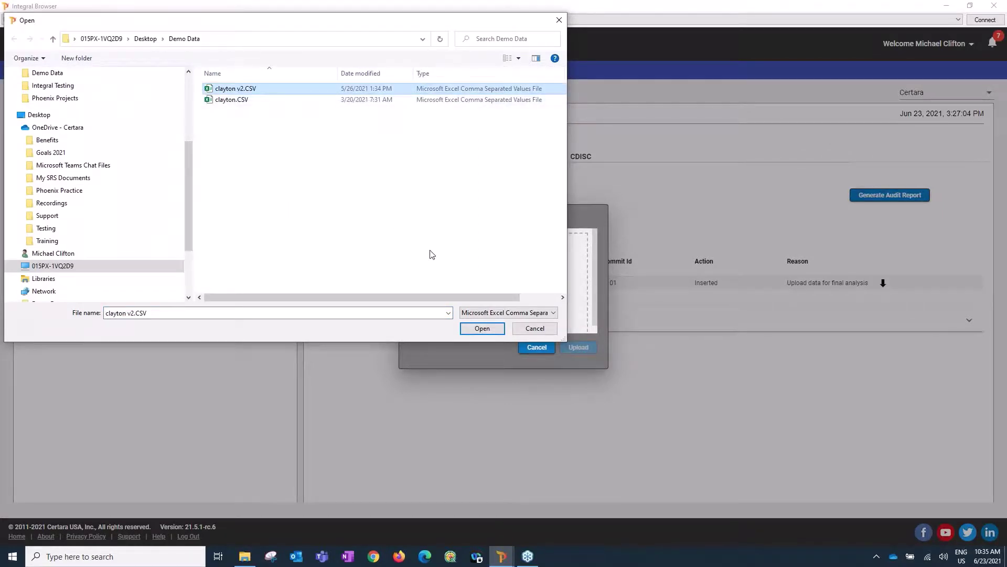
click(493, 329)
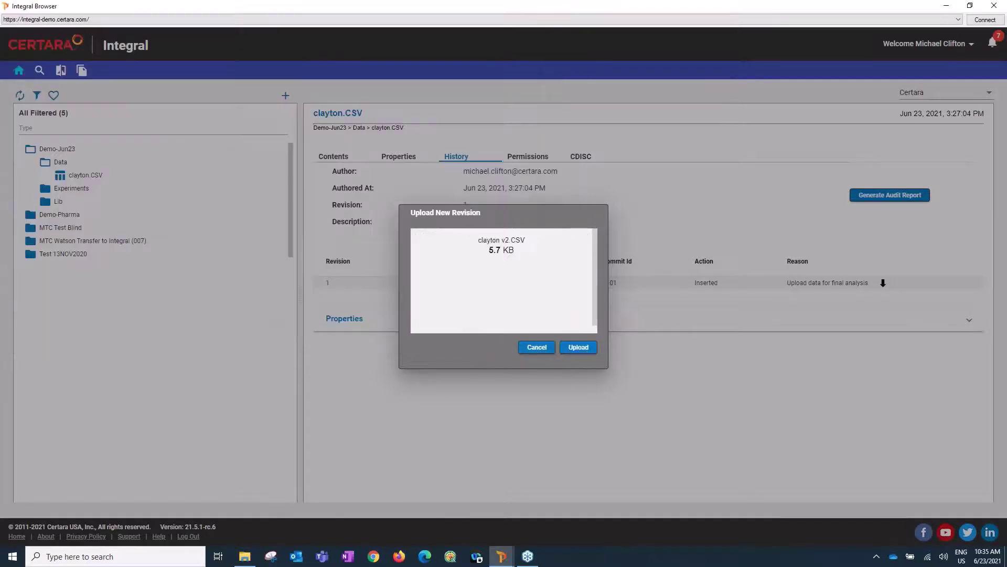
click(578, 347)
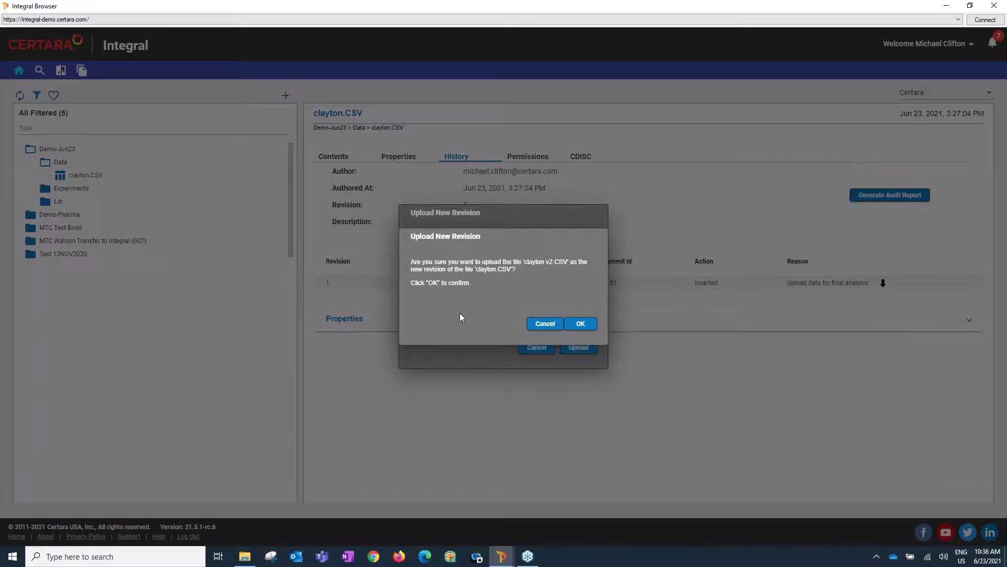
click(589, 326)
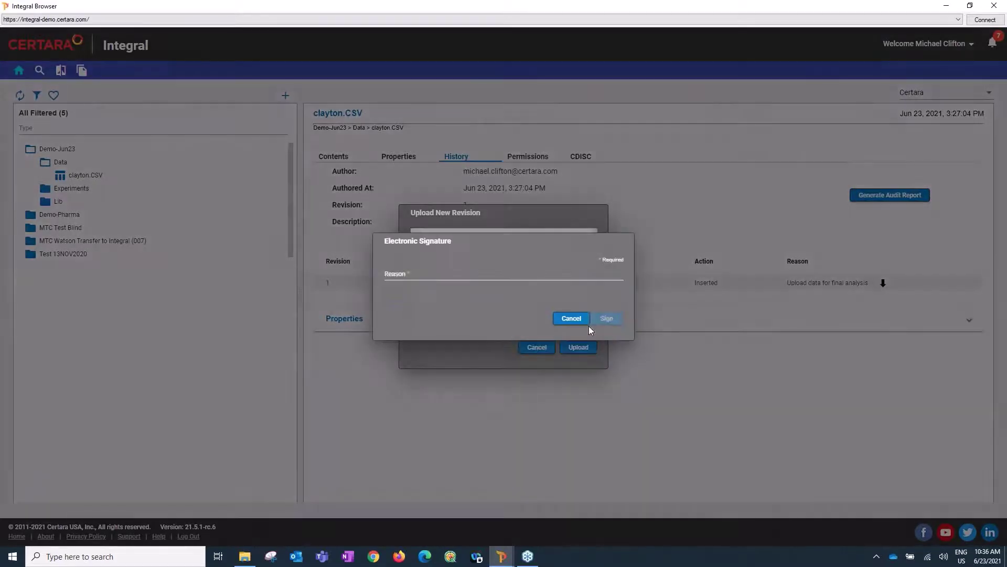
Sign the new revision electronically, giving the dataset update as the reason and entering the account password.
text(UPd)
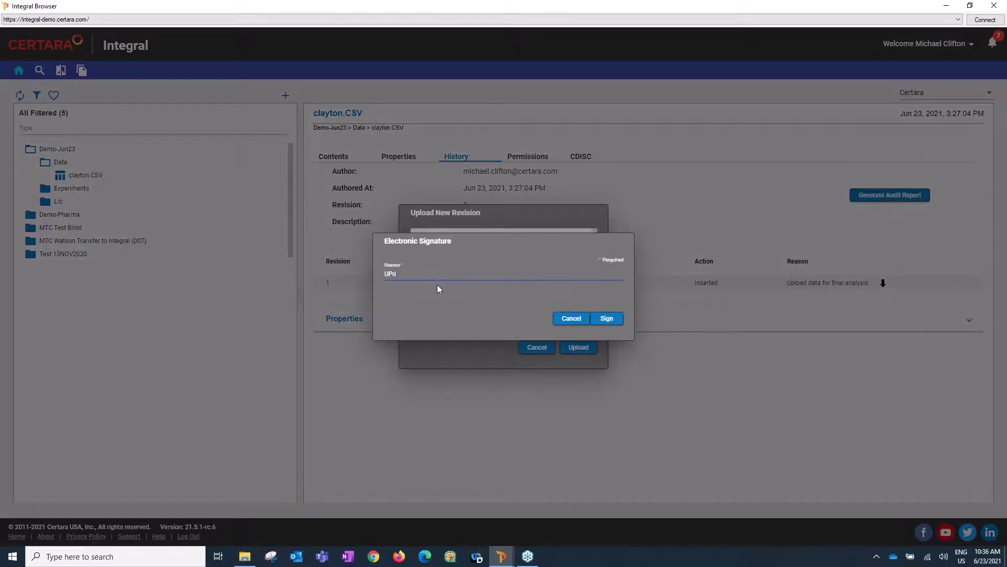
text(at)
key(BackSpace)
key(BackSpace)
key(BackSpace)
key(BackSpace)
text(pdate)
text(aset)
click(609, 319)
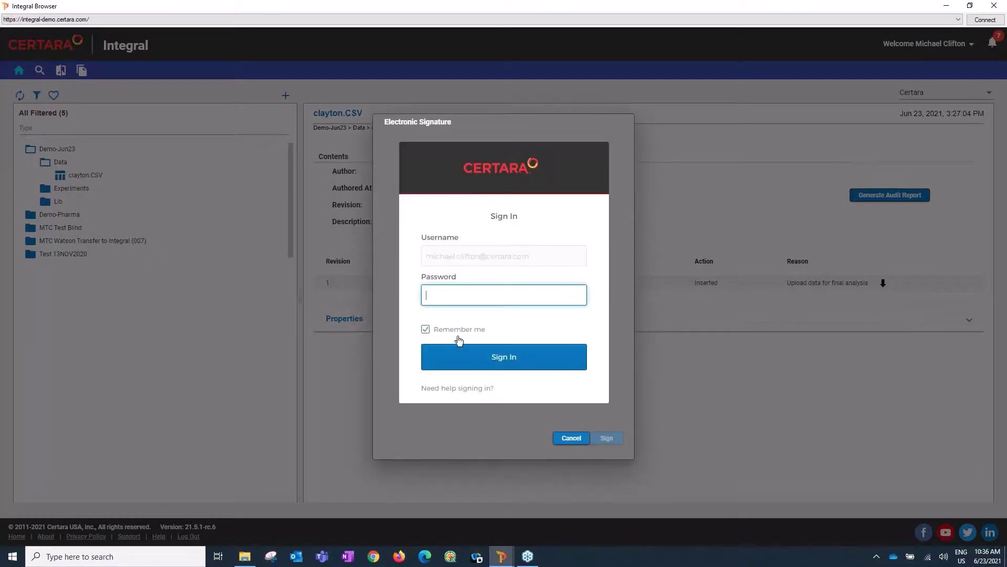
text(*********)
key(Return)
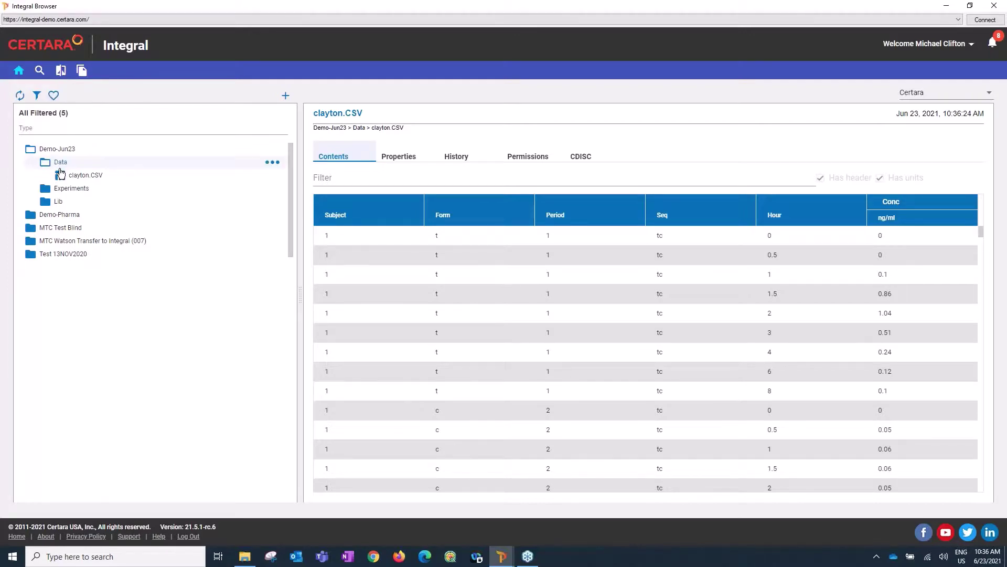
Refresh the folder tree and expand Demo-Jun23, Experiments and Test Exp 23JUN2021.
click(20, 95)
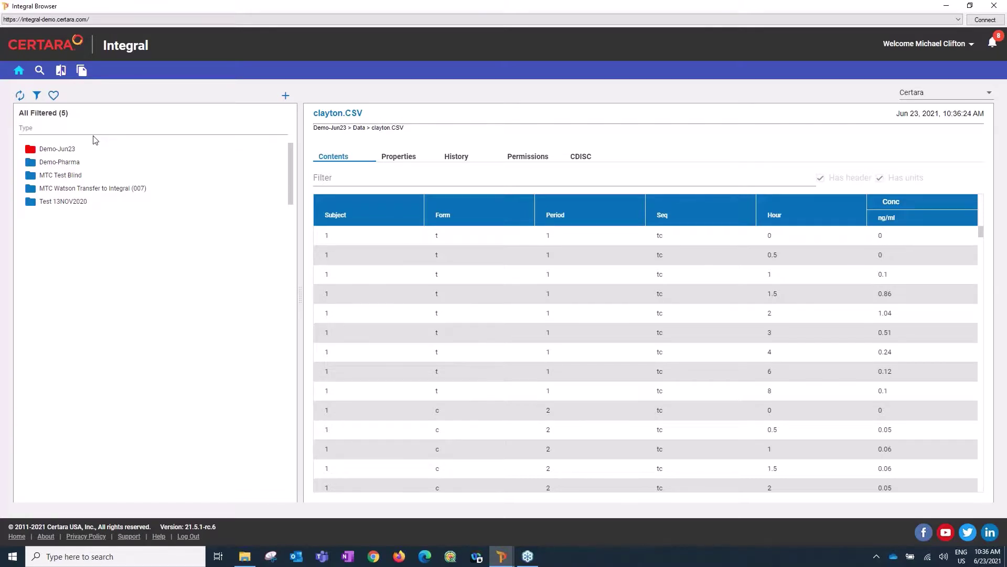
click(45, 149)
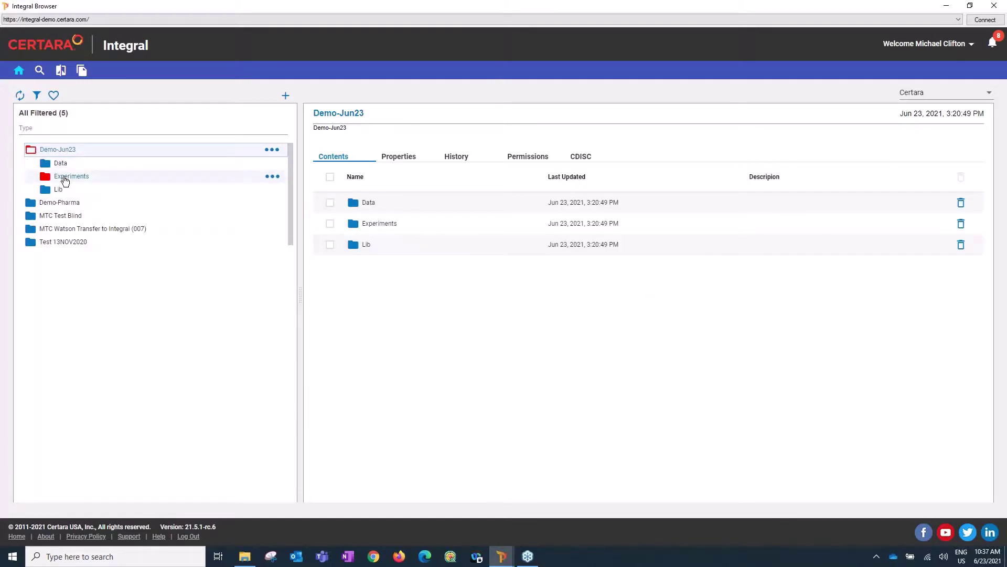
click(47, 179)
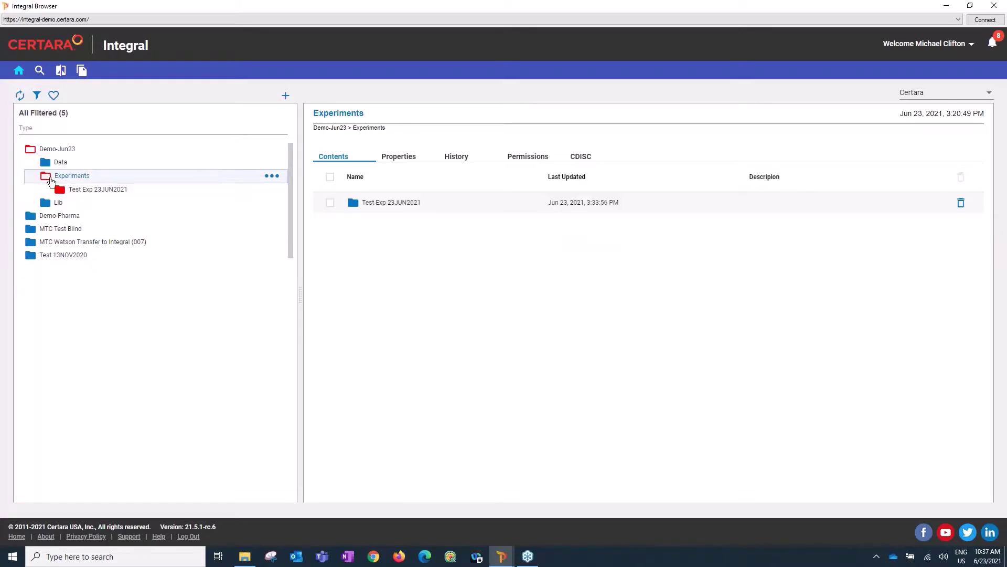
click(75, 192)
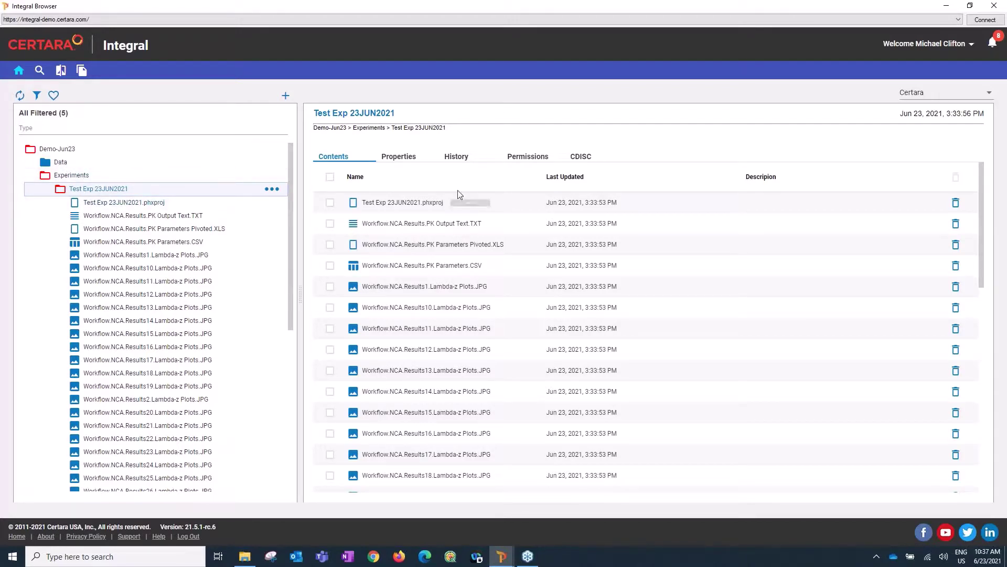
Check the state of the Test Exp 23JUN2021 save point and its dependencies in the experiment's history.
click(453, 156)
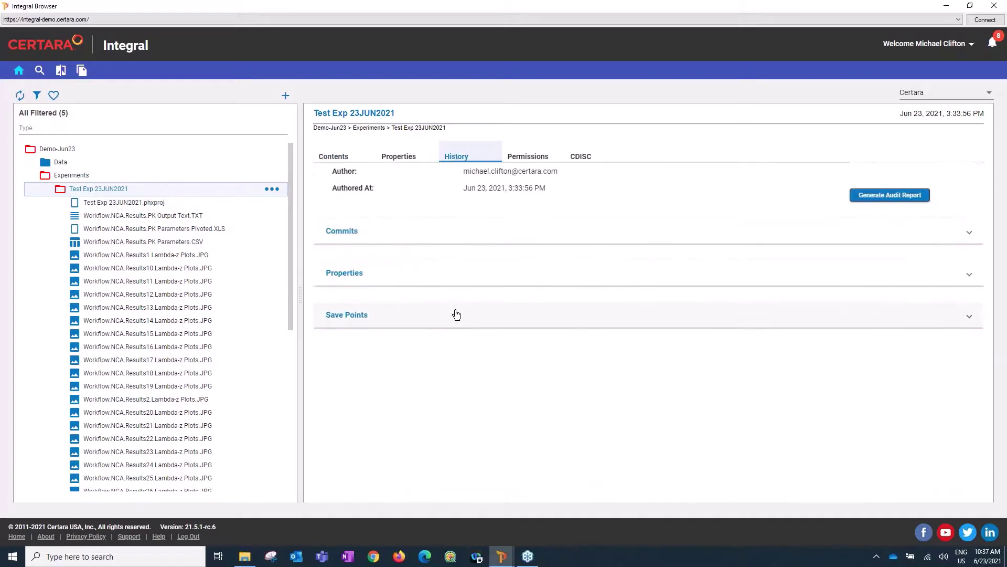
click(454, 317)
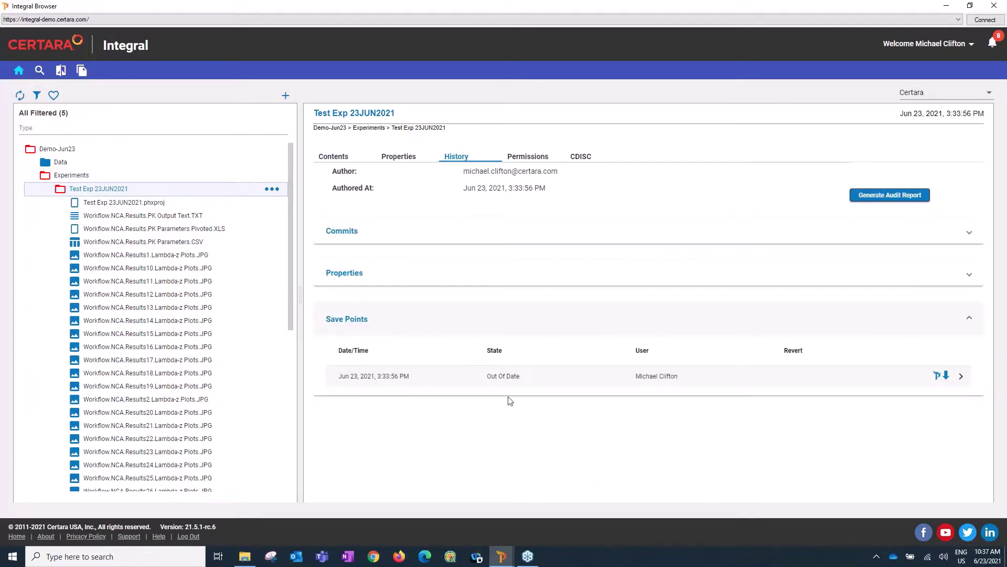
click(961, 376)
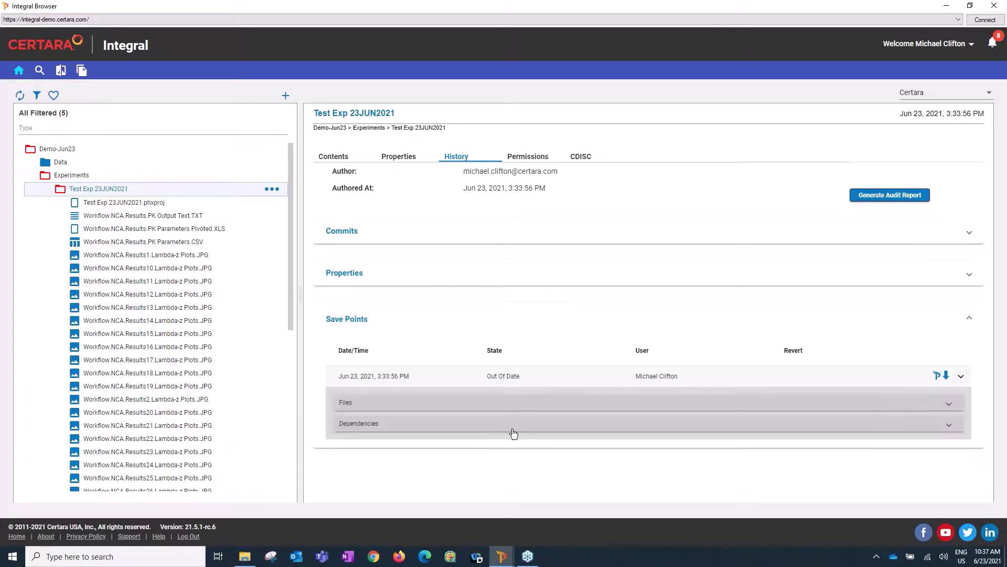
click(479, 426)
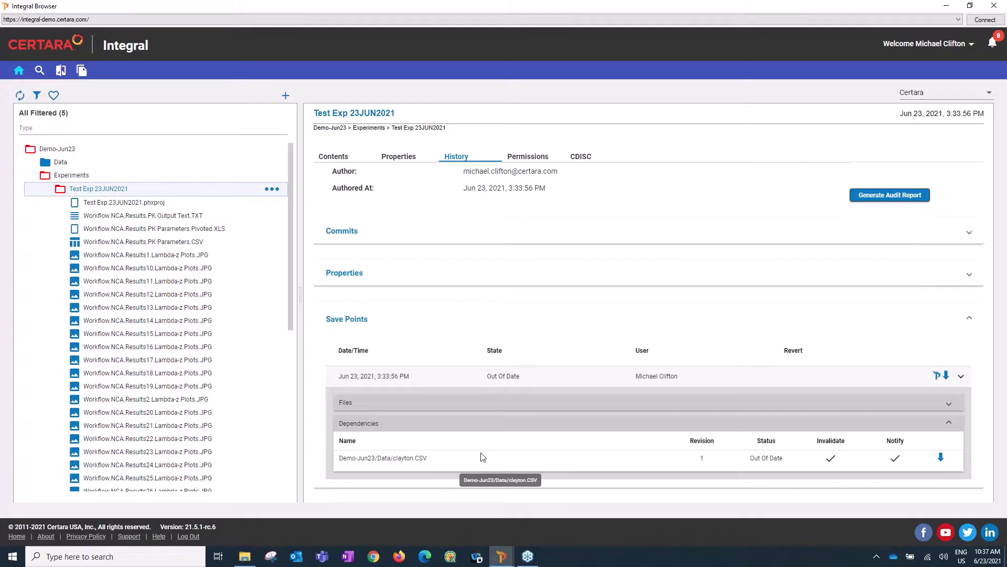
Switch to Phoenix and close the Test Exp 23JUN2021 project, saving it as Test Exp 23JUN2021.phxproj in the Phoenix Projects folder.
click(946, 10)
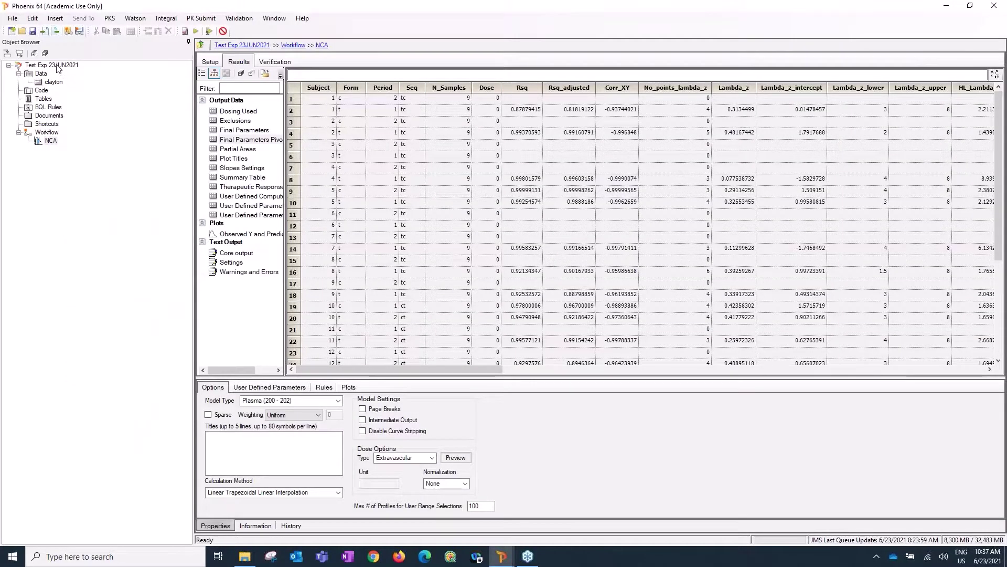
click(57, 66)
click(54, 82)
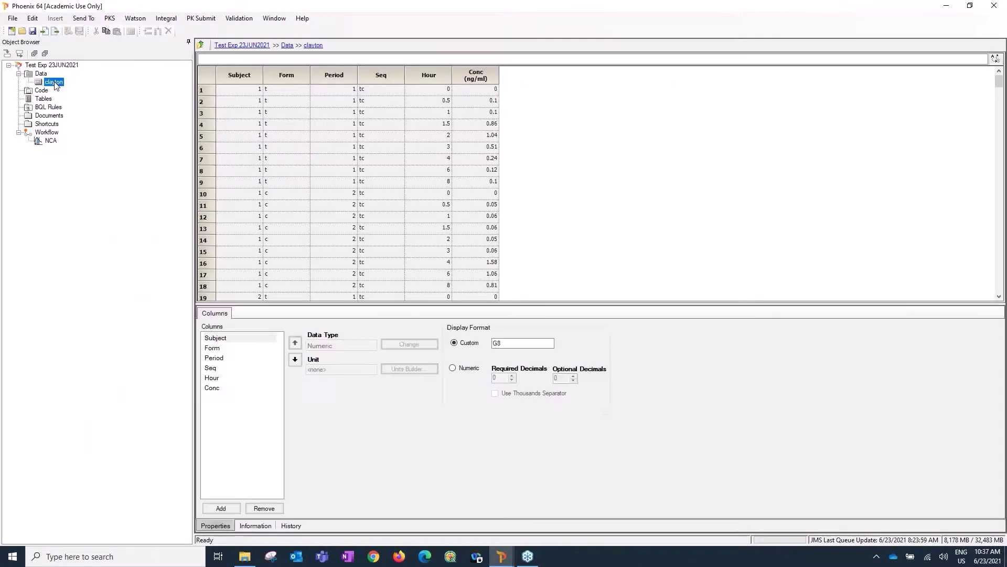
click(52, 65)
right_click(51, 65)
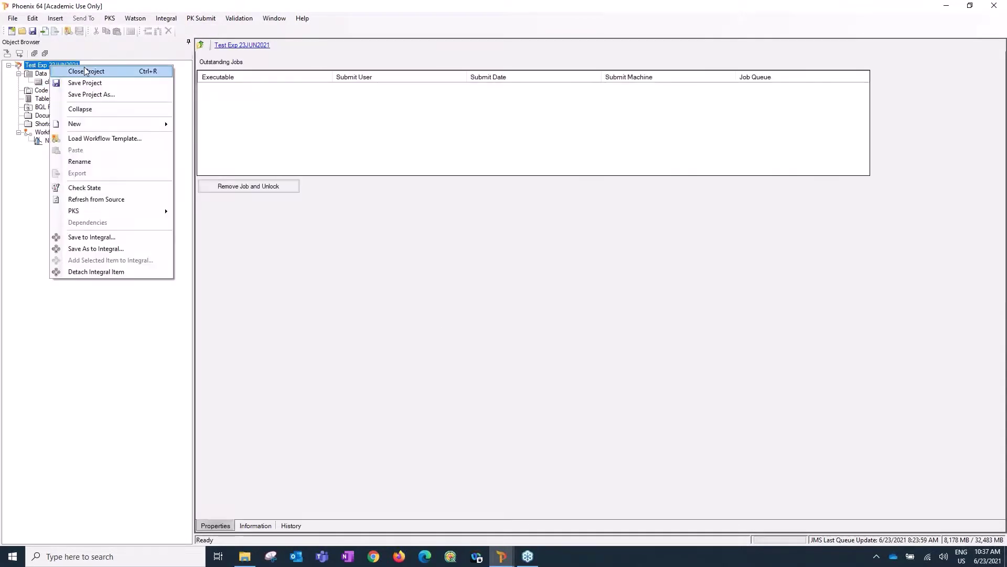
click(87, 70)
click(481, 295)
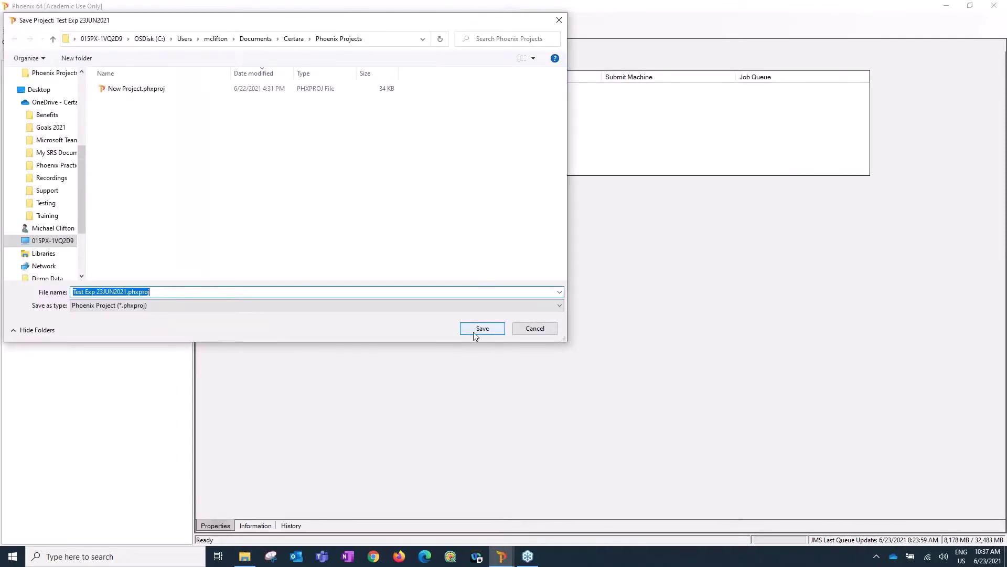
click(481, 328)
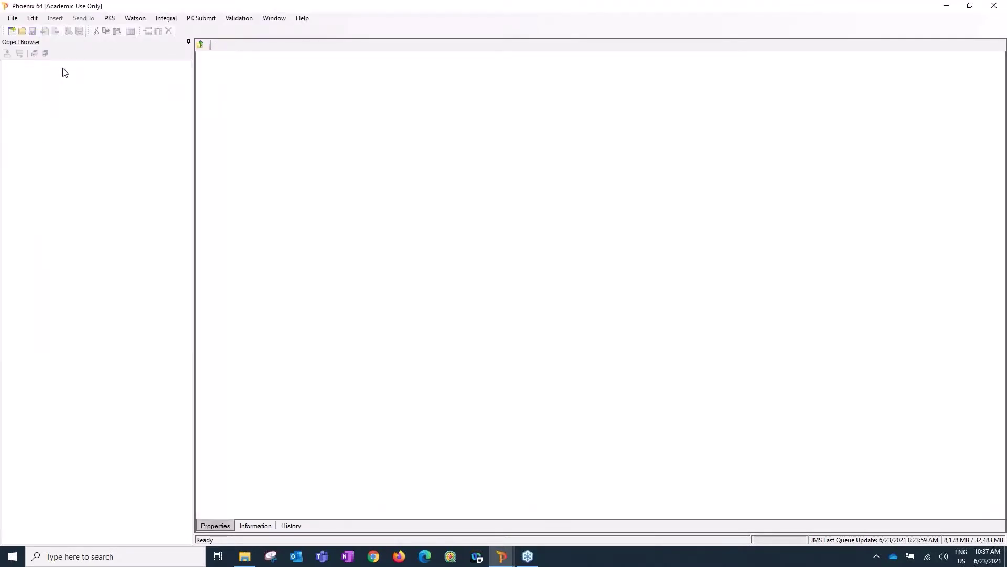
Switch back to the Integral Browser and load the Test Exp 23JUN2021 experiment into Phoenix.
click(507, 560)
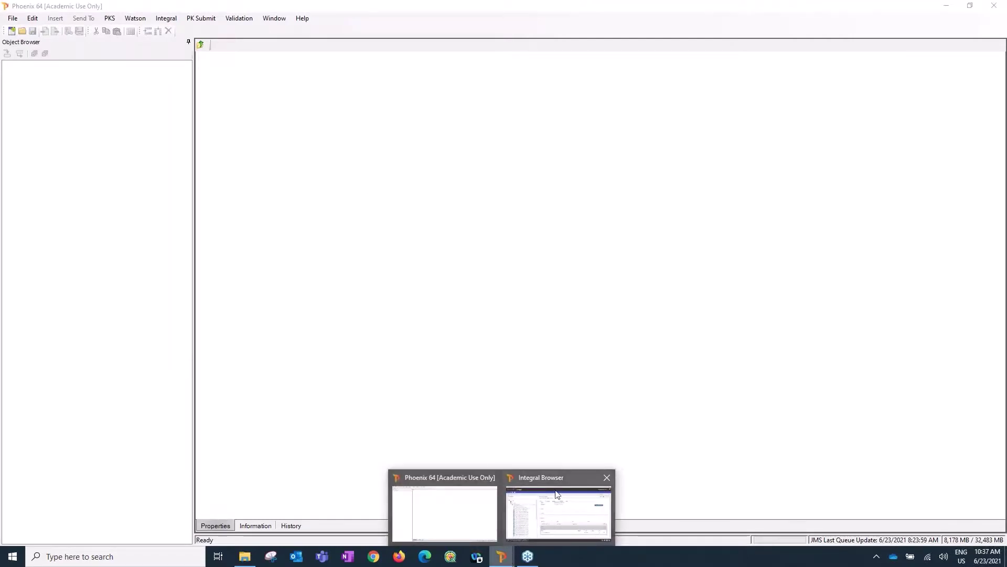
click(549, 475)
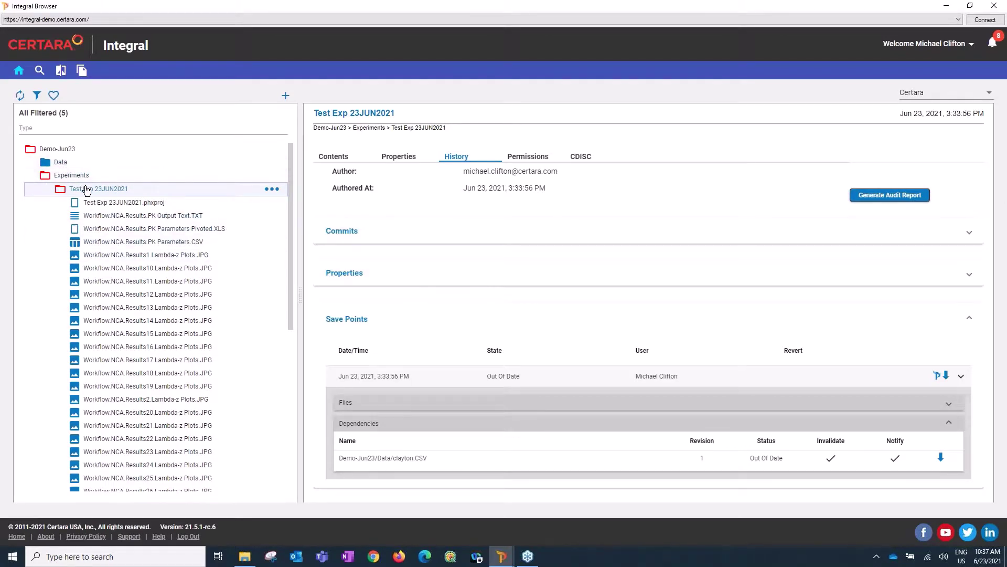
click(272, 189)
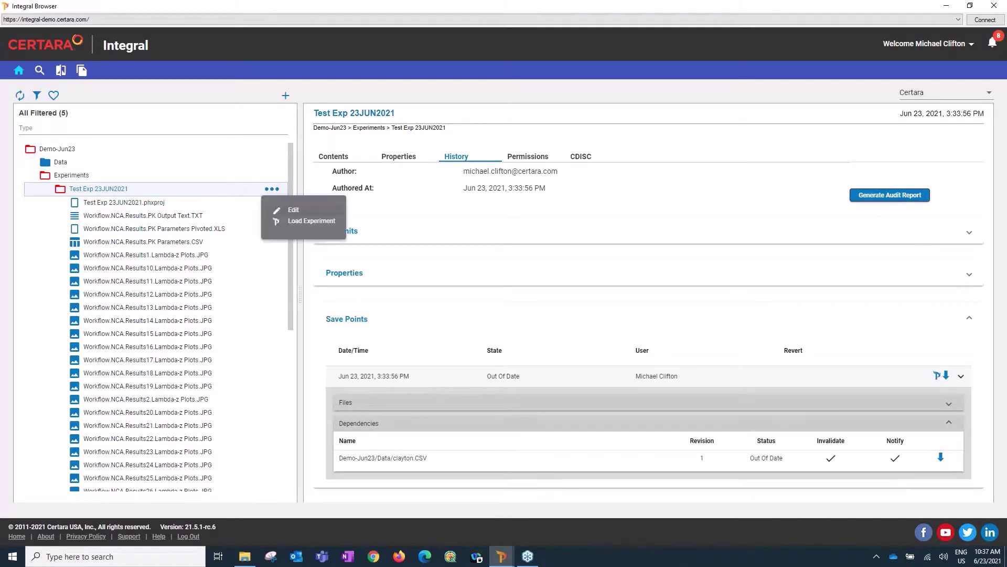
click(308, 222)
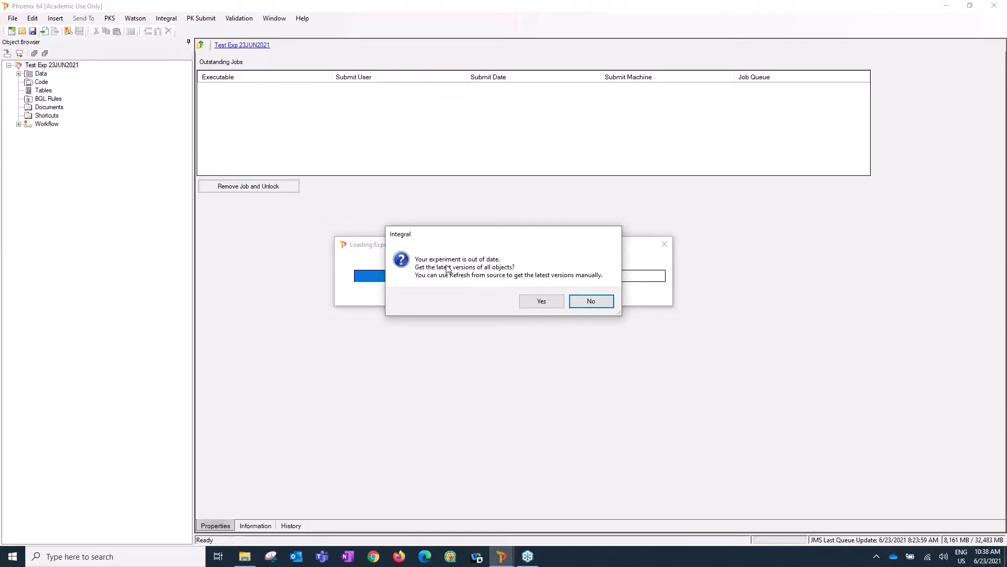
Accept getting the latest versions of all objects and import clayton.CSV with the units row option enabled.
click(535, 301)
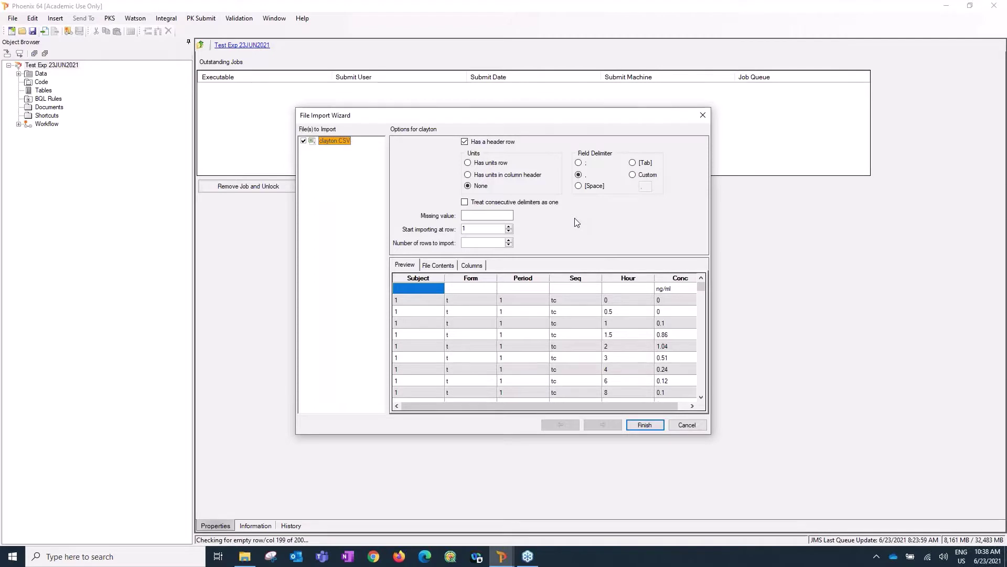
click(489, 163)
click(645, 425)
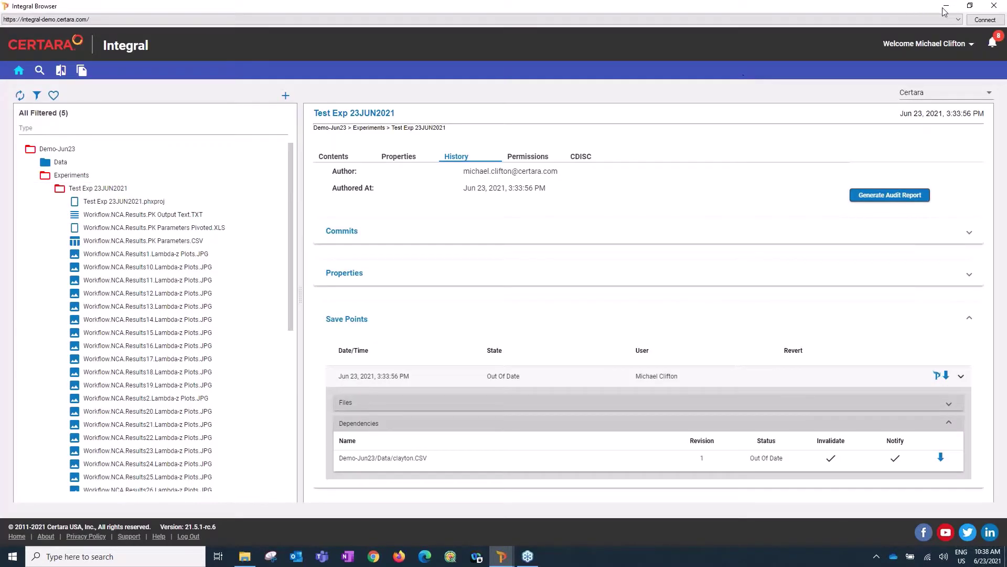
Return to the Phoenix project and inspect the refreshed clayton dataset in its Data folder.
click(945, 7)
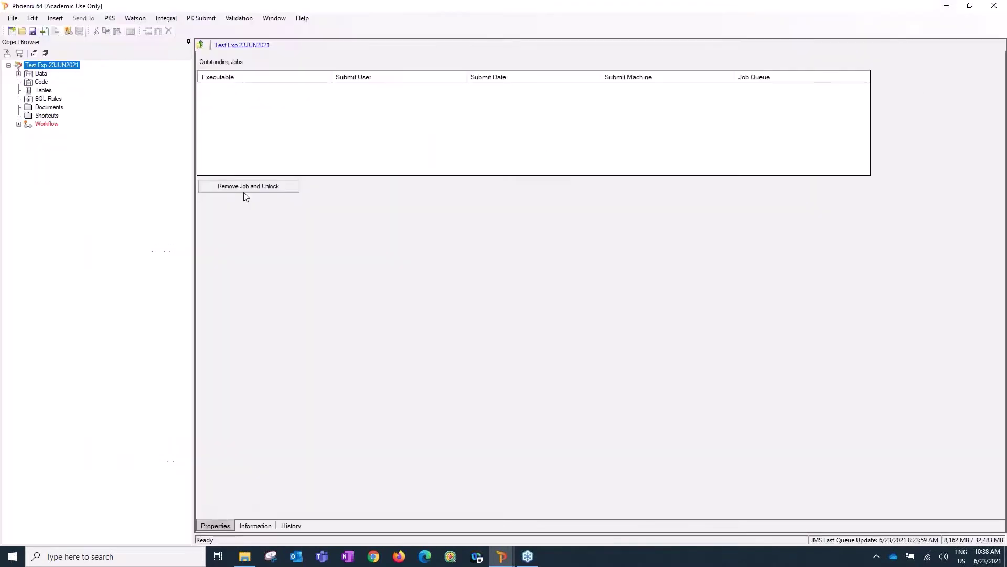
click(19, 74)
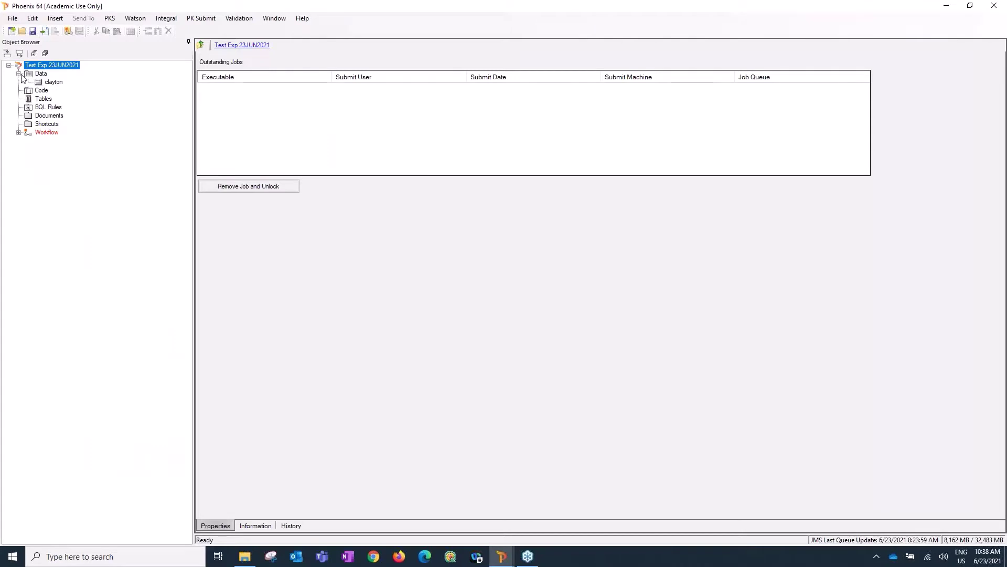
click(54, 82)
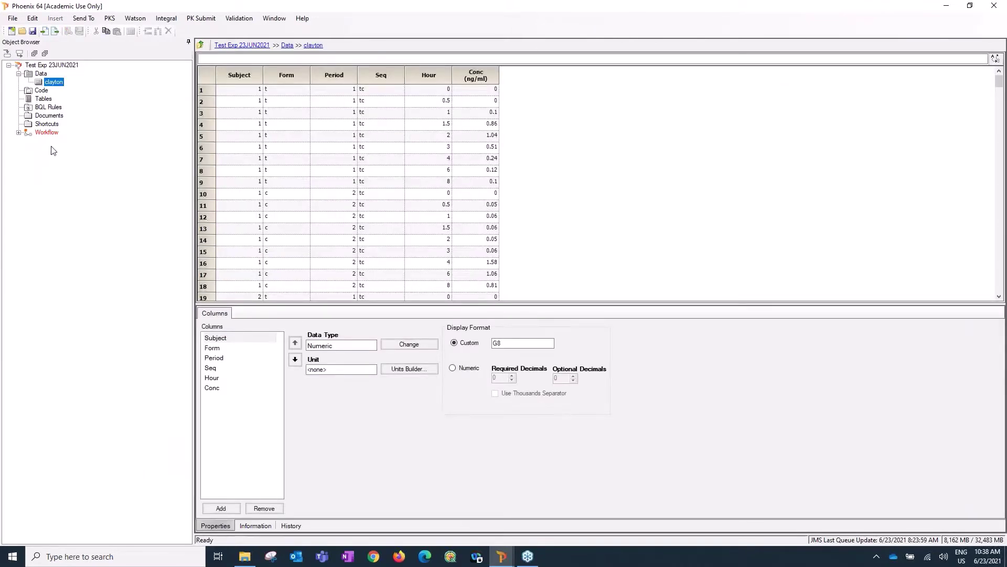
Open the NCA object in the outdated Workflow and execute it again on the updated data.
click(43, 133)
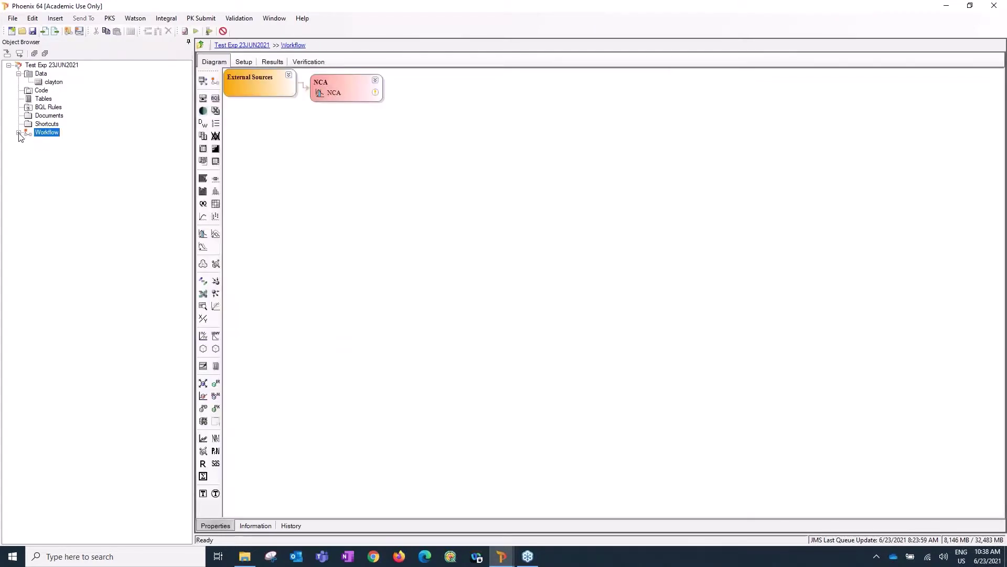
click(18, 134)
click(51, 140)
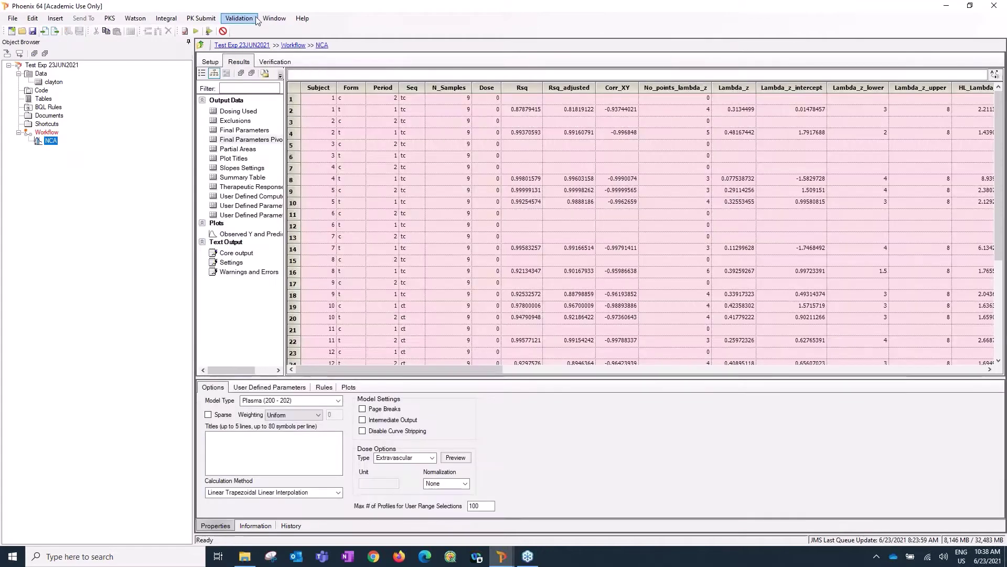
click(195, 32)
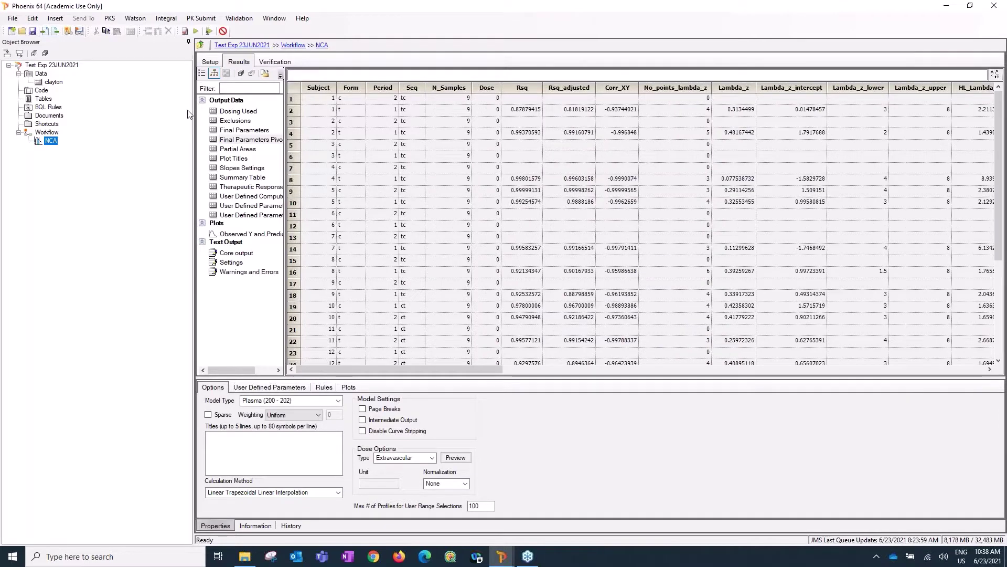
Start saving the project to Integral and look through the exportable items in the save options.
click(166, 18)
click(185, 46)
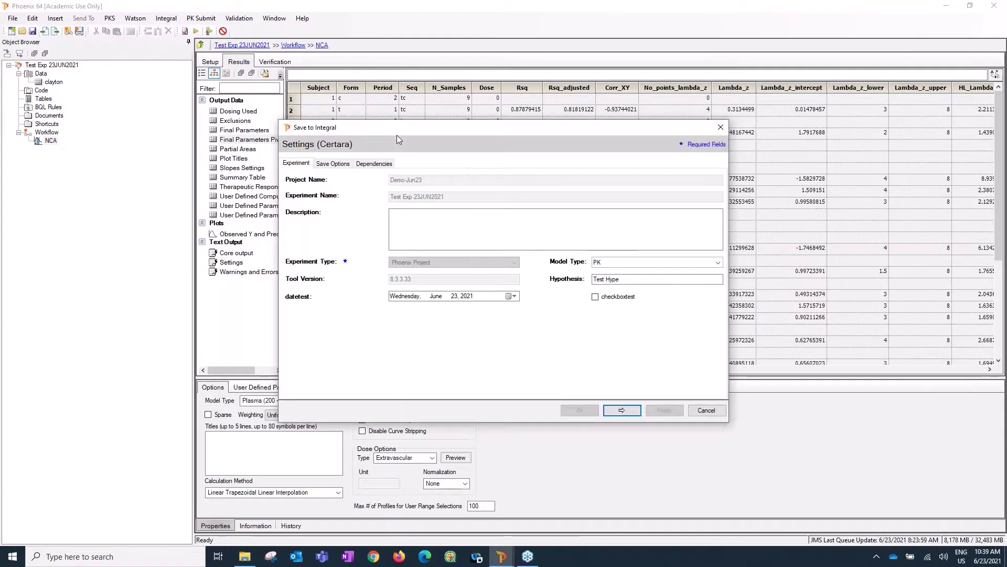
click(329, 164)
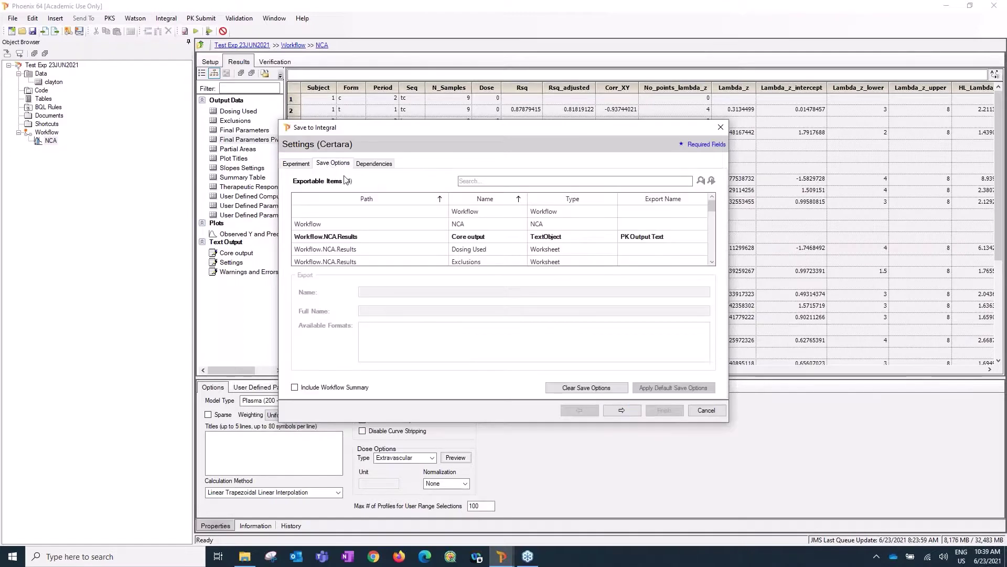
scroll(394, 227, down, 1)
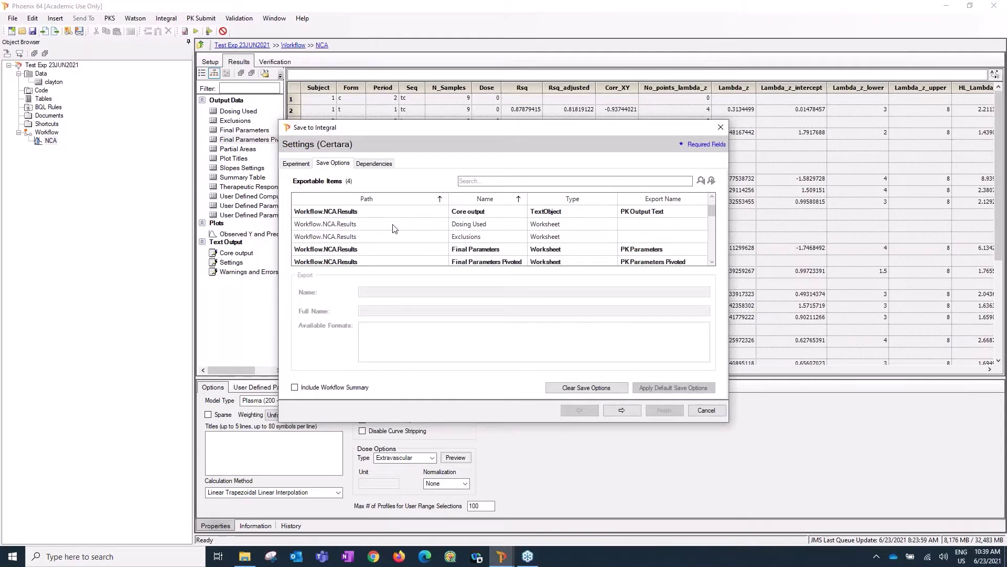
scroll(395, 228, down, 1)
scroll(395, 230, up, 1)
scroll(395, 229, up, 1)
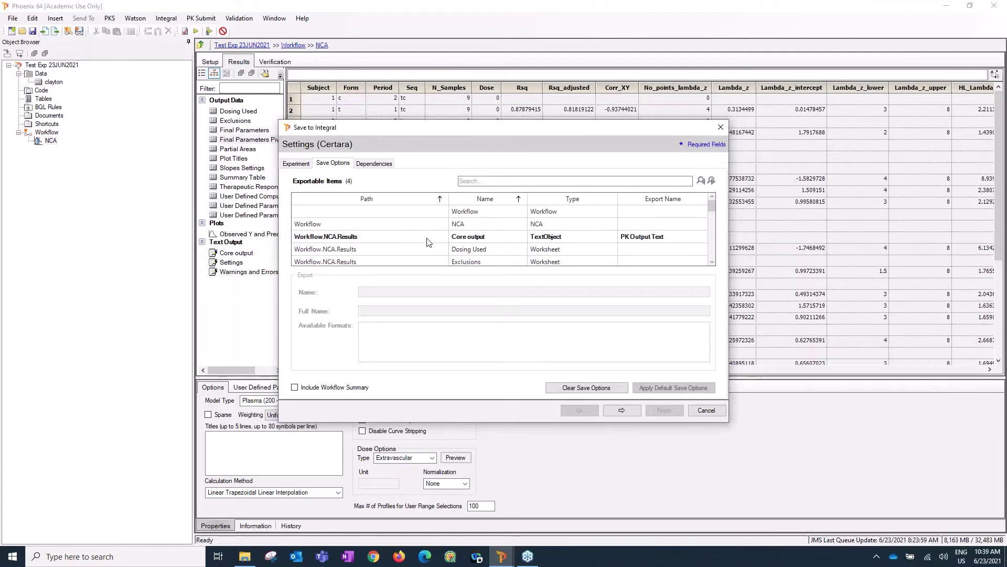
Review the export names and formats of the Core output, Final Parameters and Final Parameters Pivoted results.
click(611, 241)
scroll(464, 234, down, 1)
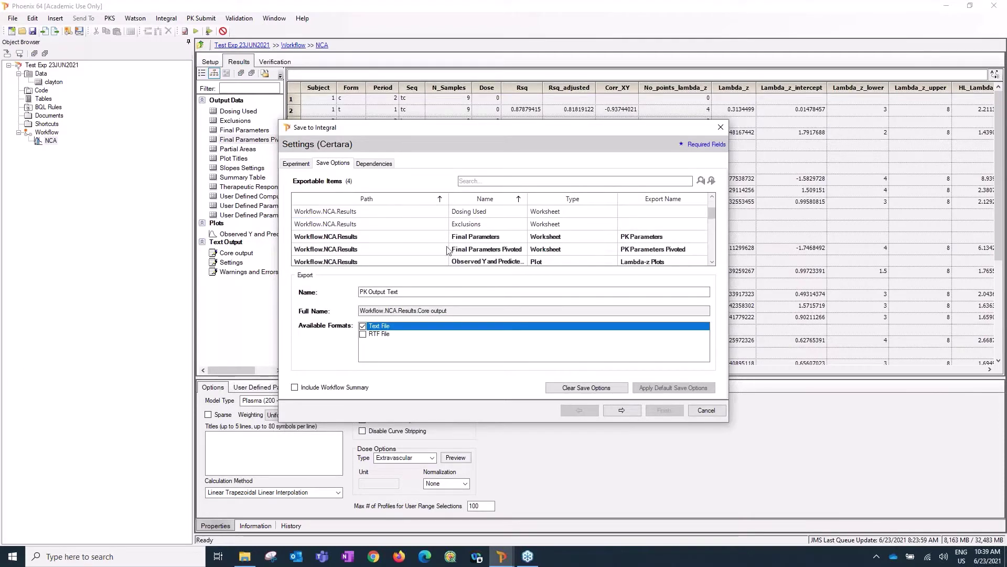
click(425, 237)
click(424, 250)
scroll(543, 241, down, 1)
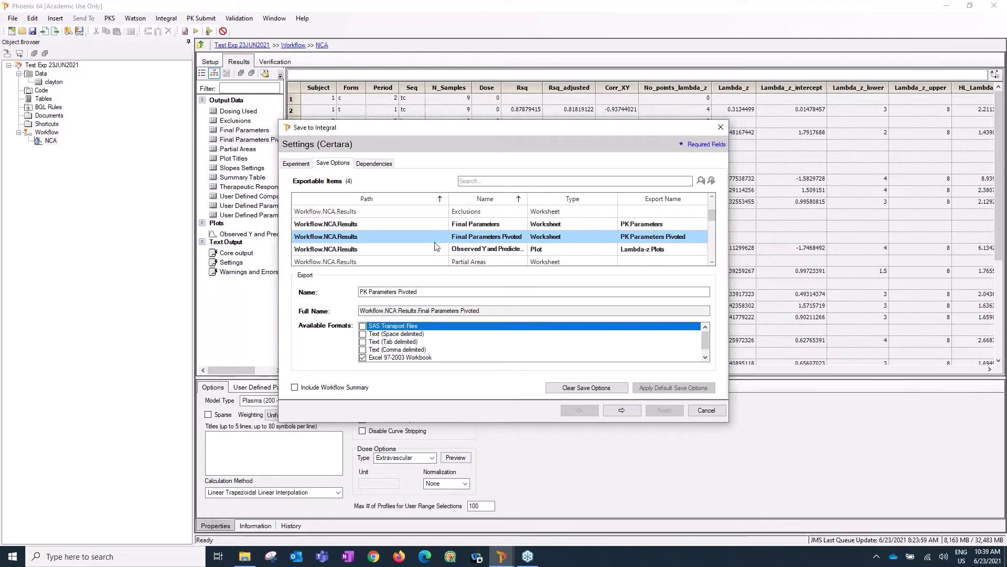
Exclude the Observed Y and Predicted Y vs X plot from the export by deselecting JPEG and clearing its Lambda-z Plots name.
click(424, 250)
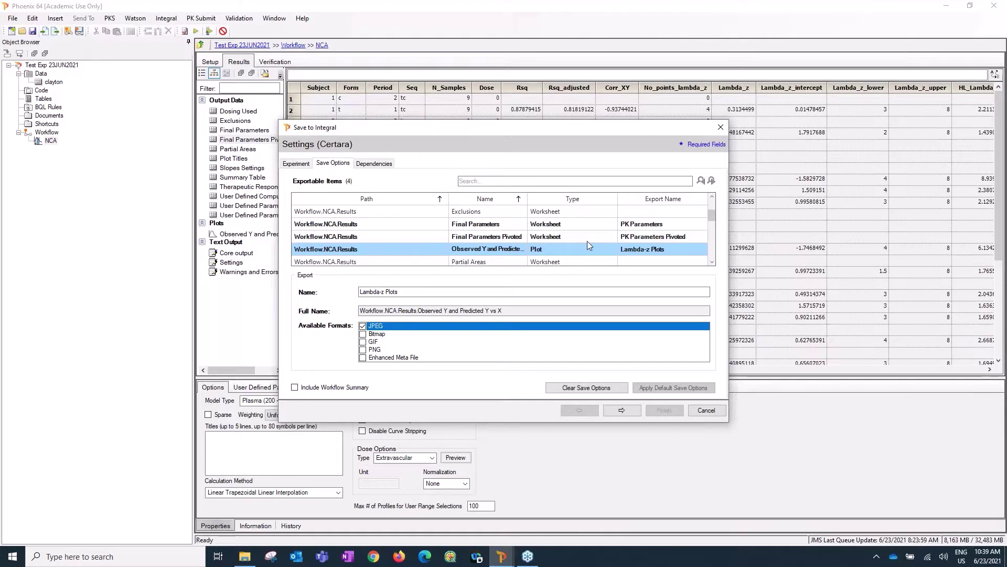
click(363, 326)
drag(425, 294, 323, 302)
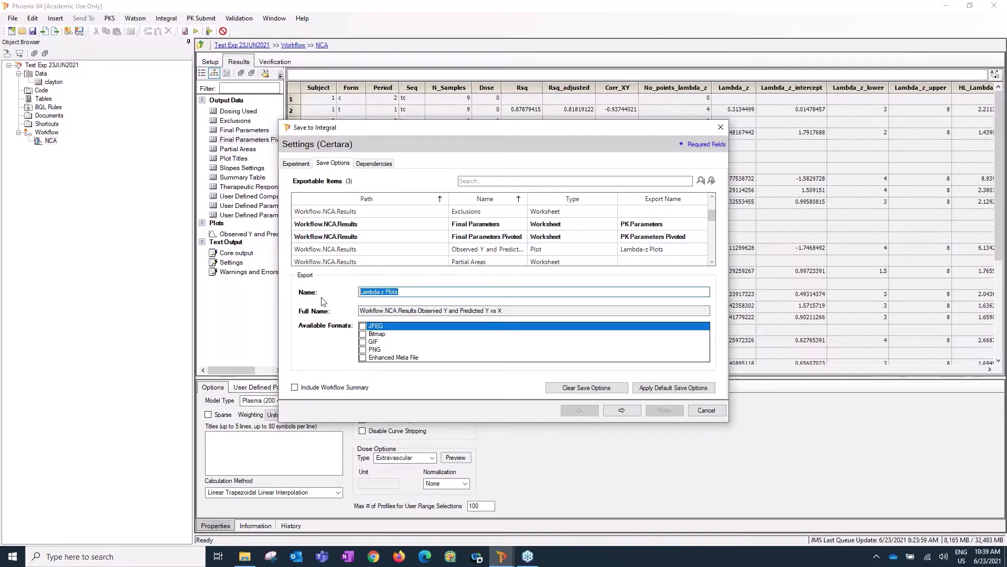
key(BackSpace)
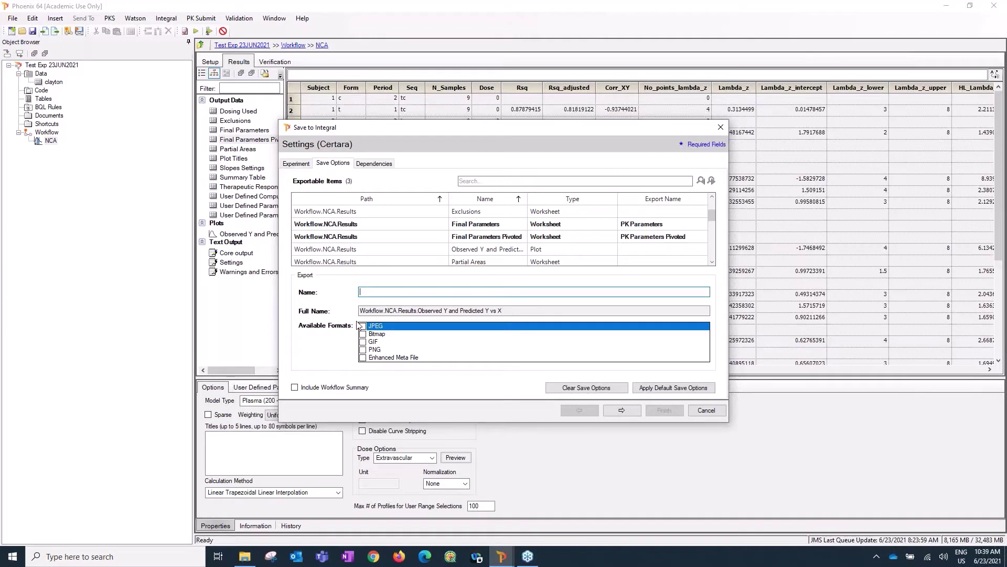
click(401, 237)
click(399, 222)
click(401, 237)
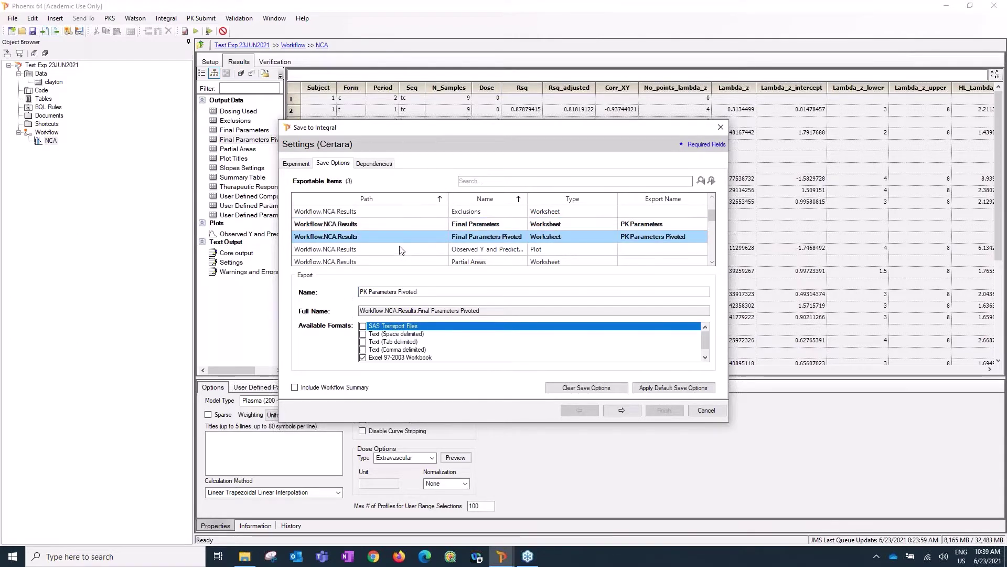
click(399, 249)
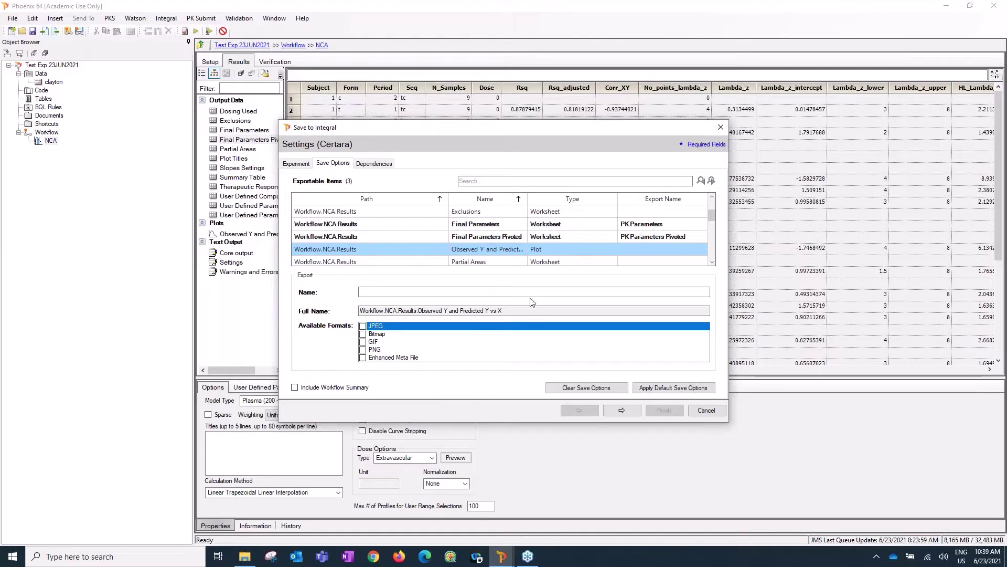
Finish the save to Integral and sign it electronically with the reason "Completed reanalysis of updated data" and the account password.
click(624, 411)
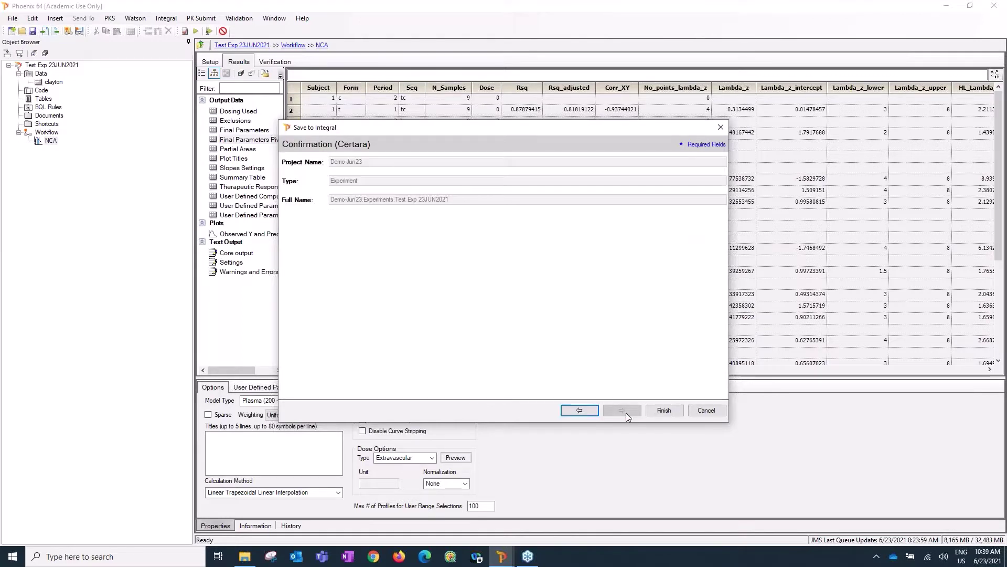
click(664, 411)
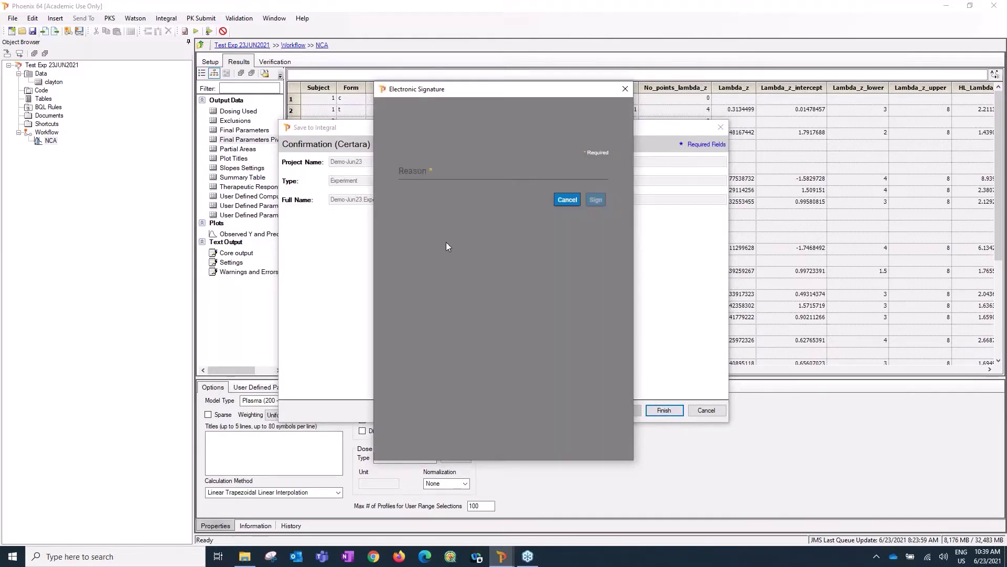
click(446, 172)
text(Compl)
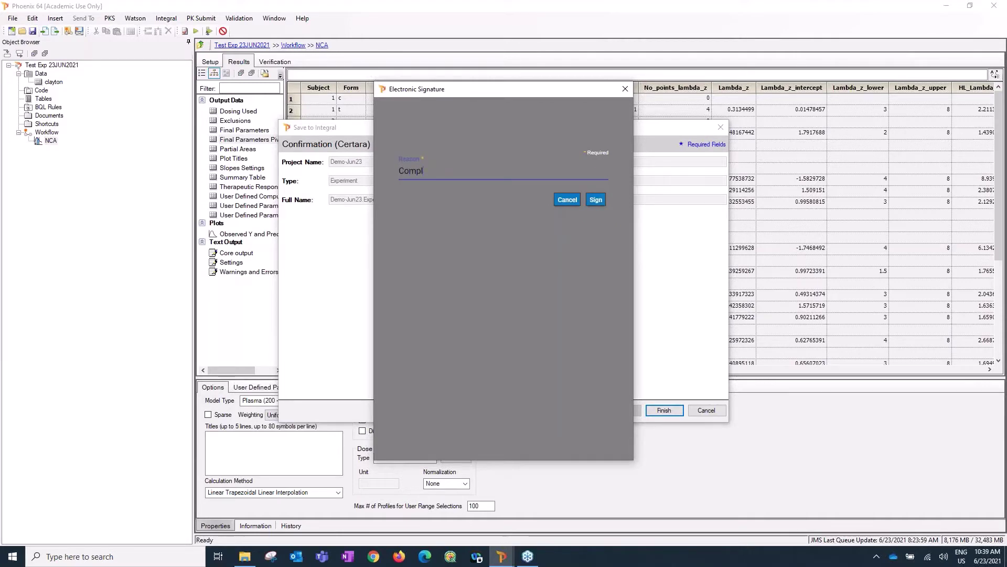
text(eted reanalysi)
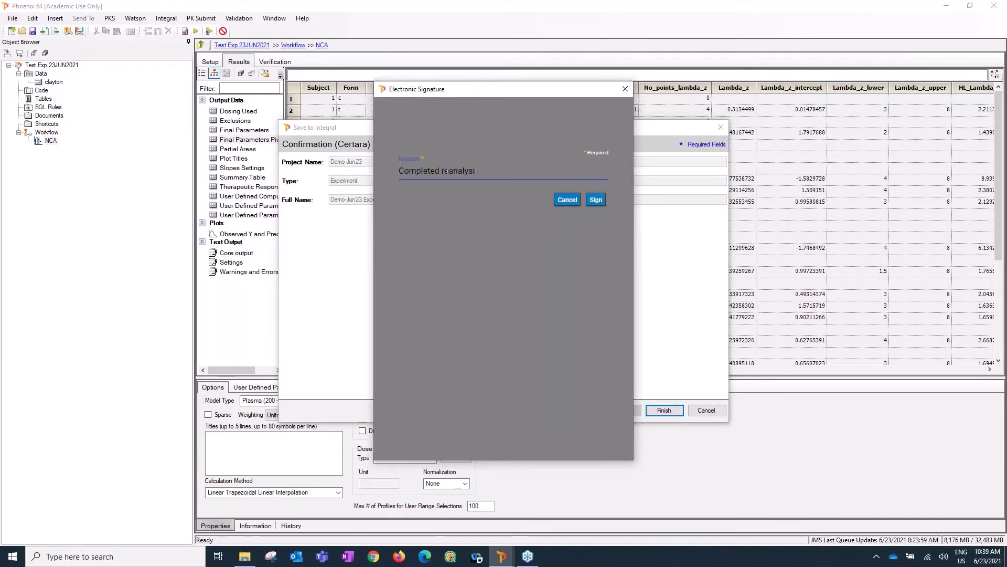
text(s of updated data)
click(595, 199)
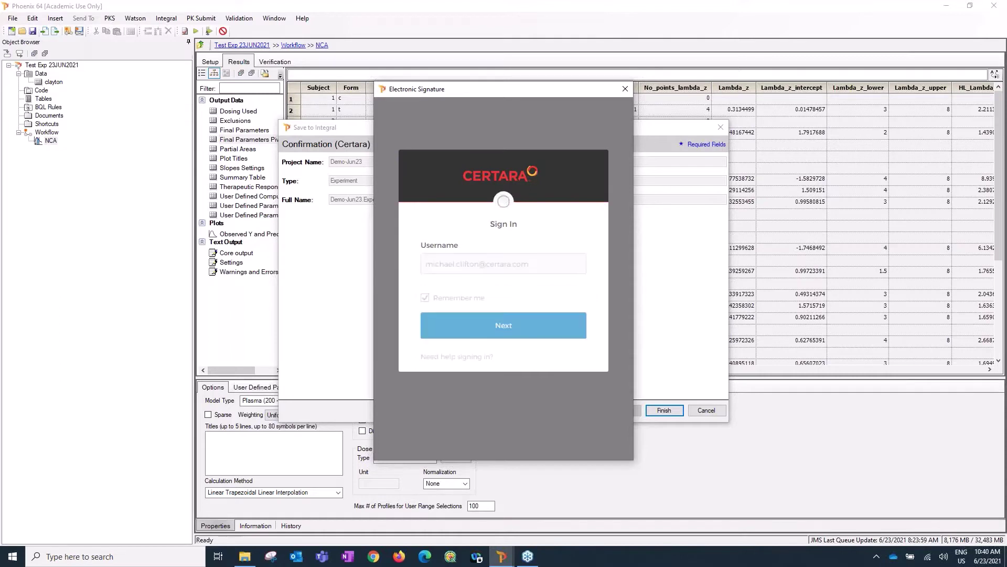
text(••••)
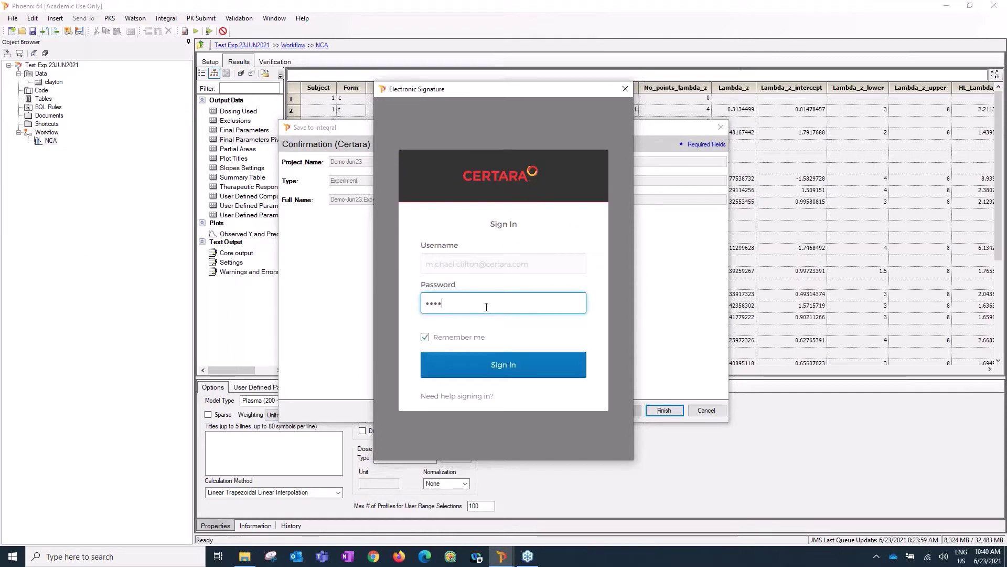
text(•••••)
key(Return)
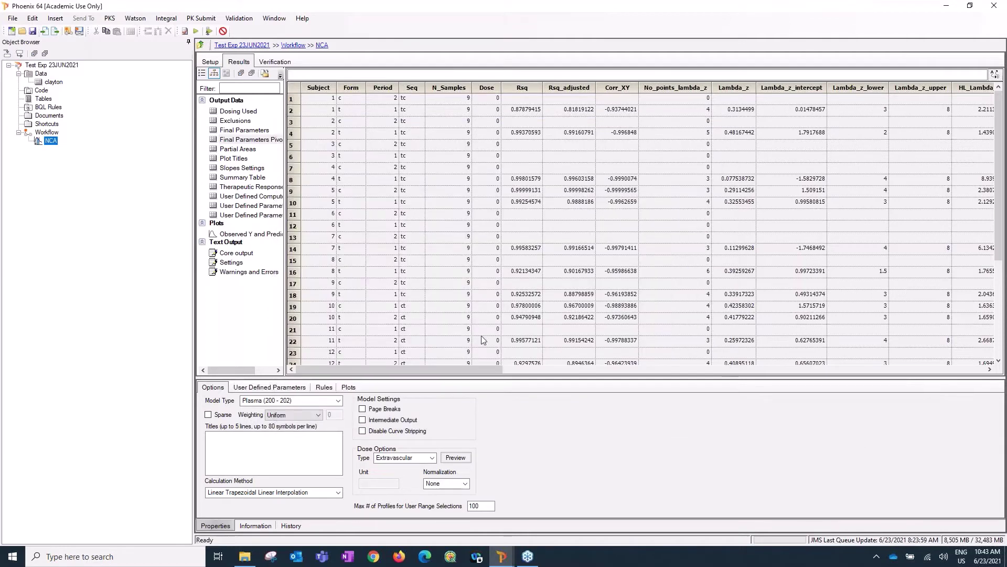
Open the Integral browser, refresh the folder tree and select Test Exp 23JUN2021 under the Experiments folder of Demo-Jun23.
click(166, 19)
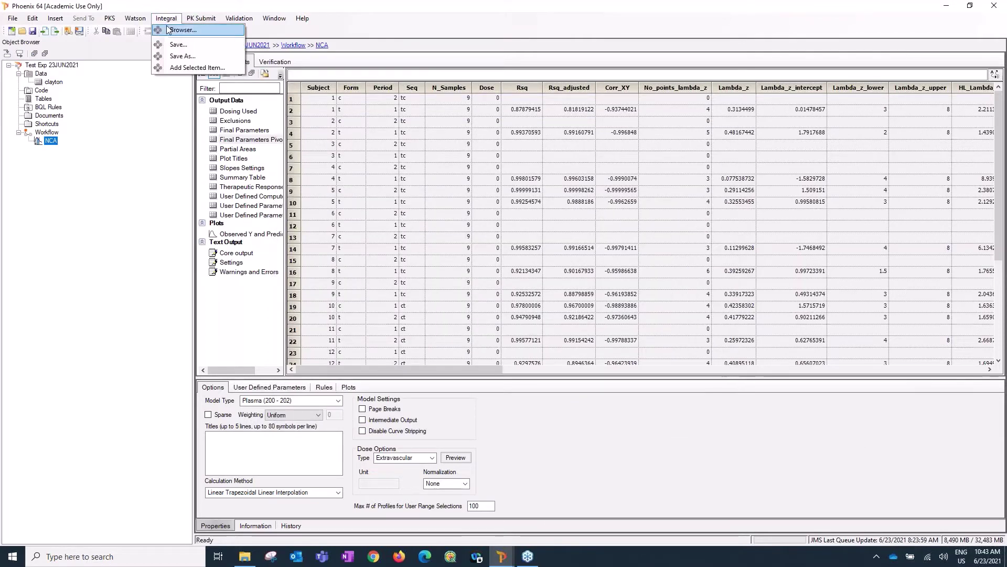
click(167, 27)
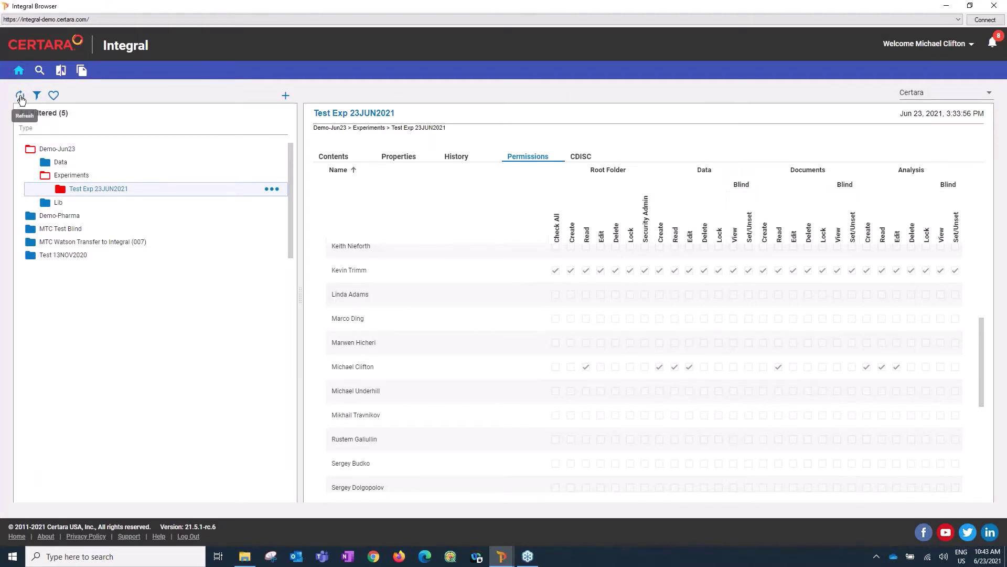
click(20, 96)
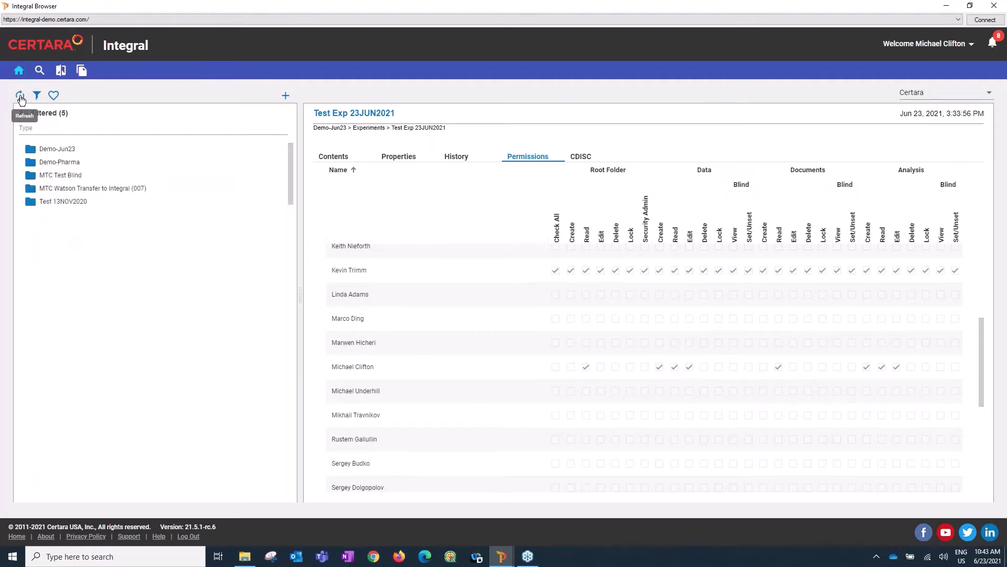
click(58, 152)
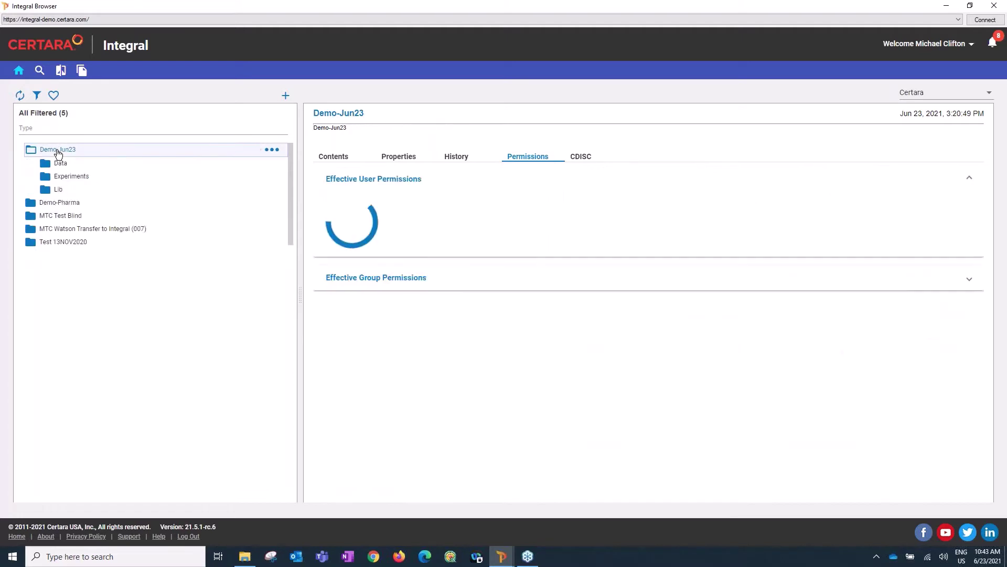
click(58, 176)
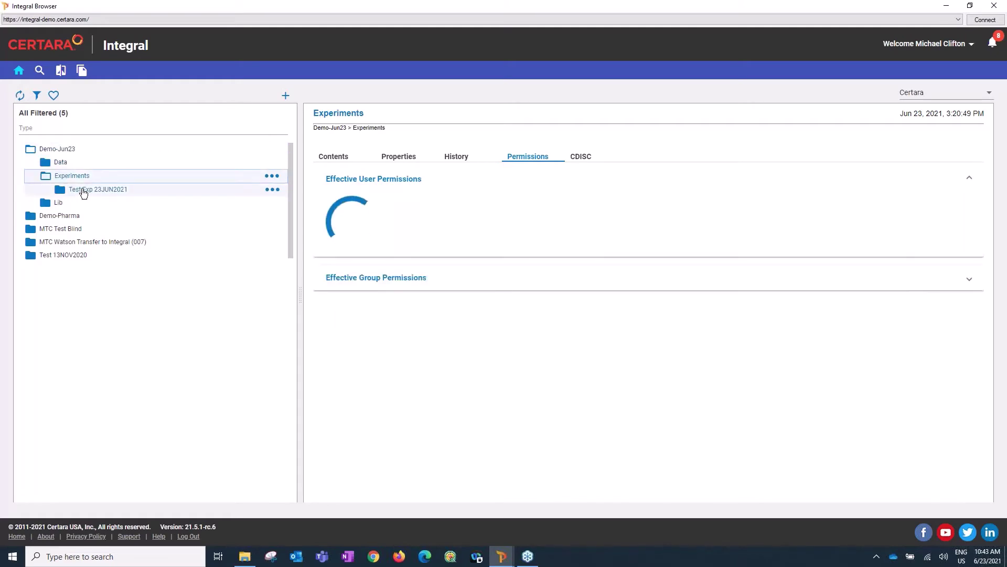
click(240, 190)
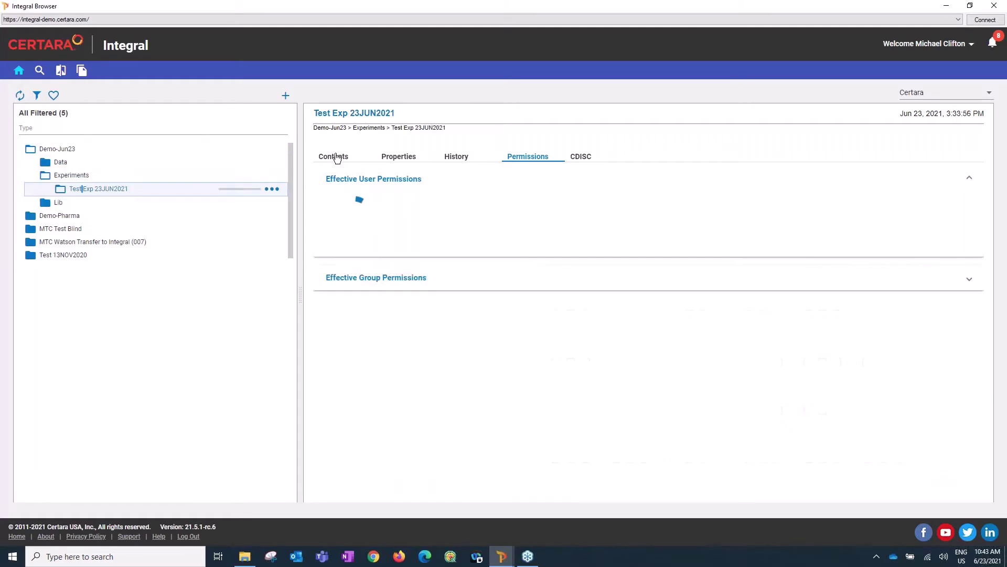
Examine the source data dependencies of the newest save point in the history of Test Exp 23JUN2021.
click(461, 159)
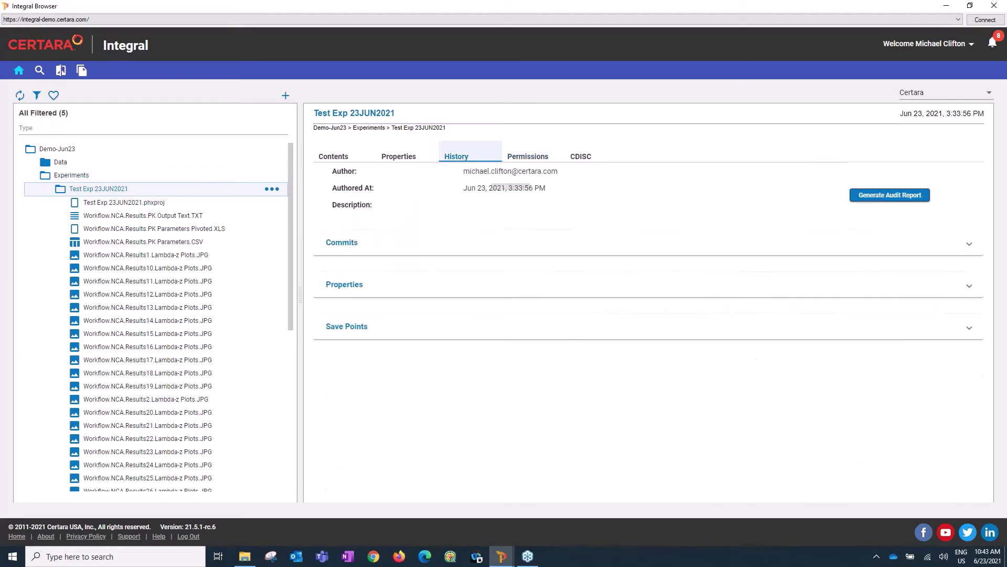
click(423, 336)
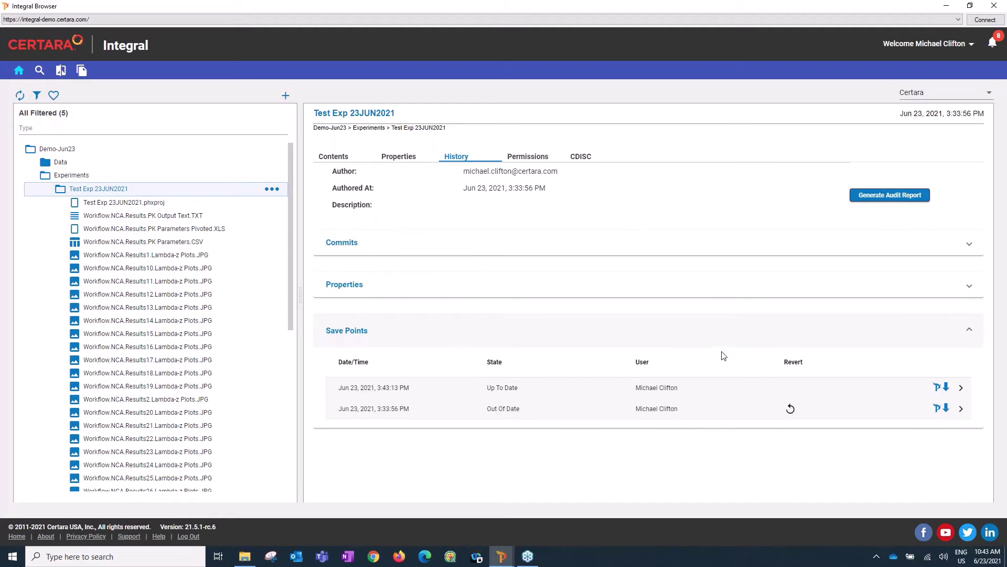
click(961, 389)
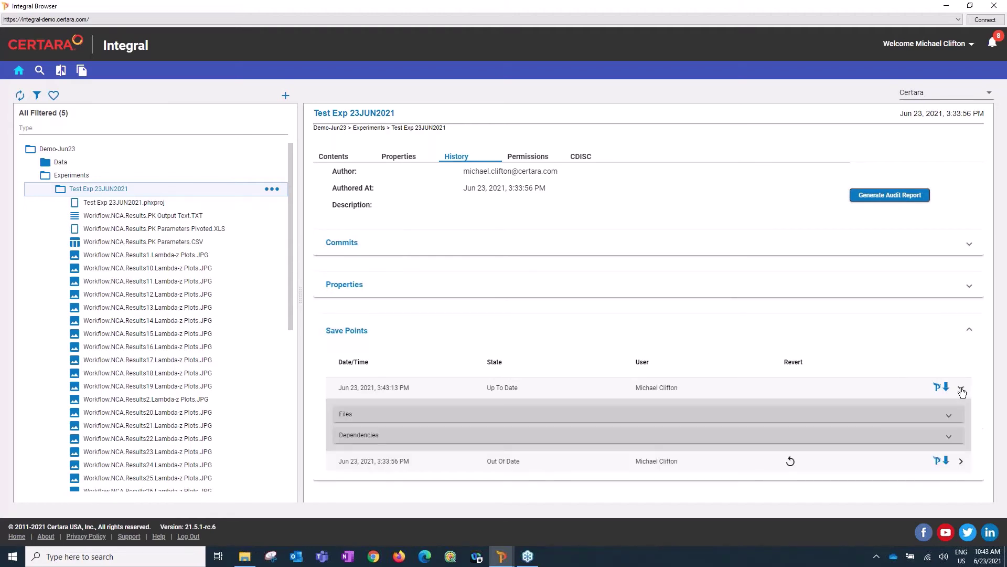
click(377, 436)
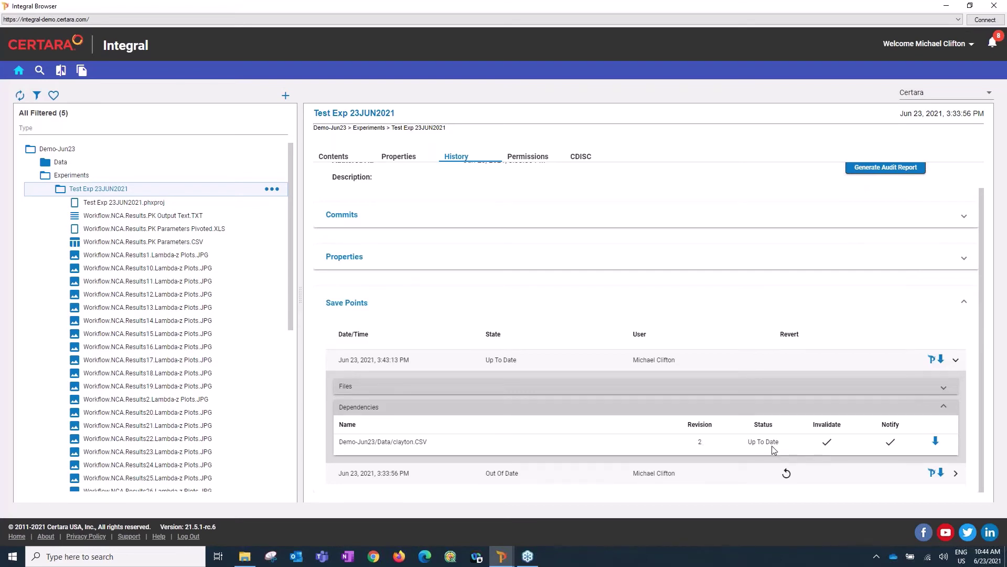
click(943, 408)
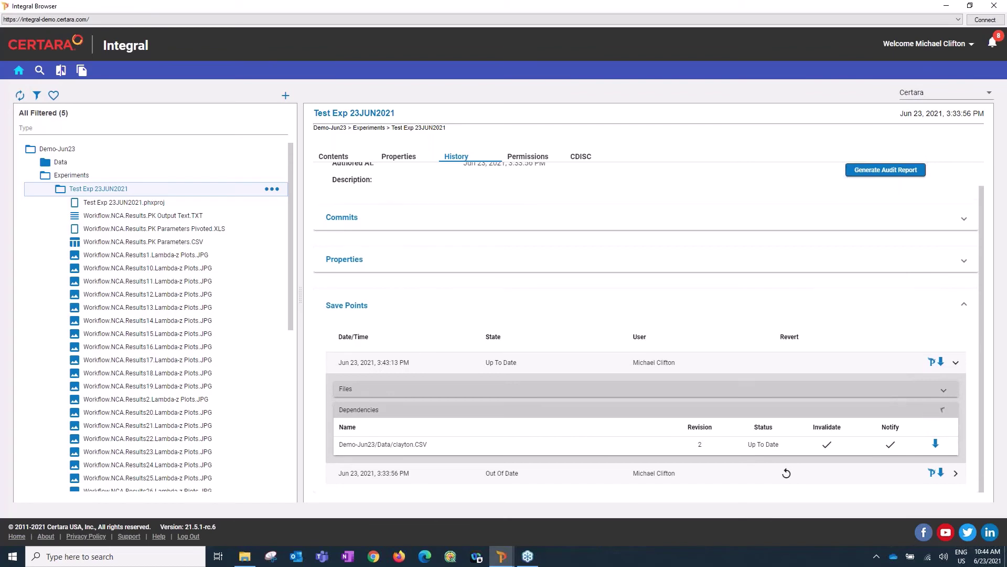
Review the file paths and revisions stored in the newest save point and collapse its file list.
click(555, 417)
scroll(555, 417, down, 5)
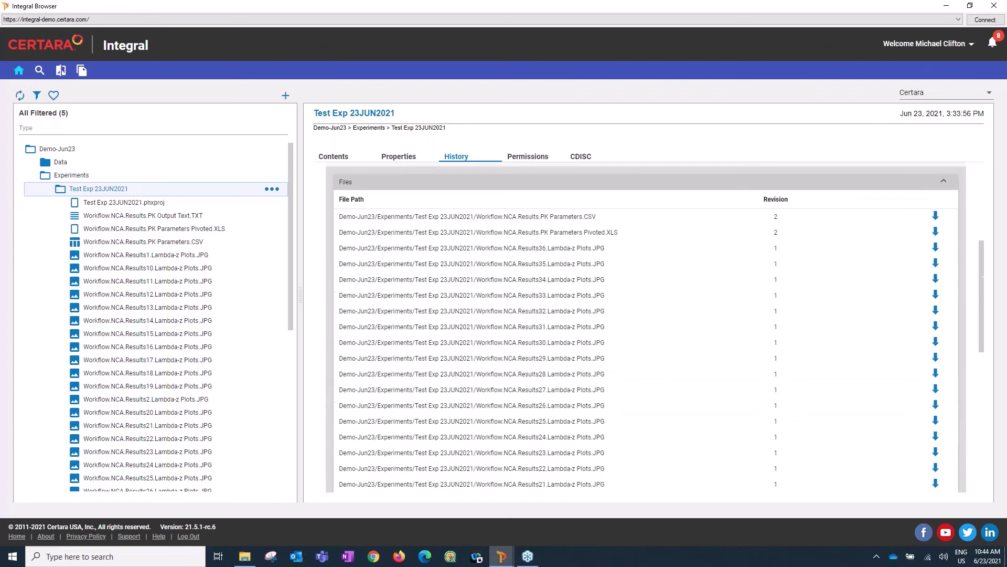
scroll(525, 423, up, 3)
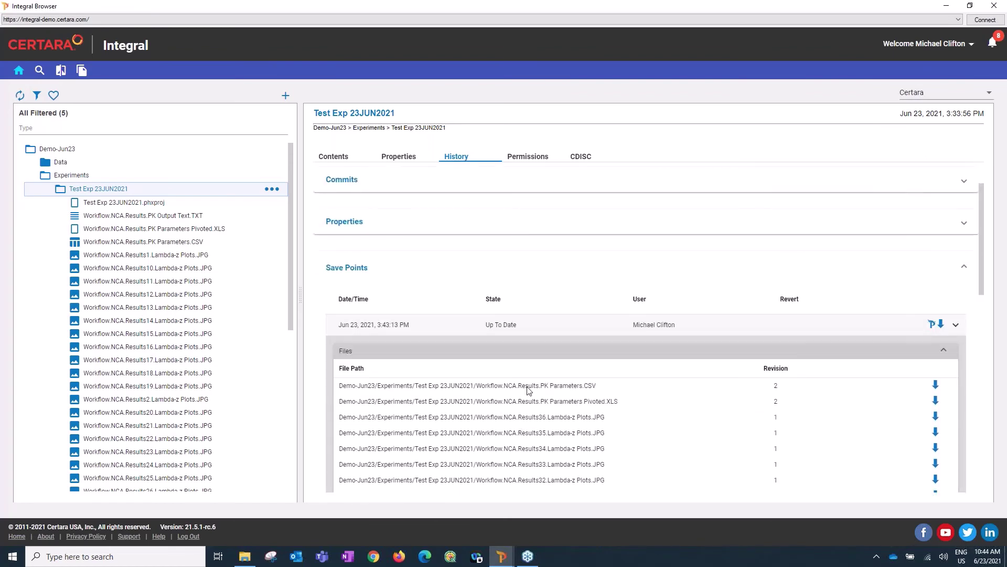
click(350, 354)
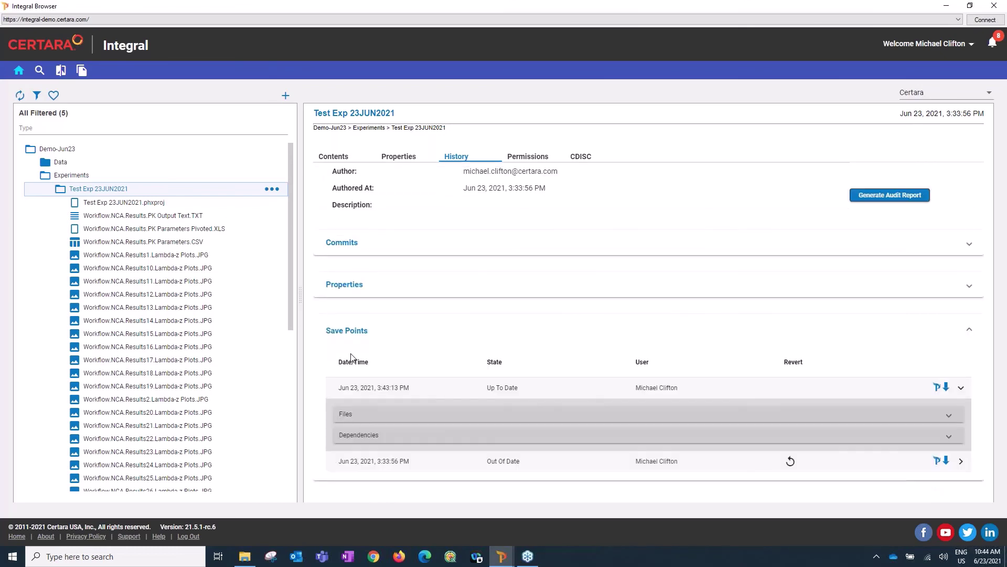